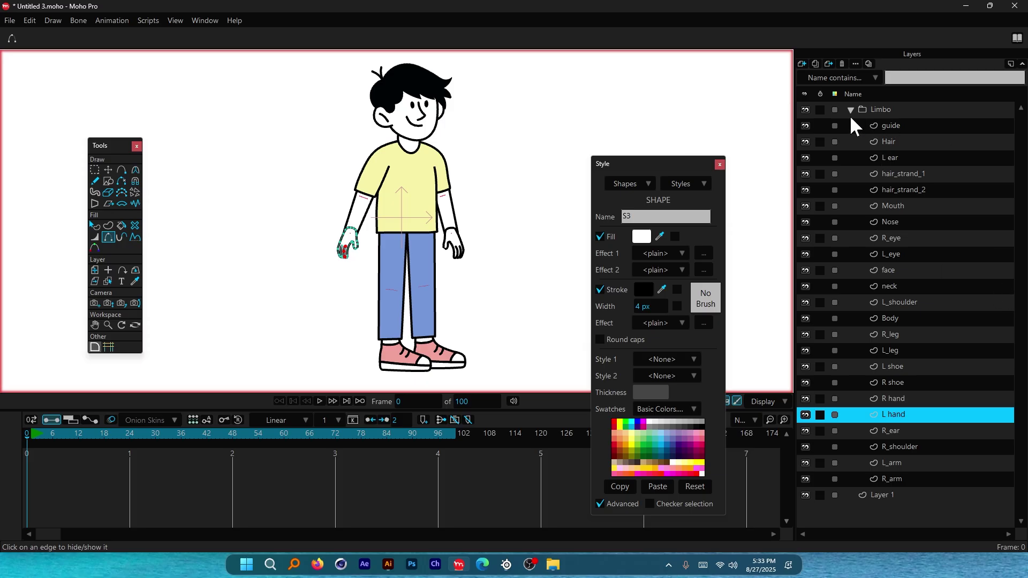
Step: Collapse the Limbo group and convert it to a bone layer
{"action": "left_click", "coordinate": [850, 109]}
{"action": "right_click", "coordinate": [889, 110]}
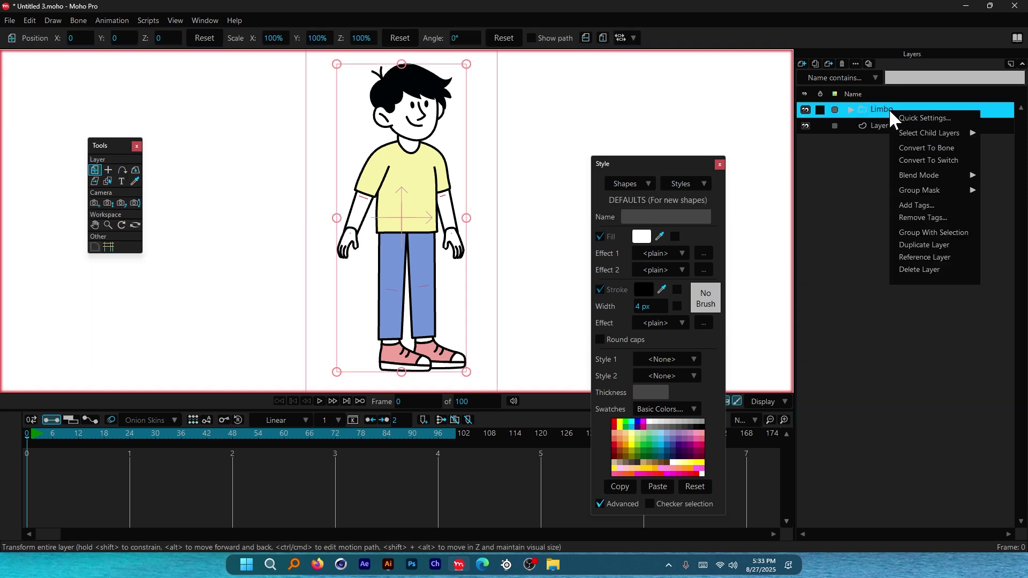
{"action": "mouse_move", "coordinate": [941, 193]}
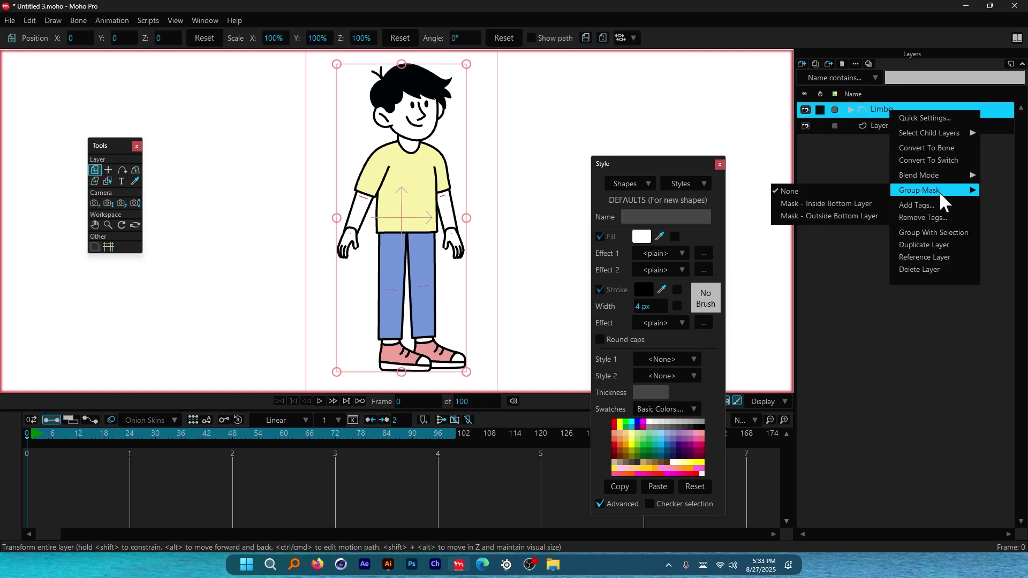
{"action": "left_click", "coordinate": [950, 147]}
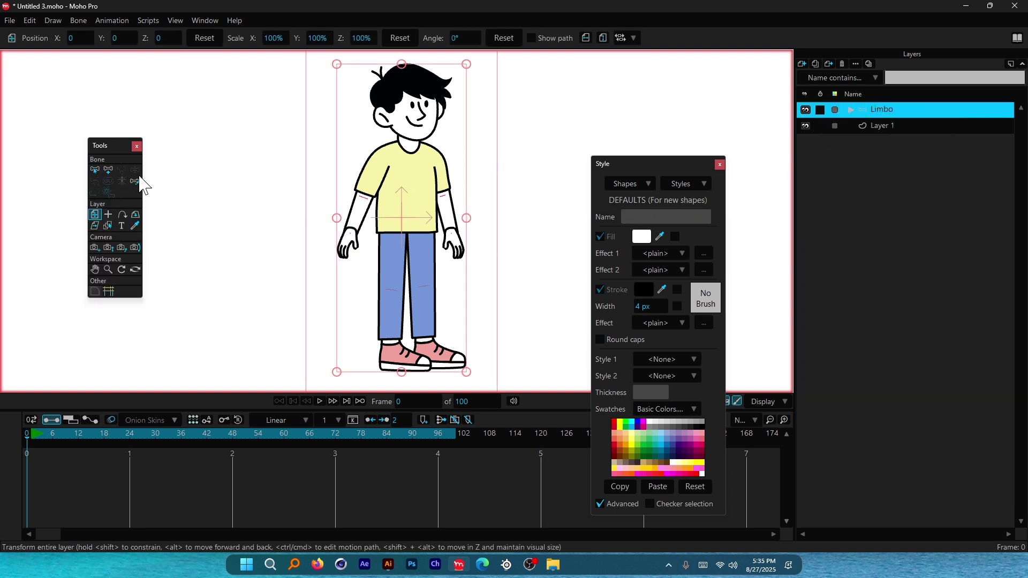
Step: Add a short hip bone near the shirt hem and a longer torso bone running up to the base of the neck
{"action": "left_click", "coordinate": [108, 169]}
{"action": "scroll", "coordinate": [428, 146], "scroll_direction": "up", "scroll_amount": 3}
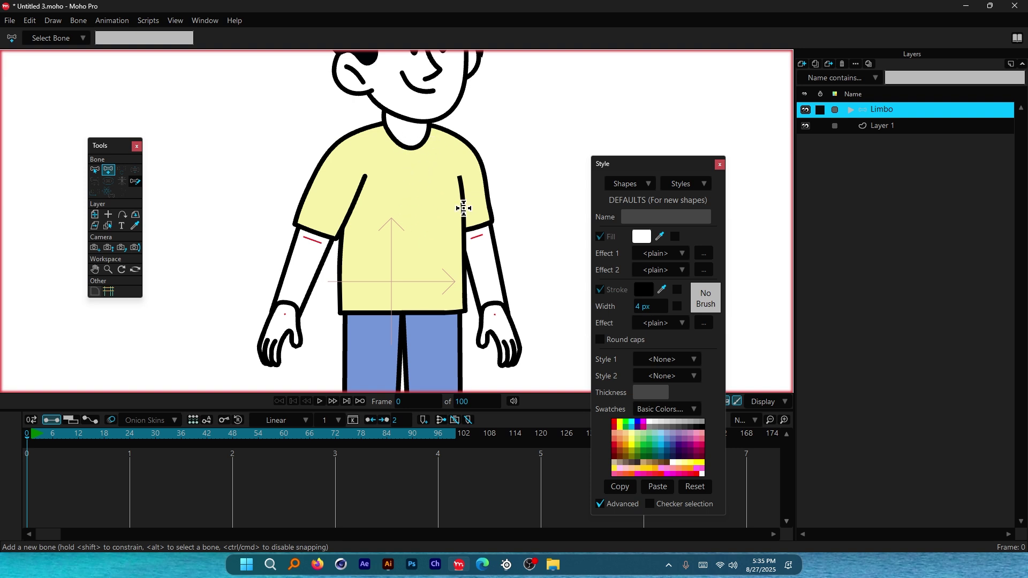
{"action": "scroll", "coordinate": [409, 223], "scroll_direction": "up", "scroll_amount": 3}
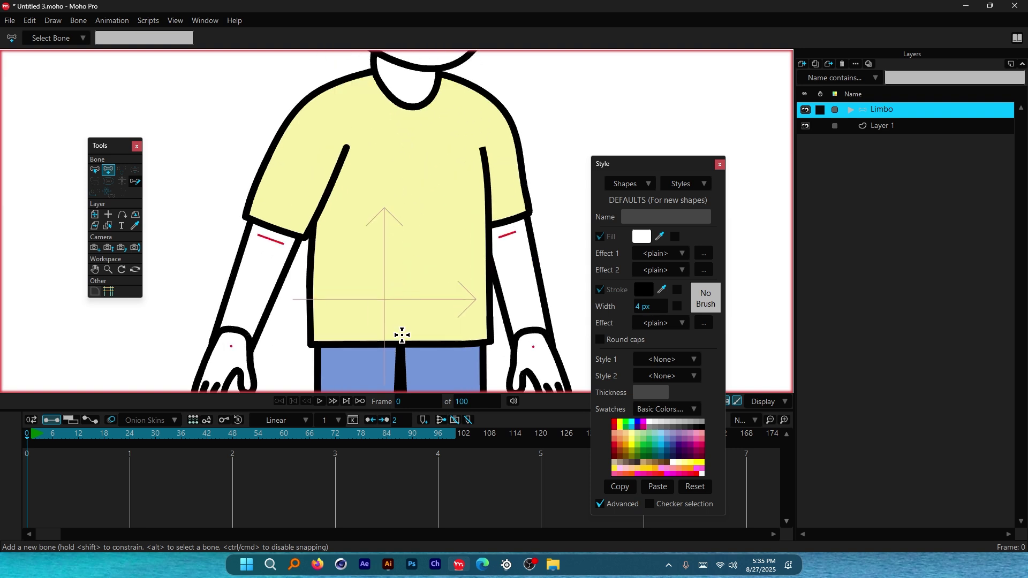
{"action": "left_click_drag", "start_coordinate": [401, 330], "coordinate": [409, 86]}
{"action": "scroll", "coordinate": [410, 86], "scroll_direction": "down", "scroll_amount": 3}
{"action": "scroll", "coordinate": [389, 127], "scroll_direction": "up", "scroll_amount": 4}
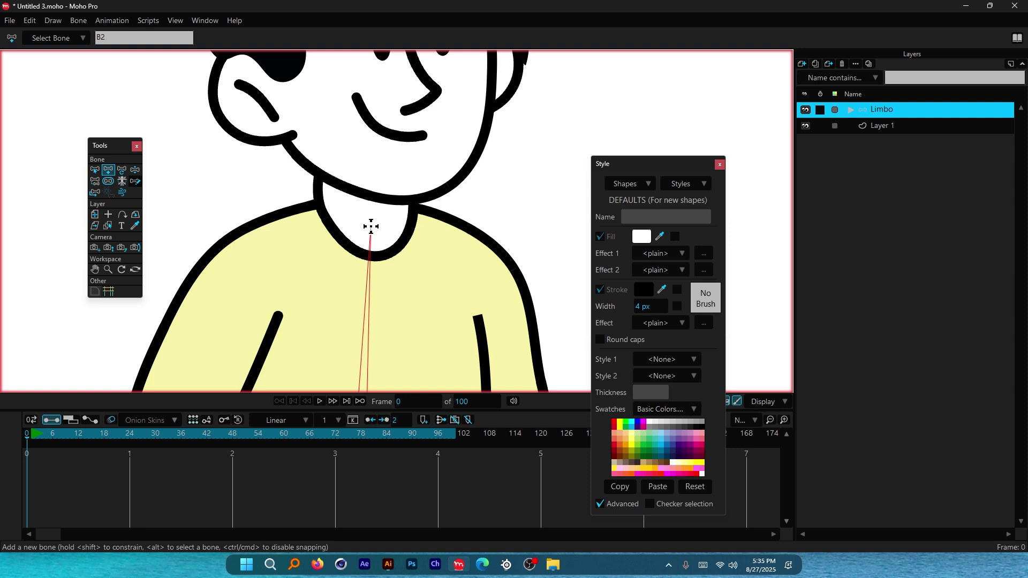
Step: Add a neck bone above the torso bone, ending at the chin, and a head bone running up through the face
{"action": "left_click_drag", "start_coordinate": [371, 226], "coordinate": [374, 153]}
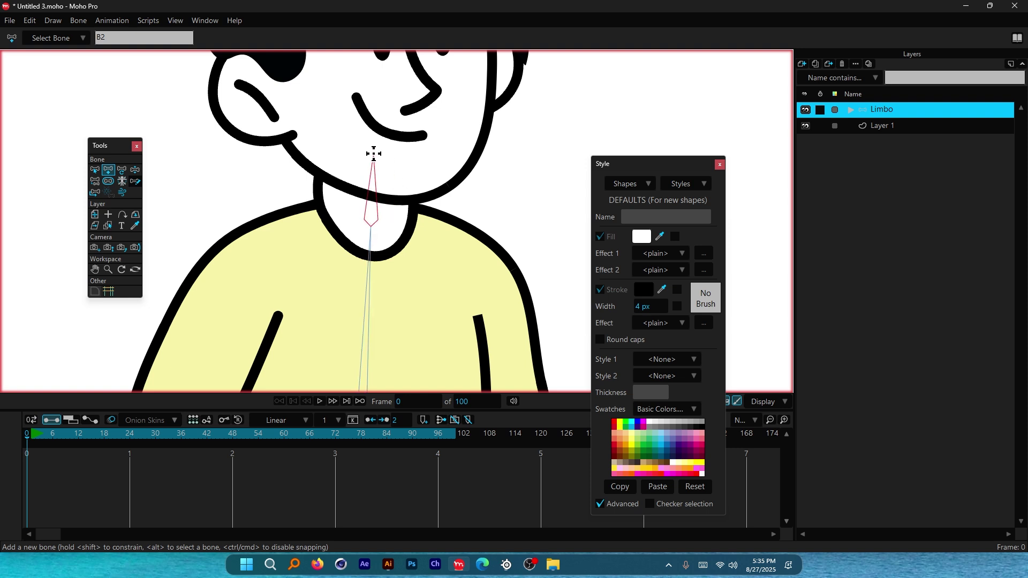
{"action": "scroll", "coordinate": [373, 154], "scroll_direction": "down", "scroll_amount": 3}
{"action": "scroll", "coordinate": [390, 300], "scroll_direction": "up", "scroll_amount": 2}
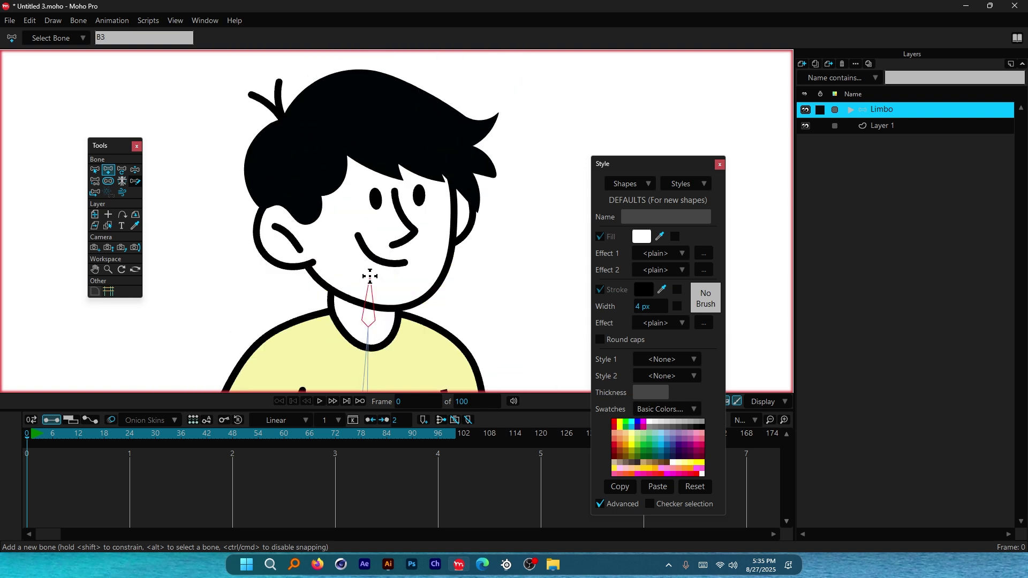
{"action": "left_click_drag", "start_coordinate": [370, 277], "coordinate": [376, 154]}
{"action": "scroll", "coordinate": [376, 154], "scroll_direction": "down", "scroll_amount": 2}
{"action": "left_click_drag", "start_coordinate": [367, 360], "coordinate": [387, 187]}
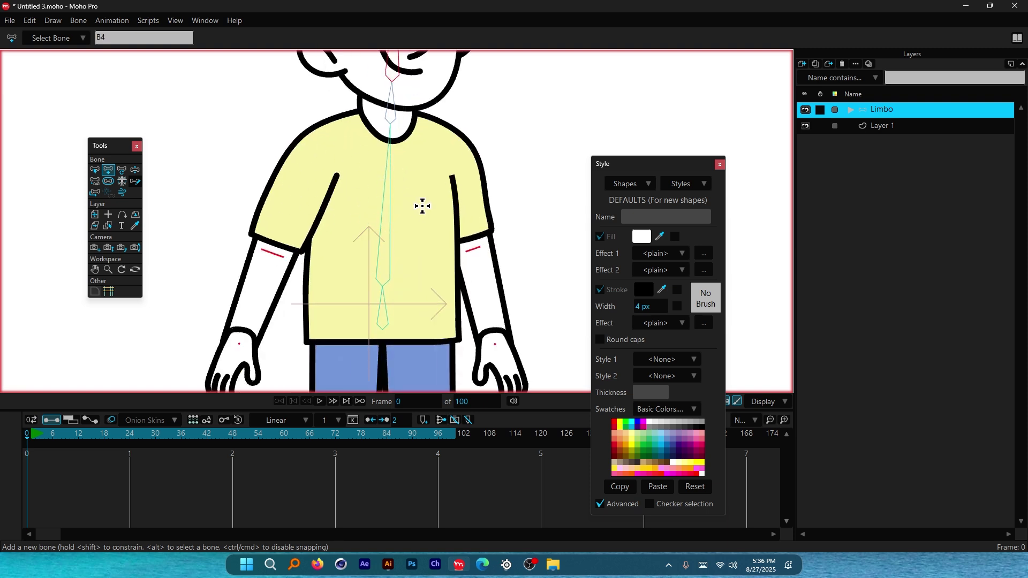
Step: Select the torso bone as parent and add the left upper-arm bone from the shoulder to the red elbow mark
{"action": "scroll", "coordinate": [397, 177], "scroll_direction": "down", "scroll_amount": 3}
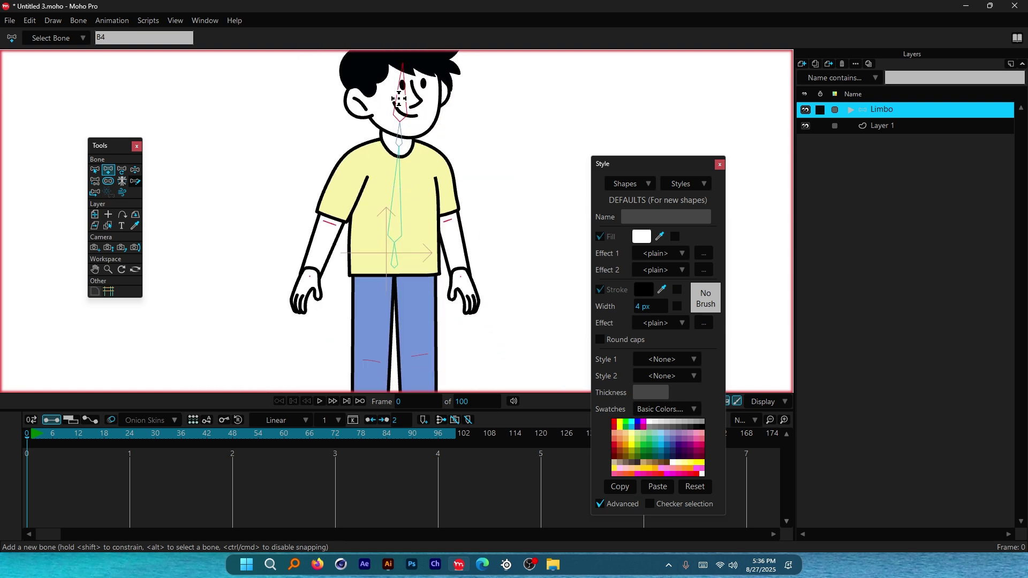
{"action": "scroll", "coordinate": [399, 200], "scroll_direction": "up", "scroll_amount": 3}
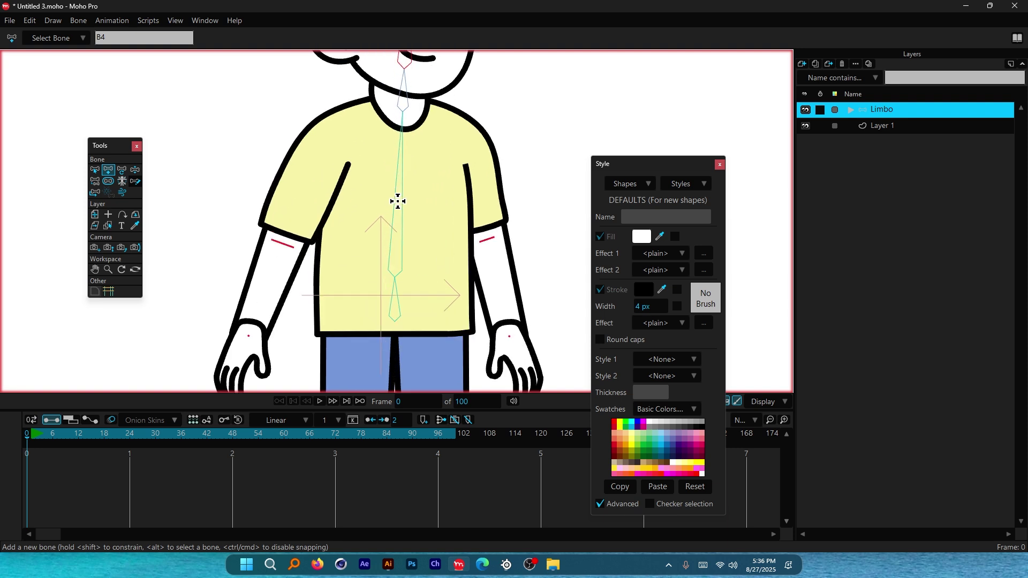
{"action": "left_click", "coordinate": [398, 196]}
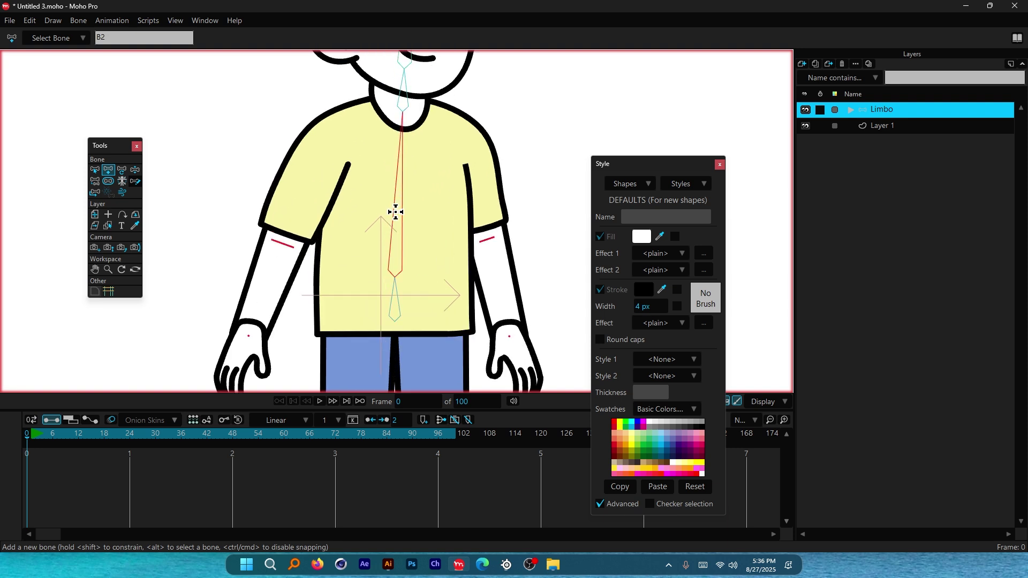
{"action": "scroll", "coordinate": [395, 209], "scroll_direction": "down", "scroll_amount": 3}
{"action": "scroll", "coordinate": [391, 198], "scroll_direction": "up", "scroll_amount": 2}
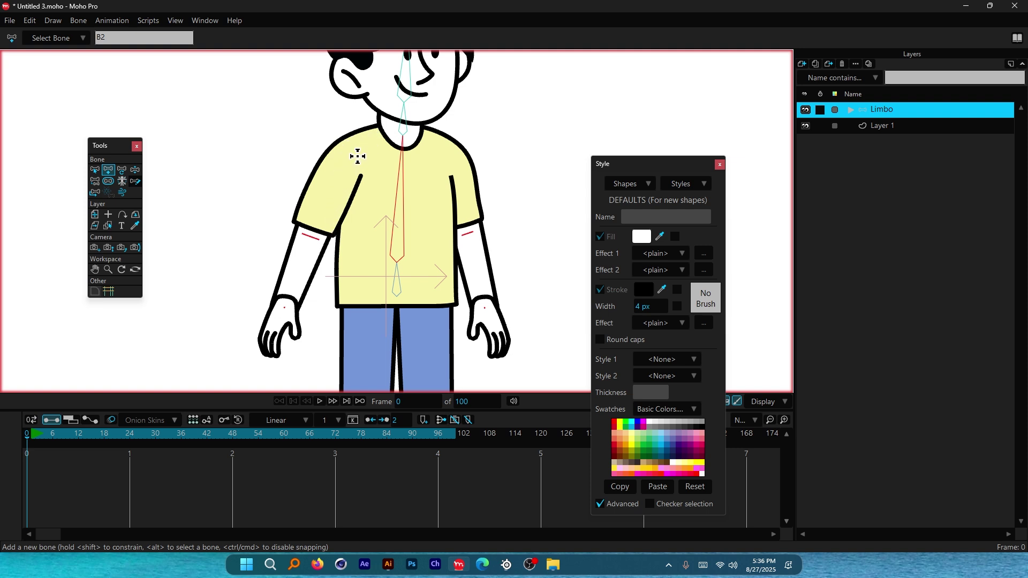
{"action": "left_click_drag", "start_coordinate": [358, 156], "coordinate": [312, 235]}
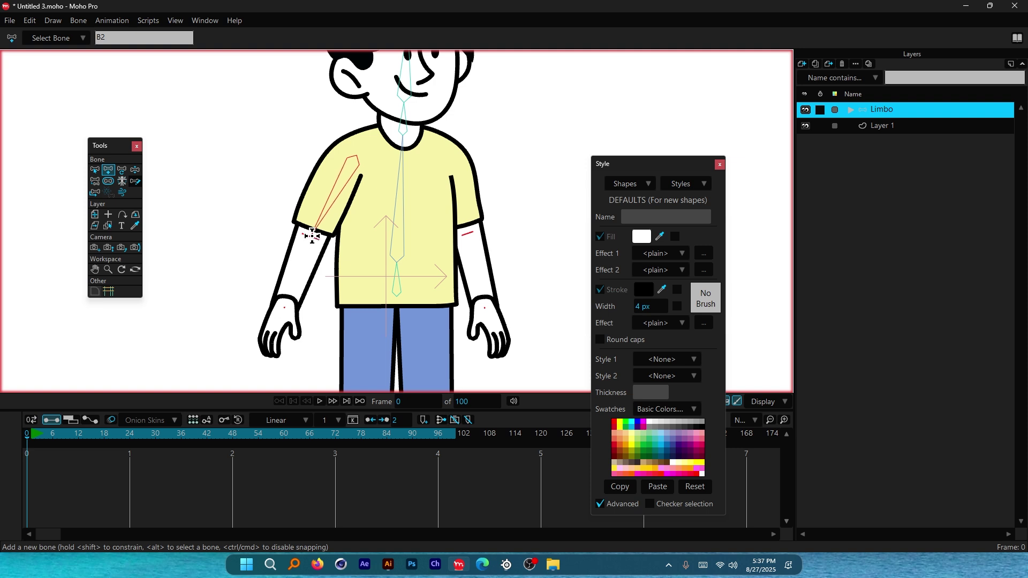
Step: Add a left forearm bone from the elbow mark to the red wrist dot and a hand bone from there to the fingers
{"action": "scroll", "coordinate": [298, 305], "scroll_direction": "up", "scroll_amount": 5}
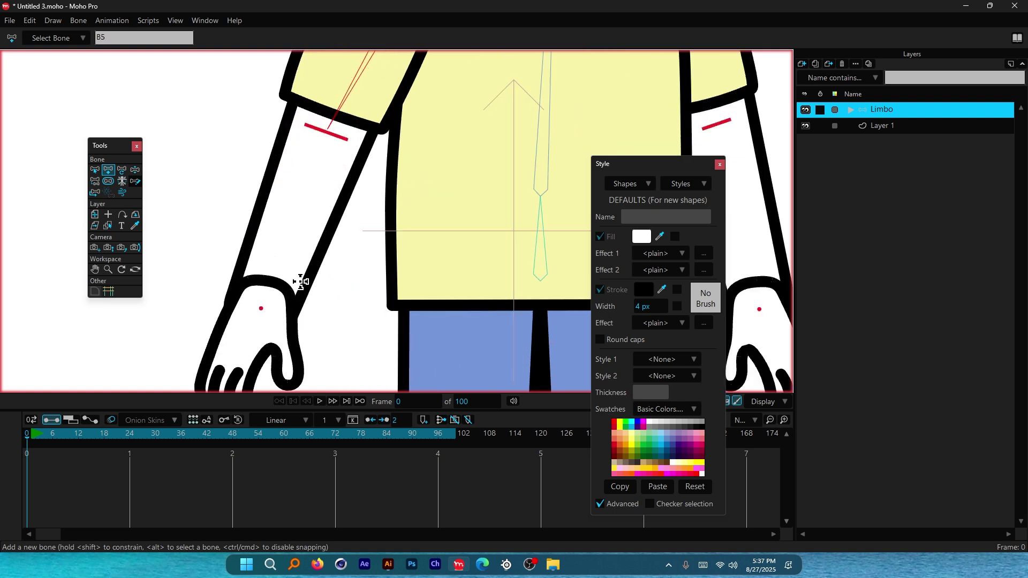
{"action": "scroll", "coordinate": [301, 282], "scroll_direction": "up", "scroll_amount": 2}
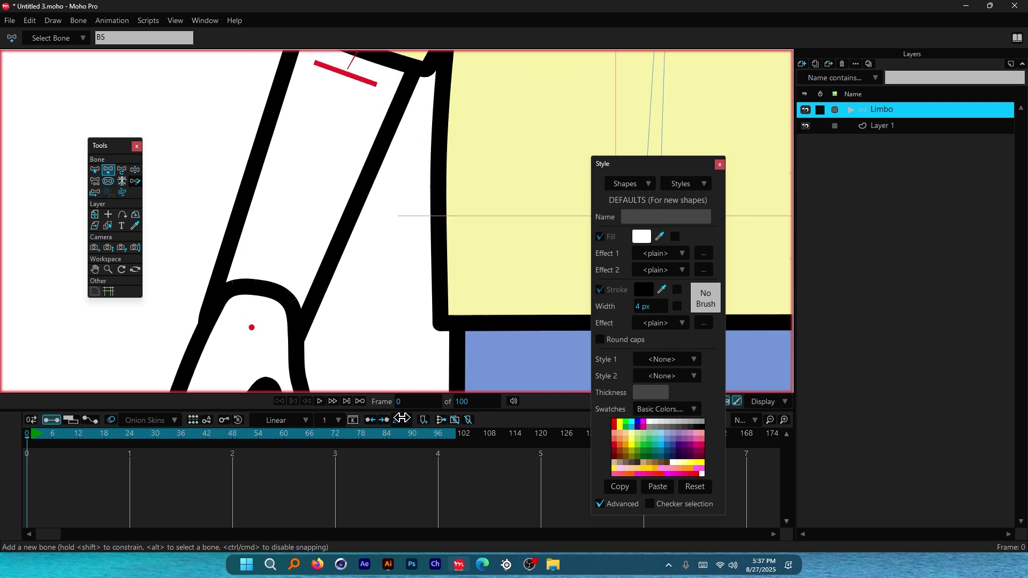
{"action": "left_click_drag", "start_coordinate": [413, 412], "coordinate": [403, 499]}
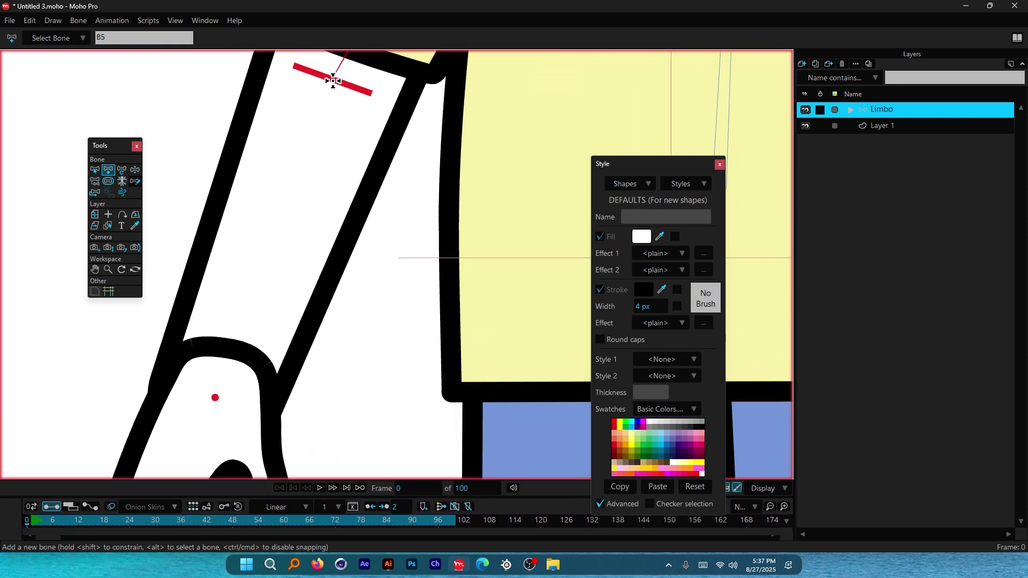
{"action": "left_click_drag", "start_coordinate": [333, 80], "coordinate": [215, 398]}
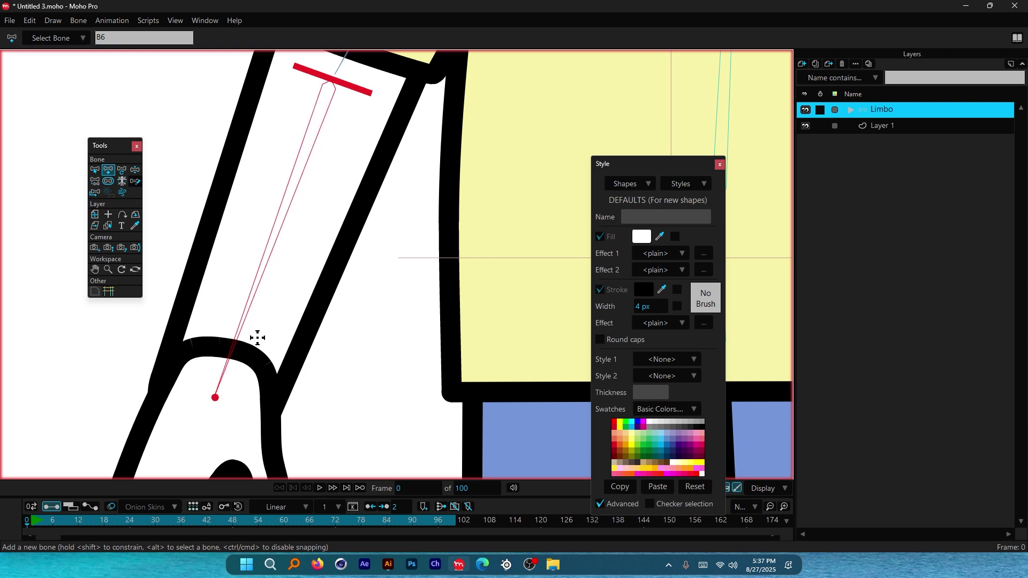
{"action": "scroll", "coordinate": [320, 226], "scroll_direction": "down", "scroll_amount": 1}
{"action": "left_click_drag", "start_coordinate": [257, 340], "coordinate": [248, 409]}
Step: Select the torso bone as parent and add the right upper-arm bone from the shoulder to the red elbow mark
{"action": "scroll", "coordinate": [240, 336], "scroll_direction": "down", "scroll_amount": 7}
{"action": "left_click_drag", "start_coordinate": [453, 154], "coordinate": [310, 249]}
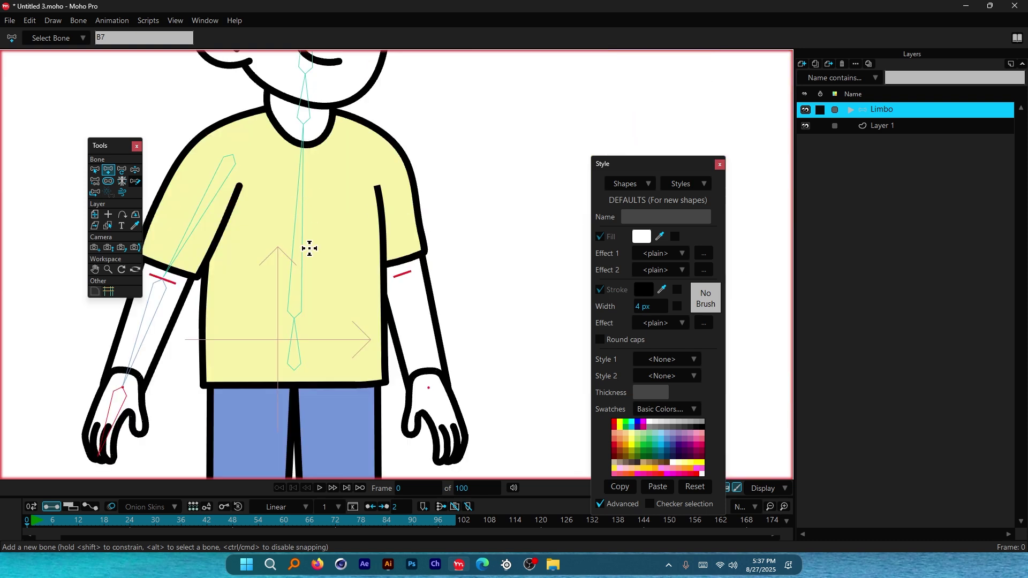
{"action": "left_click", "coordinate": [297, 236], "text": "alt"}
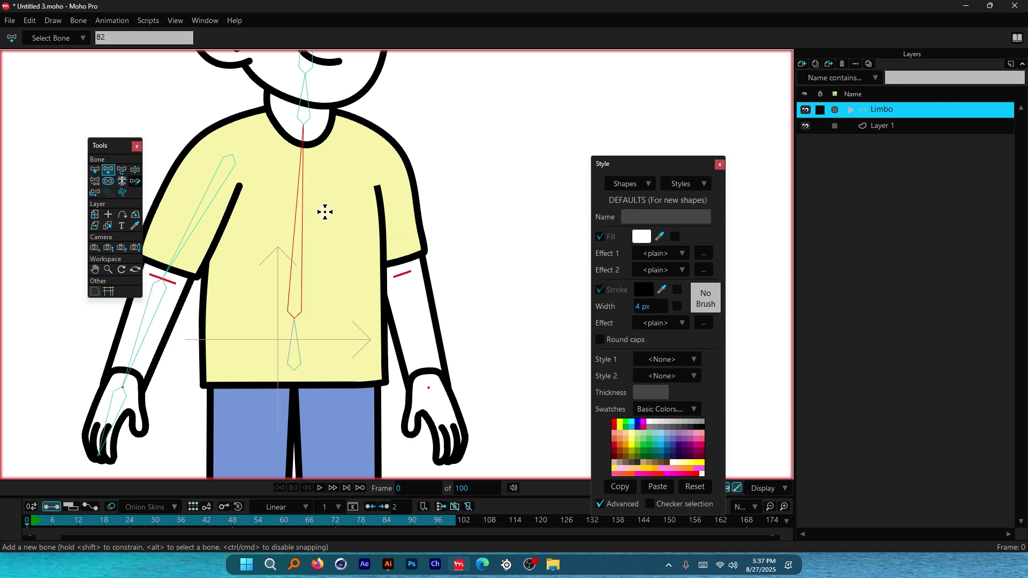
{"action": "scroll", "coordinate": [324, 212], "scroll_direction": "up", "scroll_amount": 1}
{"action": "scroll", "coordinate": [413, 162], "scroll_direction": "down", "scroll_amount": 1}
{"action": "scroll", "coordinate": [410, 202], "scroll_direction": "up", "scroll_amount": 1}
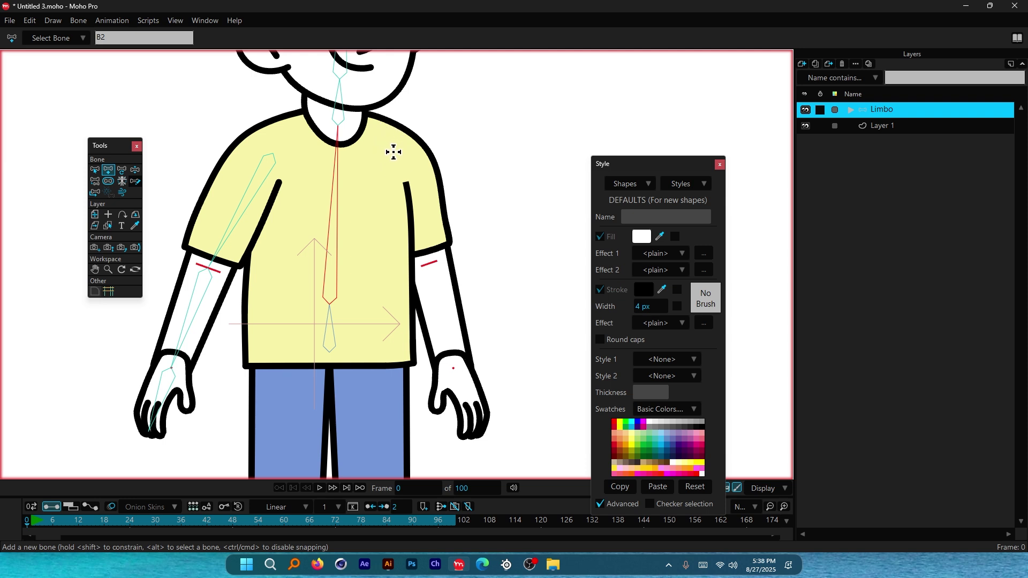
{"action": "left_click_drag", "start_coordinate": [393, 149], "coordinate": [429, 263]}
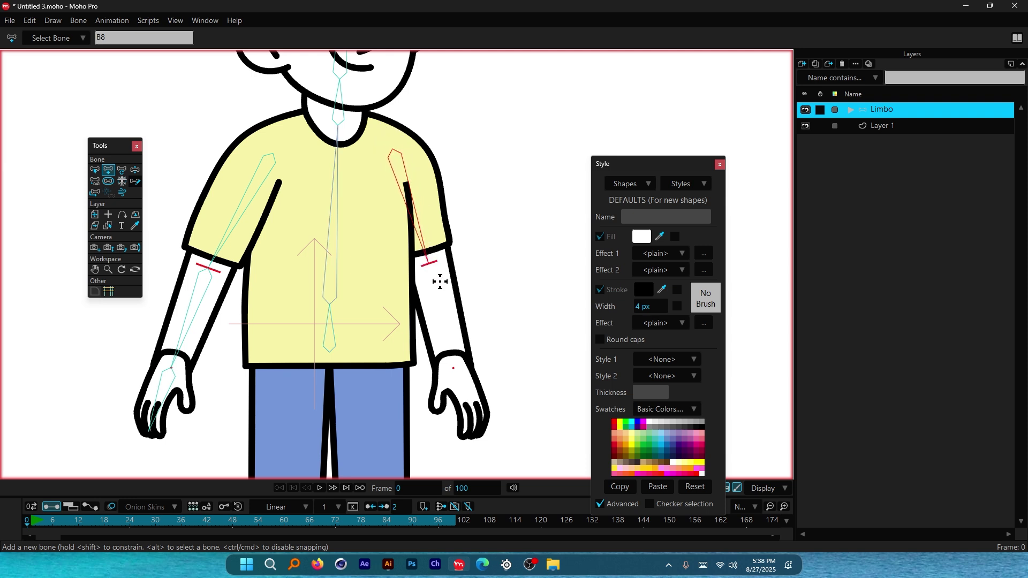
Step: Add a right forearm bone from the elbow mark to the red wrist dot and a hand bone from there to the fingers
{"action": "scroll", "coordinate": [482, 369], "scroll_direction": "up", "scroll_amount": 5}
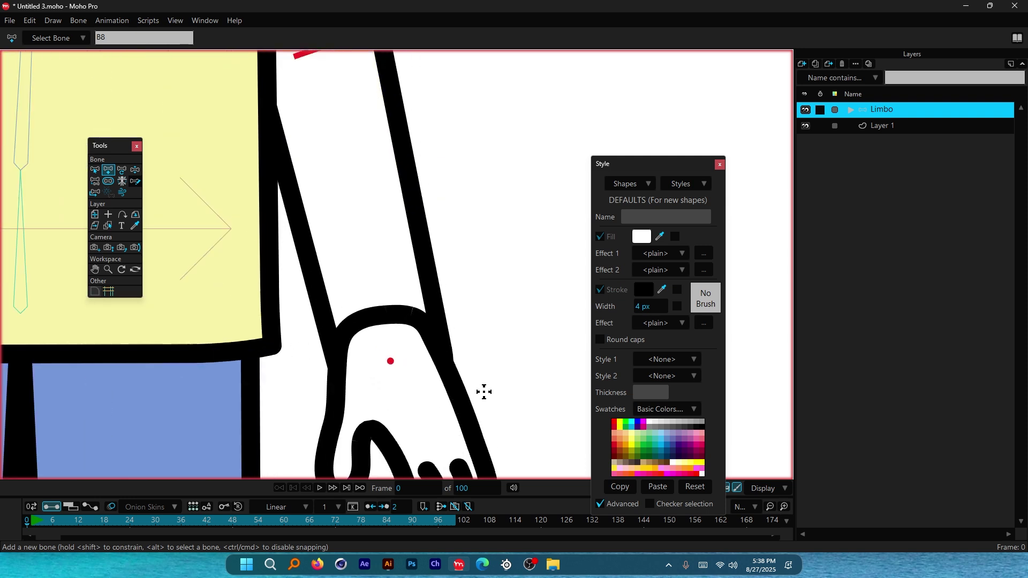
{"action": "left_click_drag", "start_coordinate": [319, 92], "coordinate": [391, 392]}
{"action": "scroll", "coordinate": [391, 392], "scroll_direction": "down", "scroll_amount": 1}
{"action": "scroll", "coordinate": [372, 278], "scroll_direction": "up", "scroll_amount": 4}
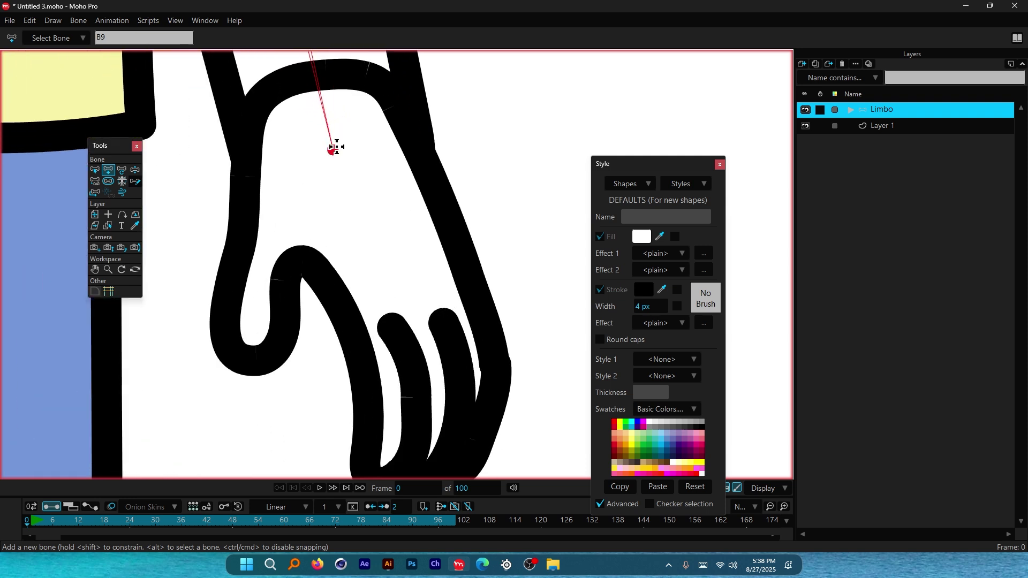
{"action": "scroll", "coordinate": [335, 149], "scroll_direction": "down", "scroll_amount": 1}
{"action": "left_click_drag", "start_coordinate": [336, 149], "coordinate": [392, 421]}
Step: Select the short hip bone as the parent for new bones
{"action": "scroll", "coordinate": [342, 204], "scroll_direction": "down", "scroll_amount": 3}
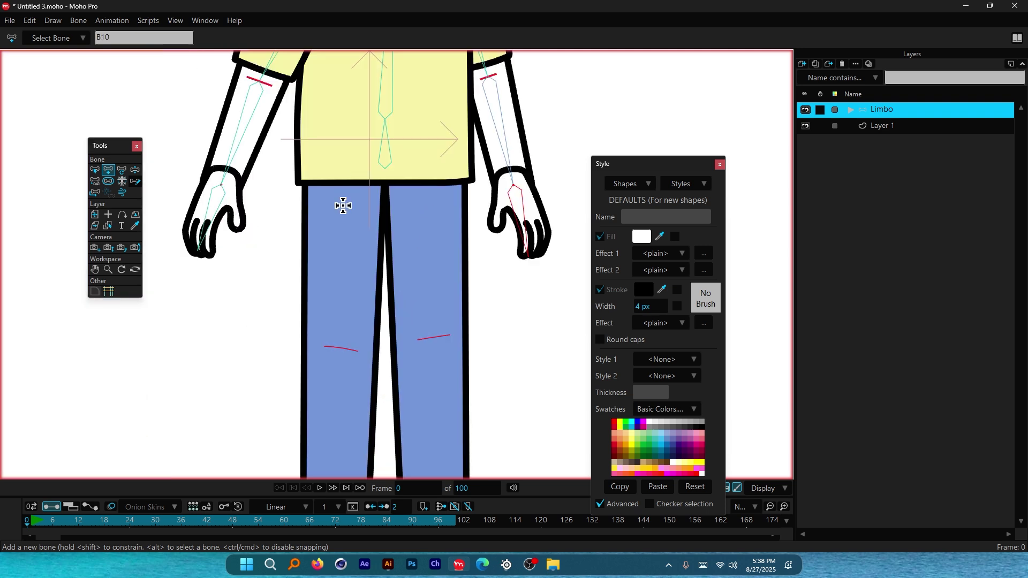
{"action": "left_click", "coordinate": [388, 152], "text": "alt"}
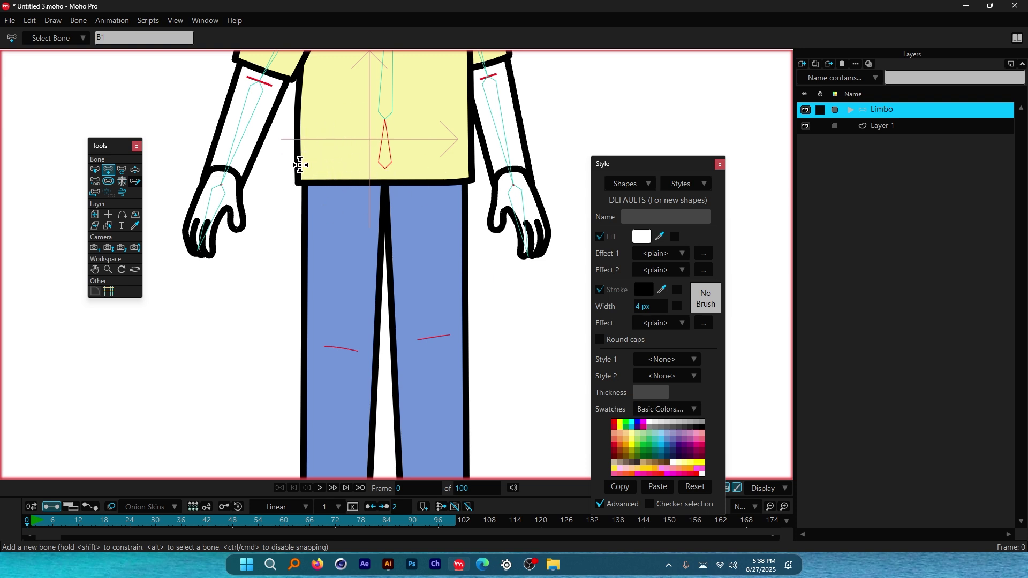
{"action": "scroll", "coordinate": [360, 276], "scroll_direction": "down", "scroll_amount": 3}
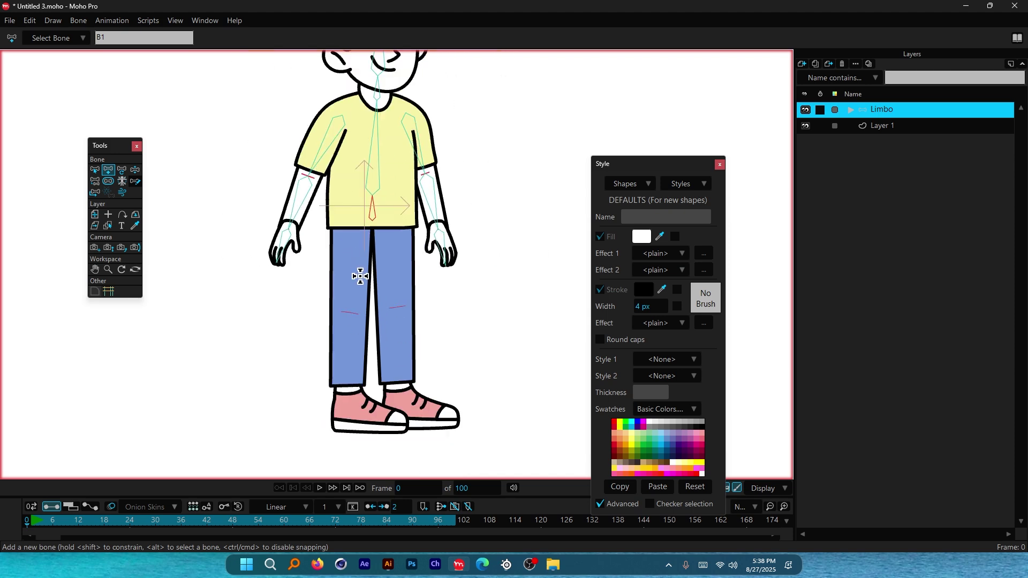
Step: Switch to Illustrator and delete both of the character's arms from the Limbo.svg artwork
{"action": "left_click", "coordinate": [388, 564]}
{"action": "key", "text": "ctrl+minus"}
{"action": "scroll", "coordinate": [316, 201], "scroll_direction": "up", "scroll_amount": 2}
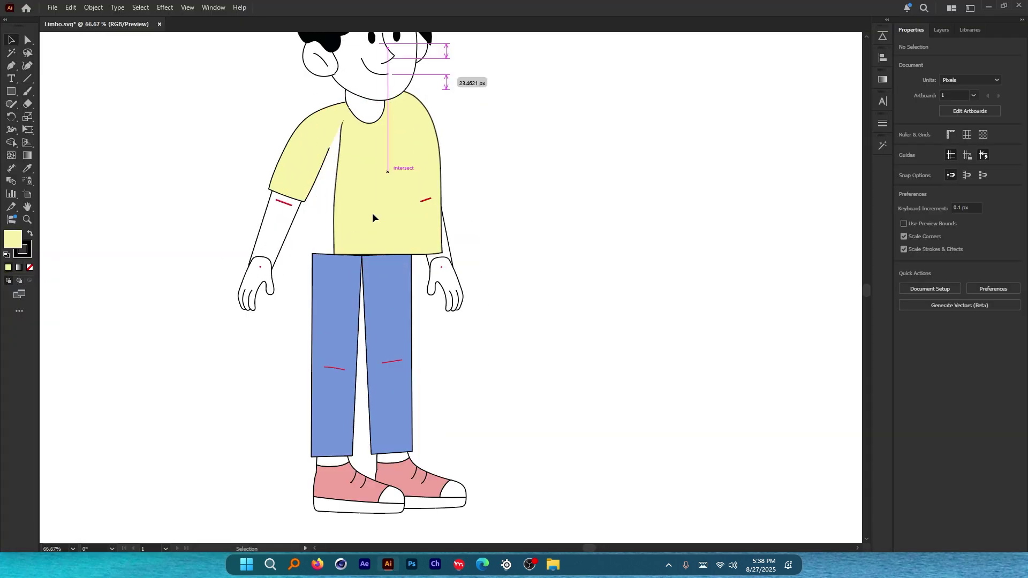
{"action": "left_click", "coordinate": [373, 230]}
{"action": "left_click_drag", "start_coordinate": [484, 306], "coordinate": [503, 320]}
{"action": "left_click_drag", "start_coordinate": [259, 159], "coordinate": [316, 310]}
{"action": "key", "text": "Delete"}
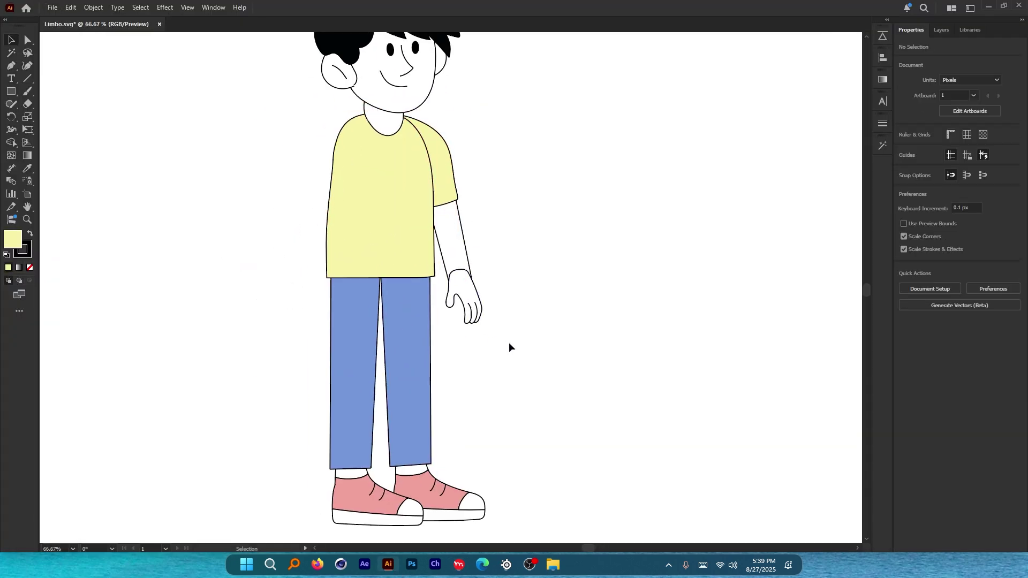
{"action": "left_click_drag", "start_coordinate": [509, 343], "coordinate": [449, 146]}
{"action": "key", "text": "Delete"}
{"action": "key", "text": "ctrl+z"}
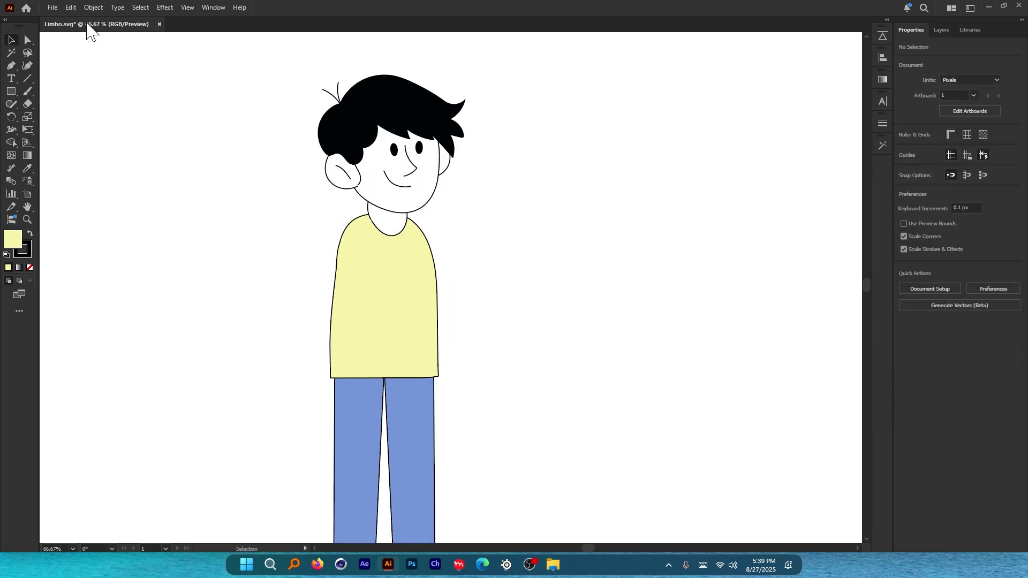
Step: Delete the character's head and neck so only the torso, legs and shoes are left
{"action": "left_click_drag", "start_coordinate": [202, 57], "coordinate": [511, 172]}
{"action": "key", "text": "Delete"}
{"action": "scroll", "coordinate": [399, 196], "scroll_direction": "down", "scroll_amount": 3}
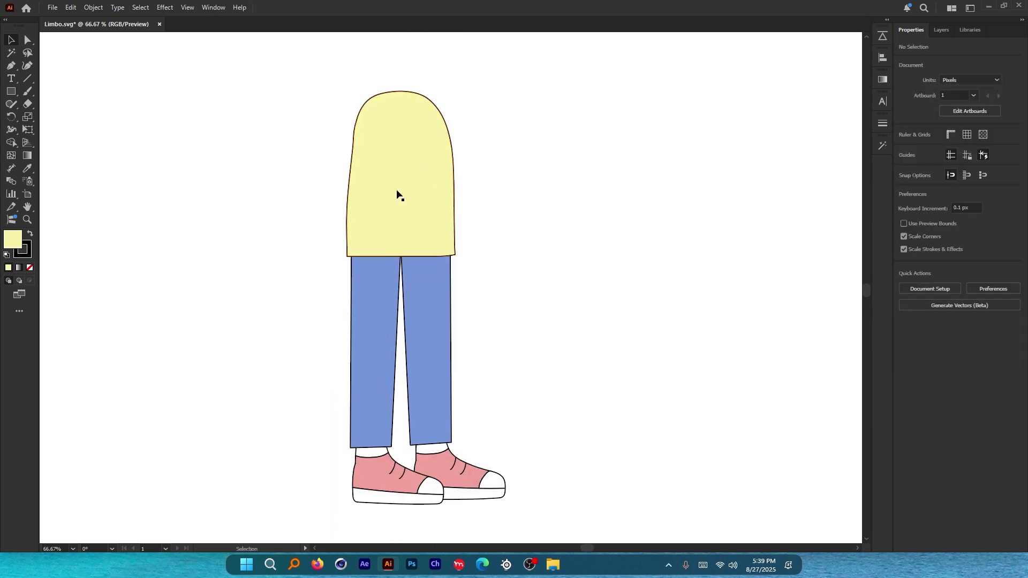
Step: Try rotating the yellow torso shape about a pivot near its base in both directions, undoing each rotation
{"action": "left_click", "coordinate": [399, 196]}
{"action": "key", "text": "r"}
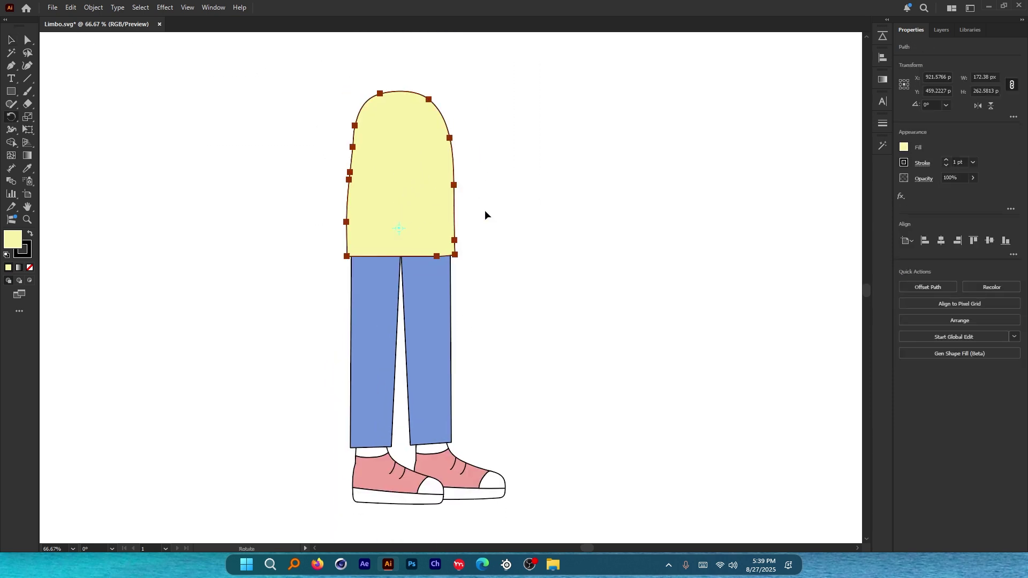
{"action": "left_click_drag", "start_coordinate": [504, 119], "coordinate": [606, 243]}
{"action": "scroll", "coordinate": [345, 253], "scroll_direction": "up", "scroll_amount": 2}
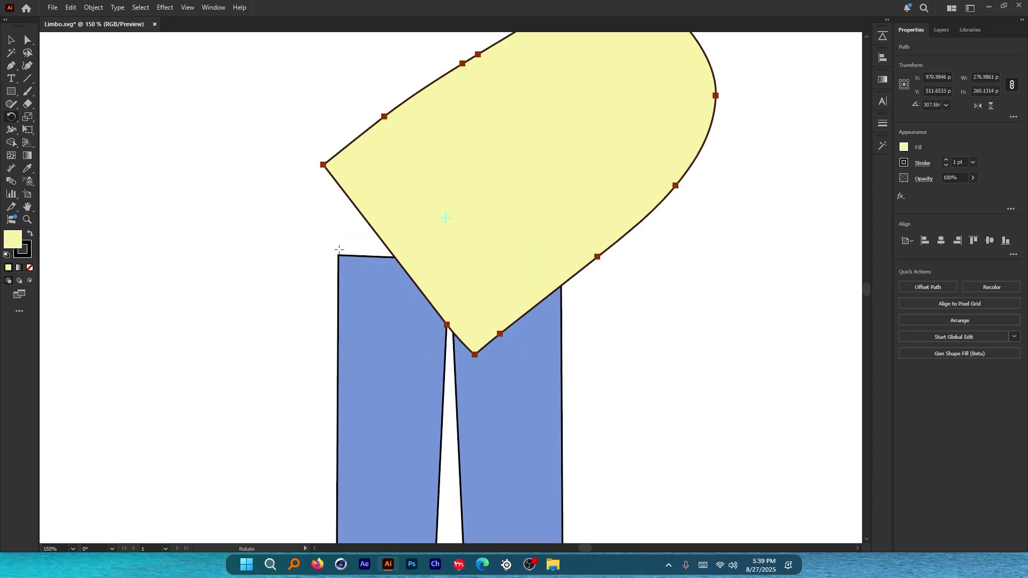
{"action": "scroll", "coordinate": [365, 232], "scroll_direction": "down", "scroll_amount": 2}
{"action": "key", "text": "ctrl+z"}
{"action": "left_click_drag", "start_coordinate": [542, 140], "coordinate": [425, 54]}
{"action": "scroll", "coordinate": [431, 242], "scroll_direction": "up", "scroll_amount": 4}
{"action": "scroll", "coordinate": [474, 214], "scroll_direction": "down", "scroll_amount": 4}
{"action": "key", "text": "ctrl+z"}
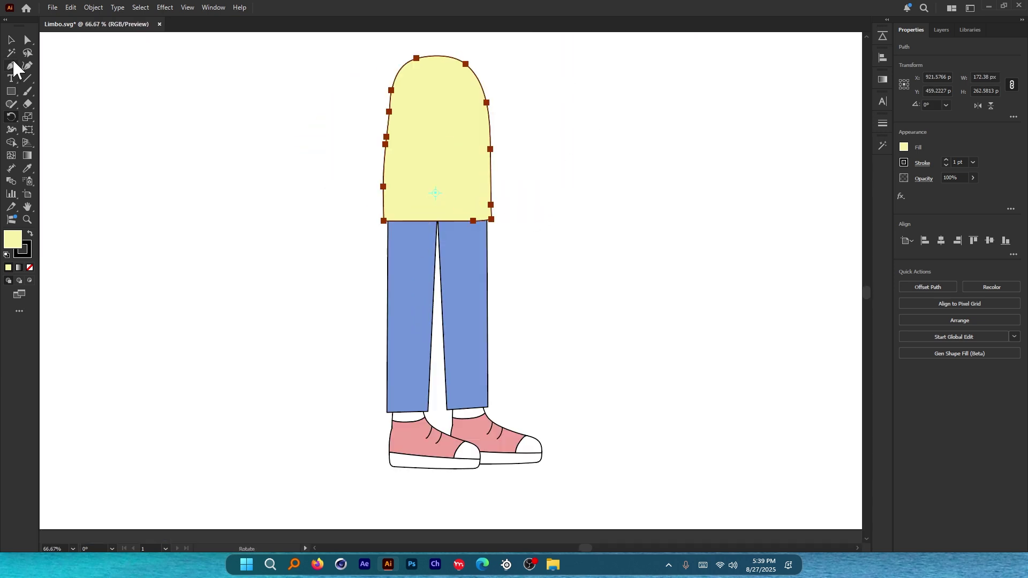
Step: Return to the Selection tool and switch back to Moho
{"action": "left_click", "coordinate": [11, 40]}
{"action": "key", "text": "alt+Tab"}
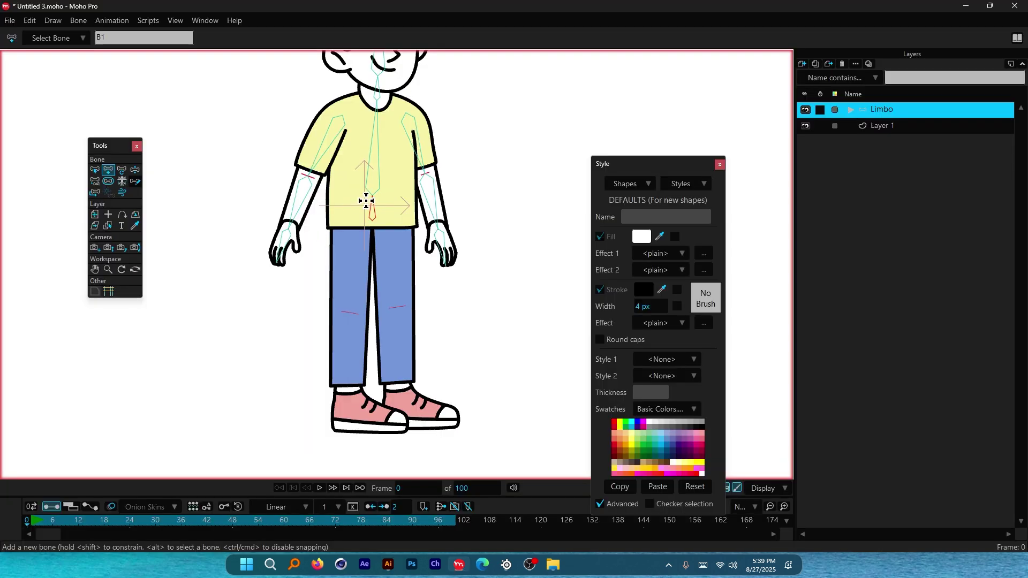
Step: Add a point midway along the top edge of the L_leg shape and raise it under the shirt to about Y 0.0367
{"action": "scroll", "coordinate": [290, 230], "scroll_direction": "up", "scroll_amount": 3}
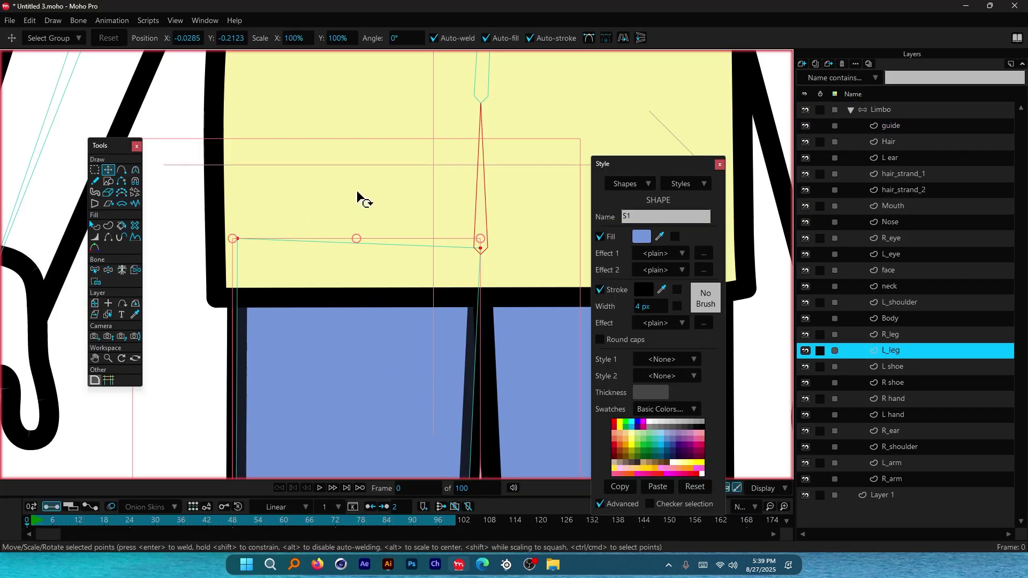
{"action": "scroll", "coordinate": [357, 194], "scroll_direction": "up", "scroll_amount": 1}
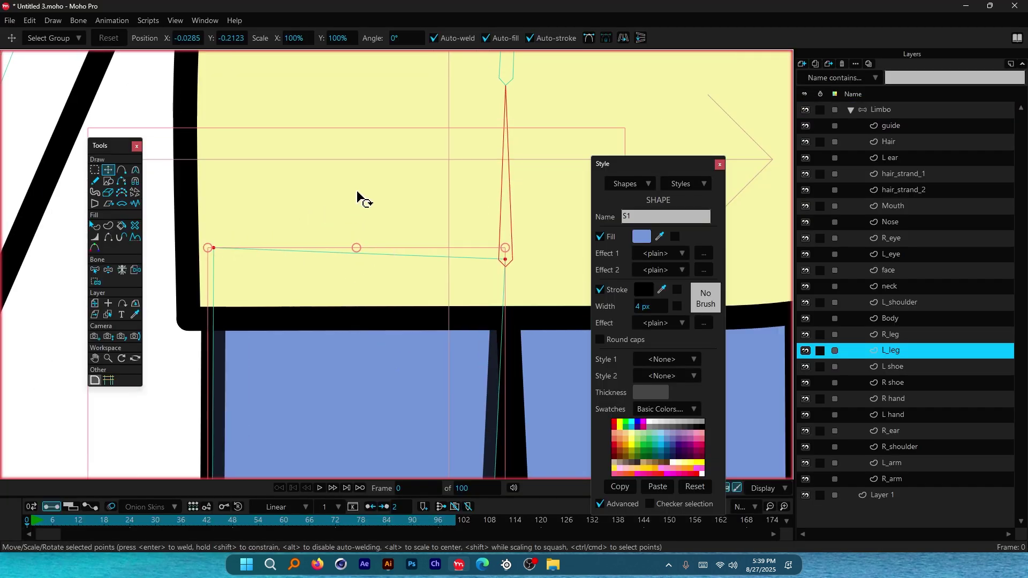
{"action": "left_click", "coordinate": [122, 169]}
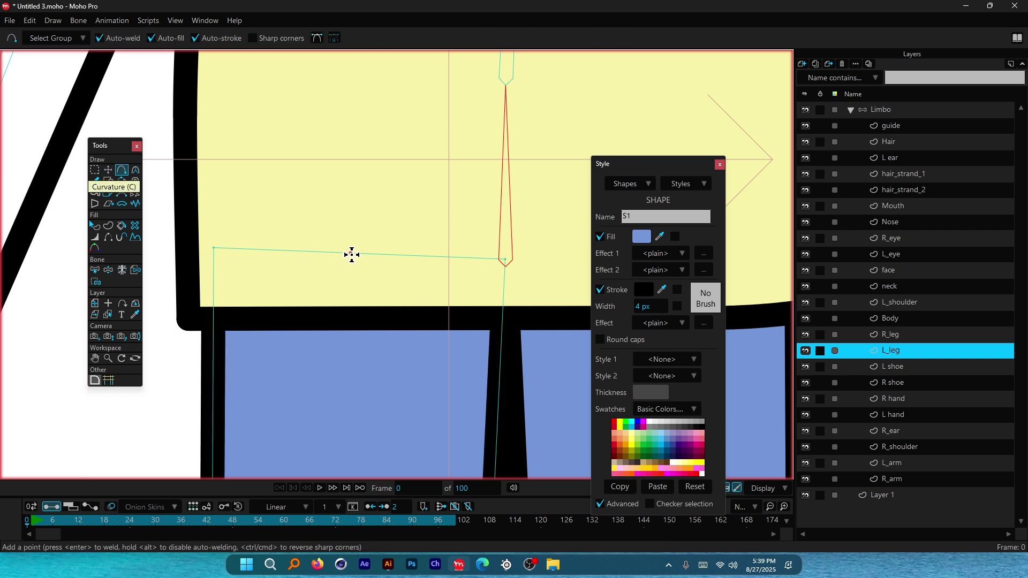
{"action": "left_click", "coordinate": [352, 254]}
{"action": "left_click", "coordinate": [108, 169]}
{"action": "scroll", "coordinate": [390, 259], "scroll_direction": "down", "scroll_amount": 2}
{"action": "left_click_drag", "start_coordinate": [387, 245], "coordinate": [402, 100]}
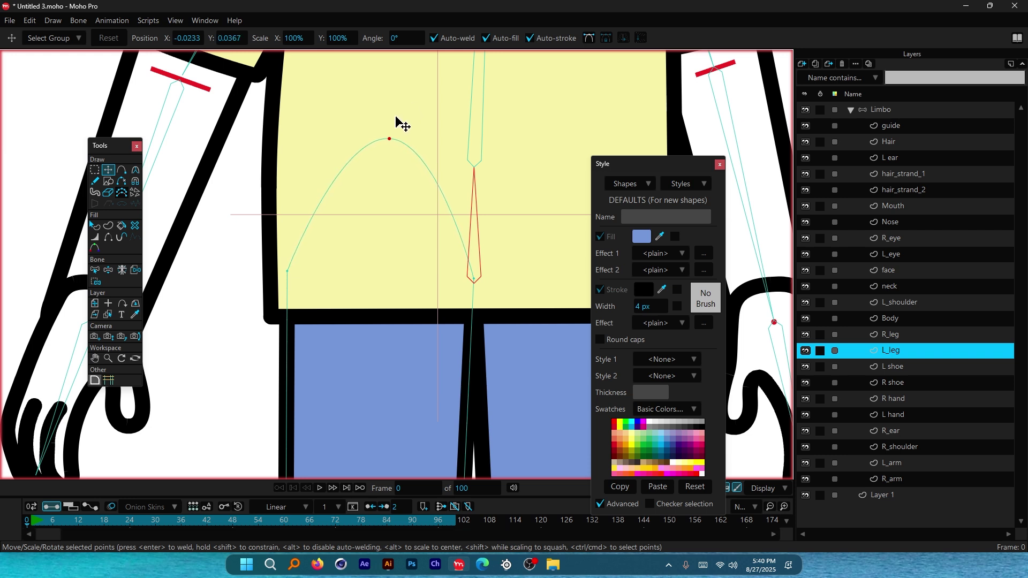
Step: Increase the curvature of the L_leg's raised top point to about 0.63, rounding the top of the leg
{"action": "left_click", "coordinate": [136, 170]}
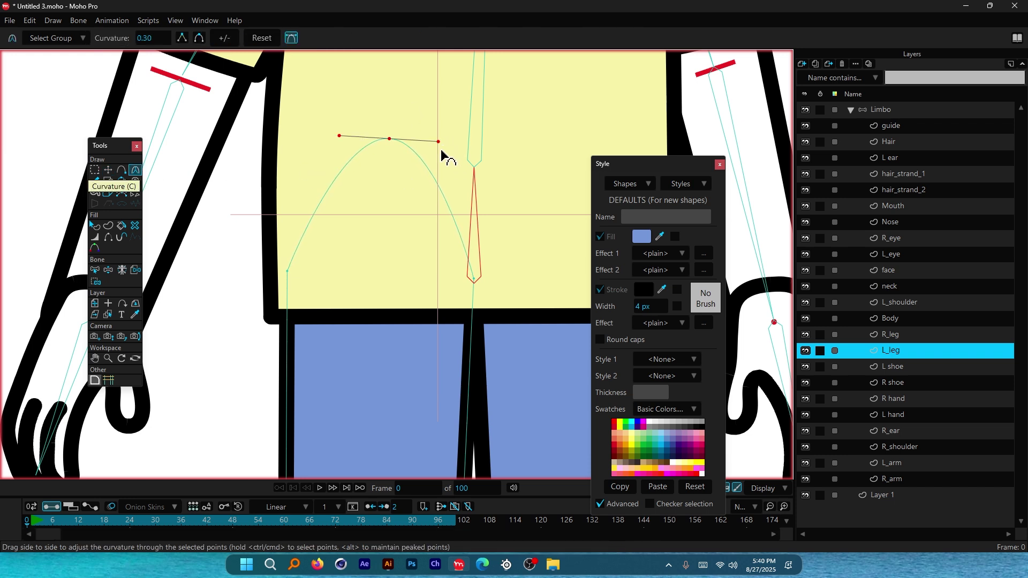
{"action": "left_click_drag", "start_coordinate": [426, 179], "coordinate": [654, 115]}
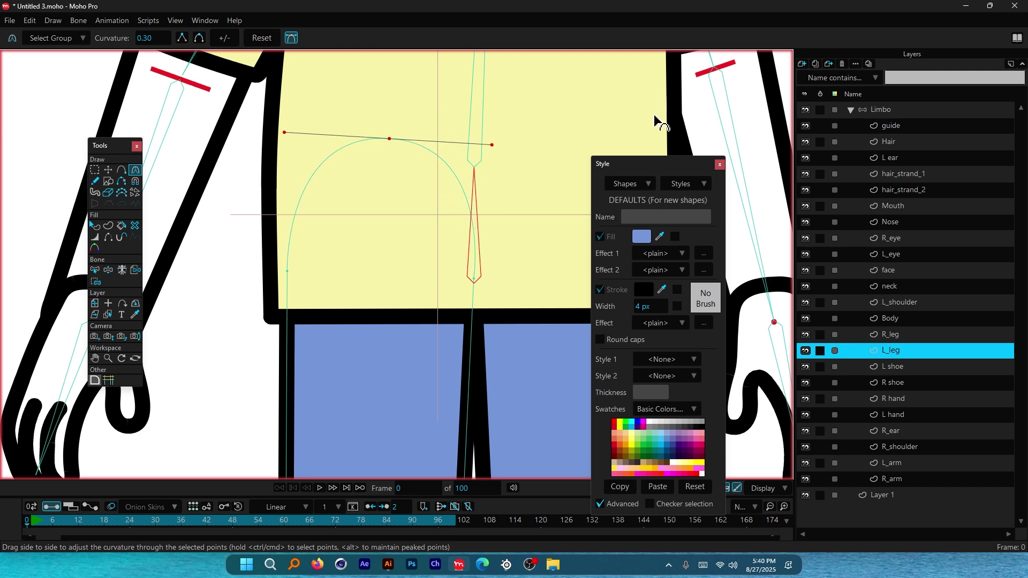
{"action": "scroll", "coordinate": [447, 146], "scroll_direction": "down", "scroll_amount": 5}
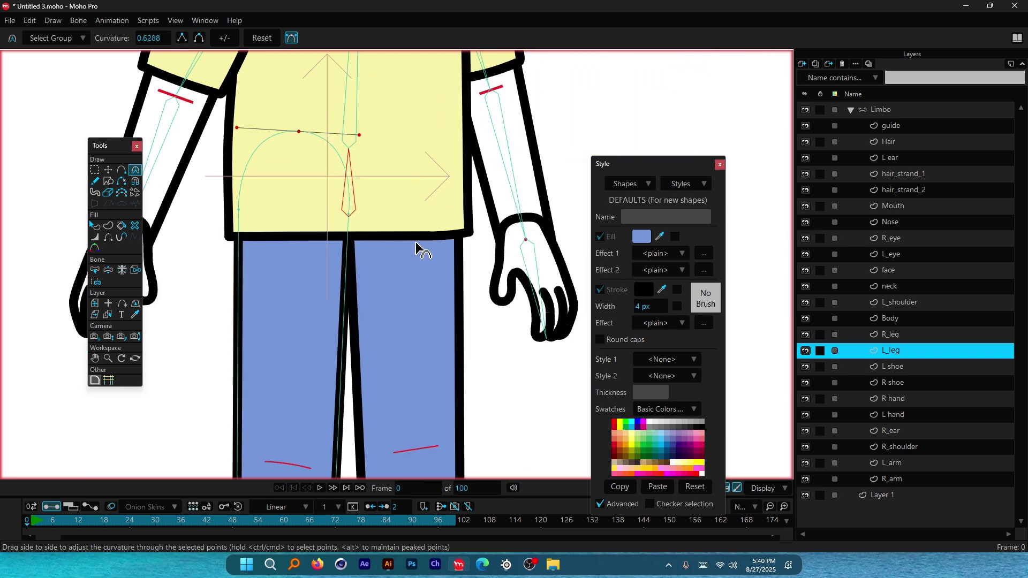
Step: On the R_leg layer, add a point midway along the shape's top edge and raise it to about Y 0.0285
{"action": "scroll", "coordinate": [391, 218], "scroll_direction": "up", "scroll_amount": 3}
{"action": "right_click", "coordinate": [405, 288], "text": "alt"}
{"action": "scroll", "coordinate": [404, 206], "scroll_direction": "up", "scroll_amount": 2}
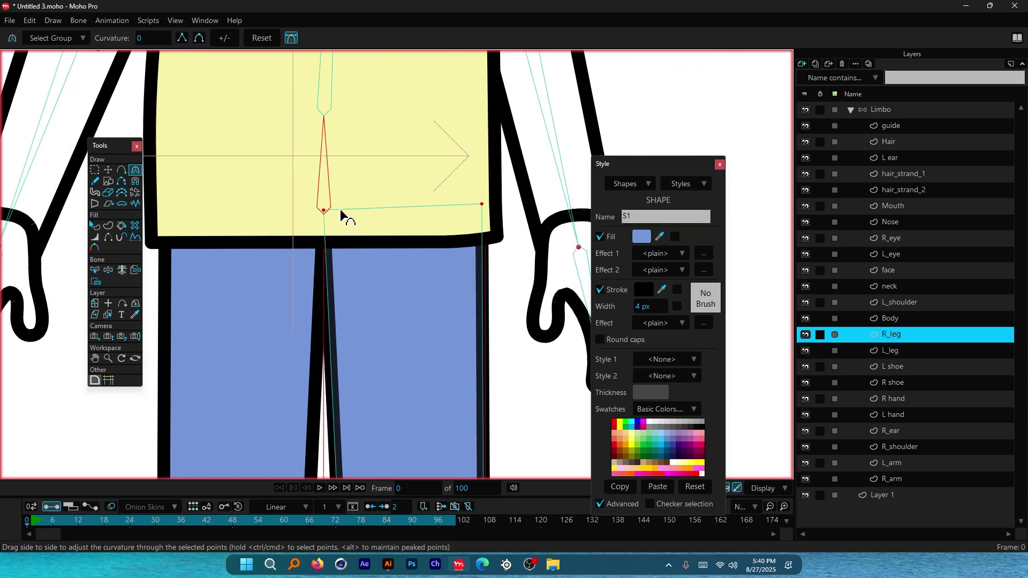
{"action": "left_click", "coordinate": [121, 170]}
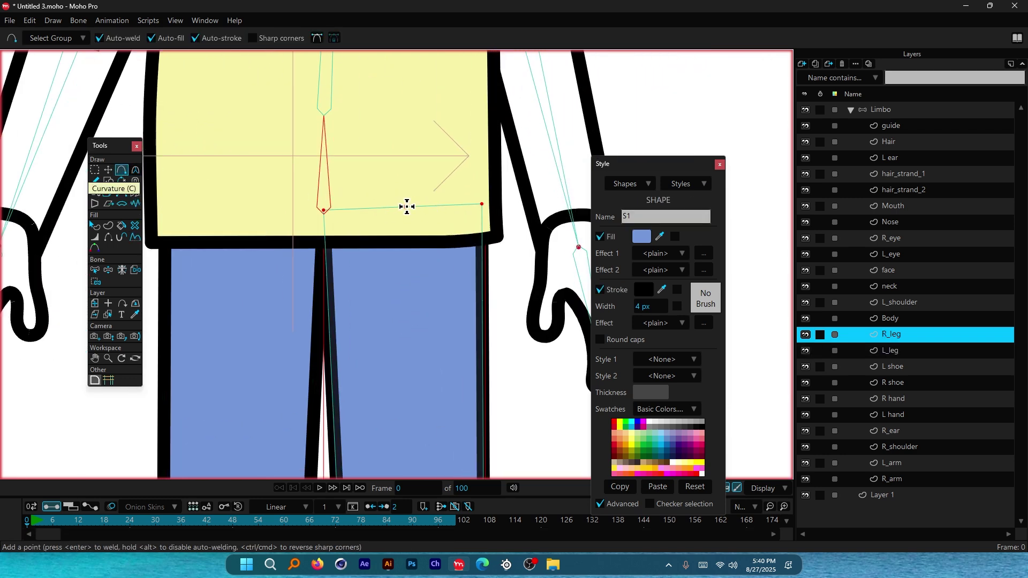
{"action": "left_click", "coordinate": [406, 207]}
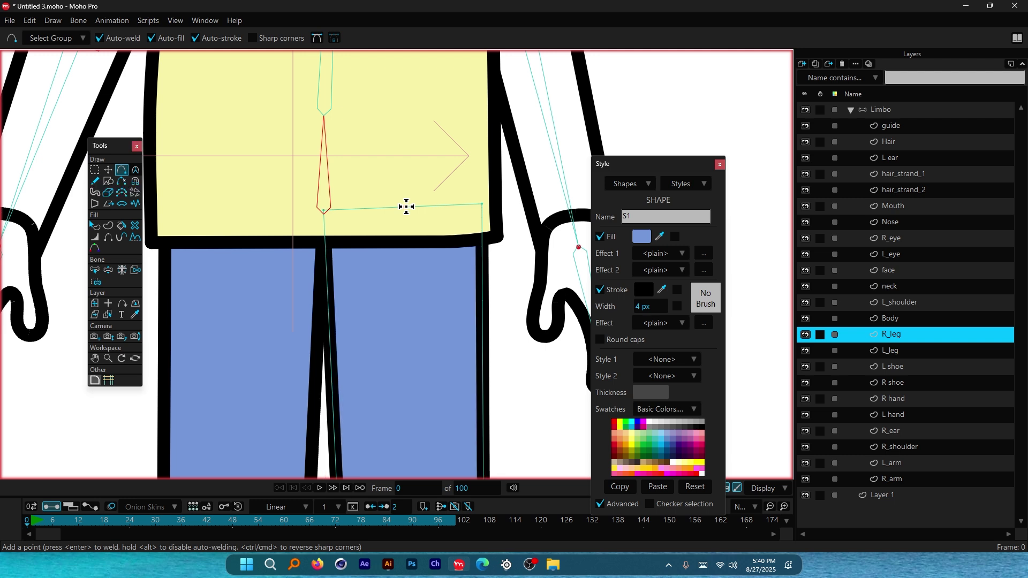
{"action": "key", "text": "t"}
{"action": "scroll", "coordinate": [415, 332], "scroll_direction": "down", "scroll_amount": 4}
{"action": "scroll", "coordinate": [420, 247], "scroll_direction": "up", "scroll_amount": 5}
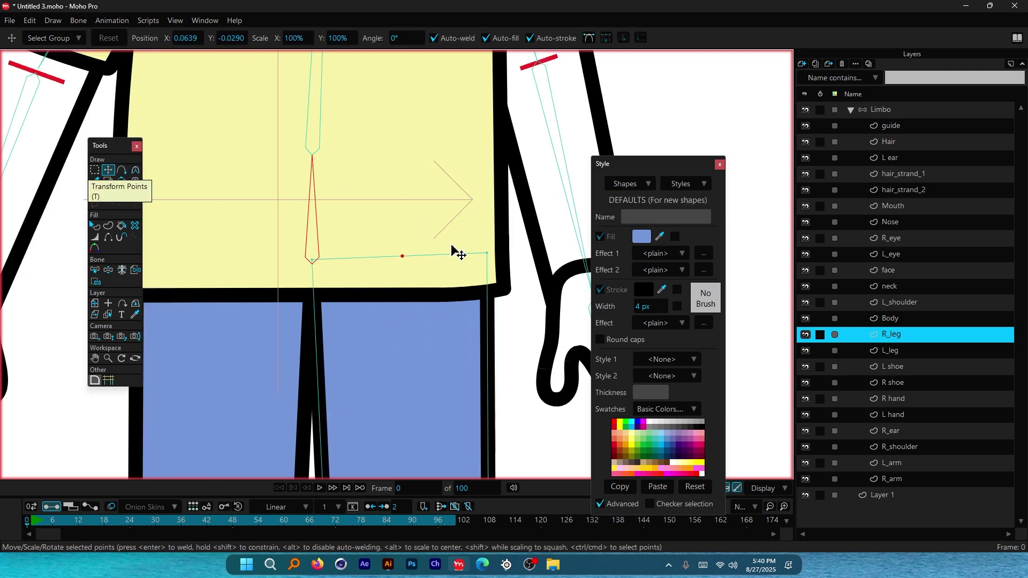
{"action": "left_click_drag", "start_coordinate": [445, 226], "coordinate": [442, 172]}
{"action": "left_click_drag", "start_coordinate": [387, 219], "coordinate": [387, 162]}
{"action": "scroll", "coordinate": [390, 166], "scroll_direction": "up", "scroll_amount": 3}
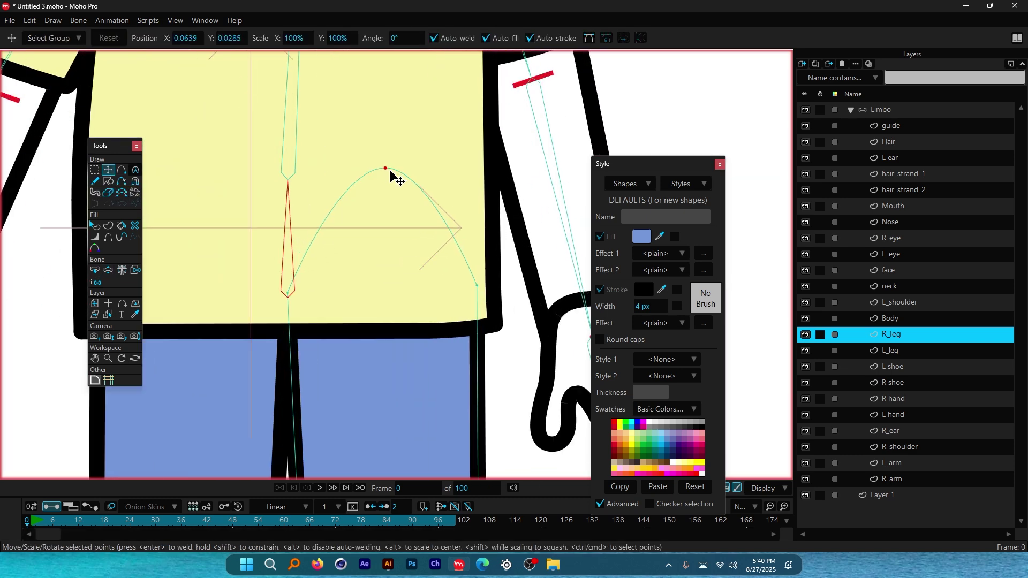
Step: Increase the curvature of the R_leg's raised top point to form a rounded hip like the other leg
{"action": "left_click", "coordinate": [135, 171]}
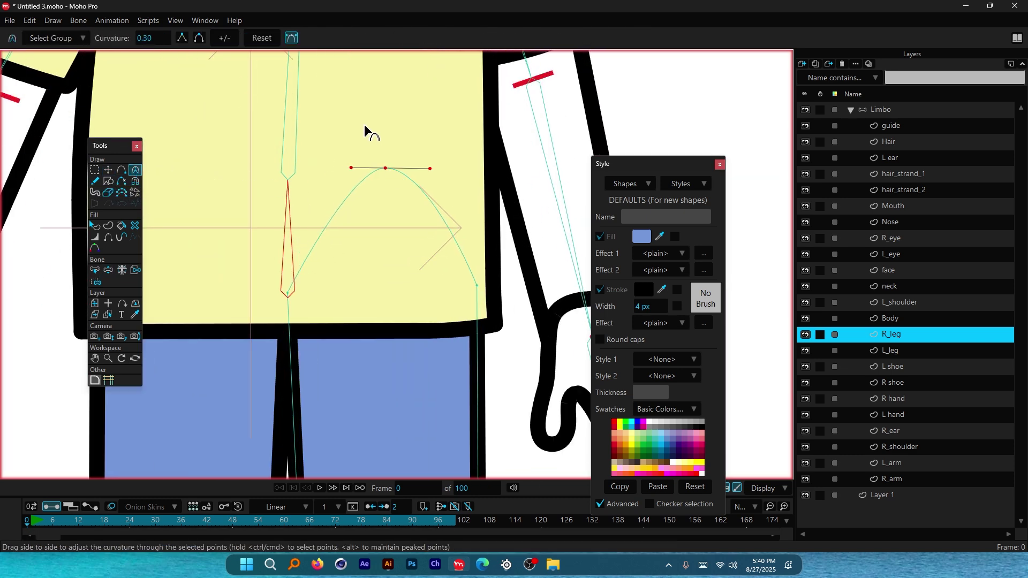
{"action": "left_click", "coordinate": [291, 38]}
{"action": "left_click", "coordinate": [291, 38]}
{"action": "left_click_drag", "start_coordinate": [433, 140], "coordinate": [298, 169]}
{"action": "scroll", "coordinate": [395, 225], "scroll_direction": "down", "scroll_amount": 4}
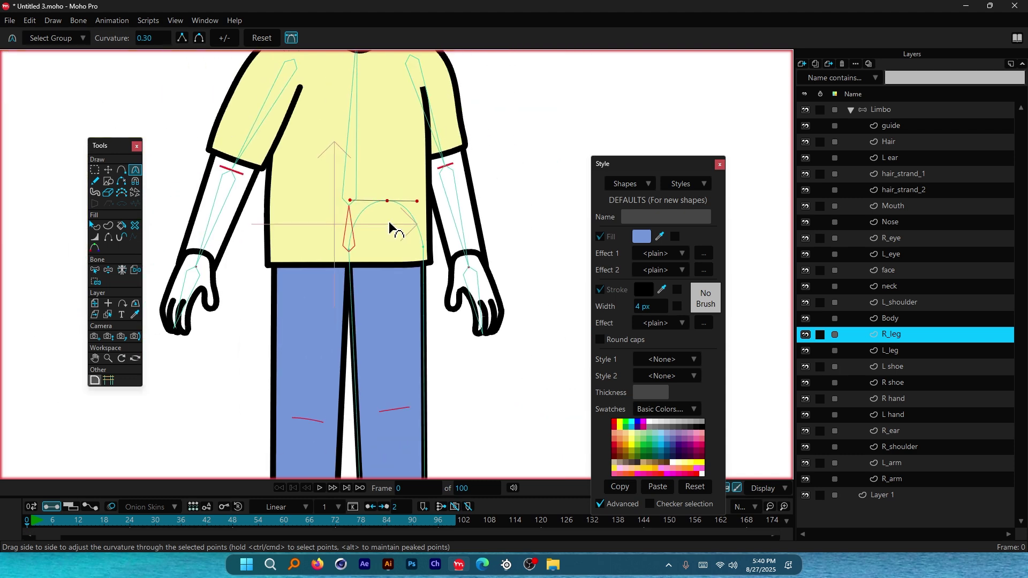
{"action": "scroll", "coordinate": [420, 254], "scroll_direction": "down", "scroll_amount": 3}
{"action": "scroll", "coordinate": [401, 225], "scroll_direction": "up", "scroll_amount": 3}
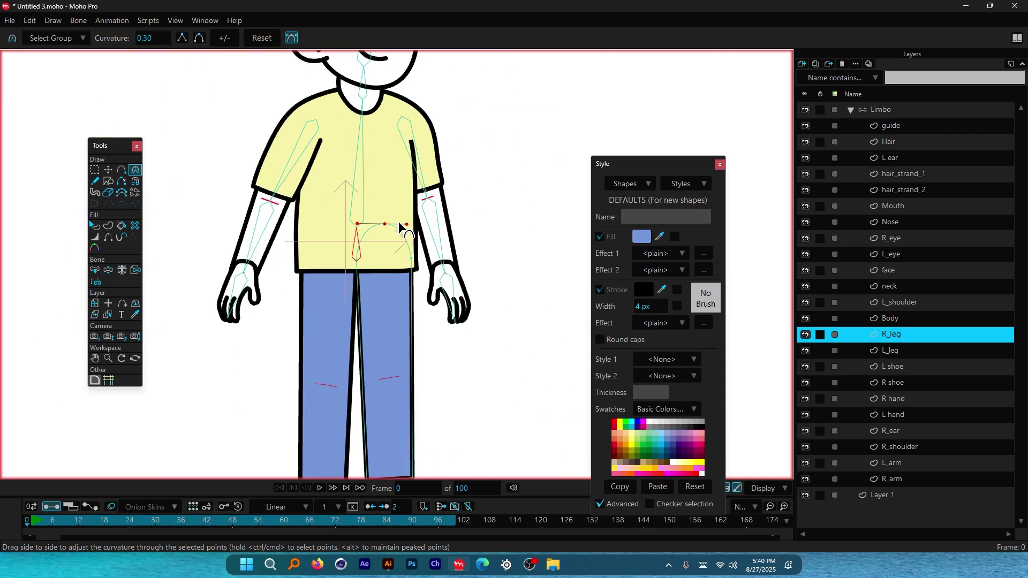
Step: Return to the Limbo bone layer with the Add Bone tool and hide the Body layer to expose the leg tops
{"action": "scroll", "coordinate": [263, 239], "scroll_direction": "up", "scroll_amount": 2}
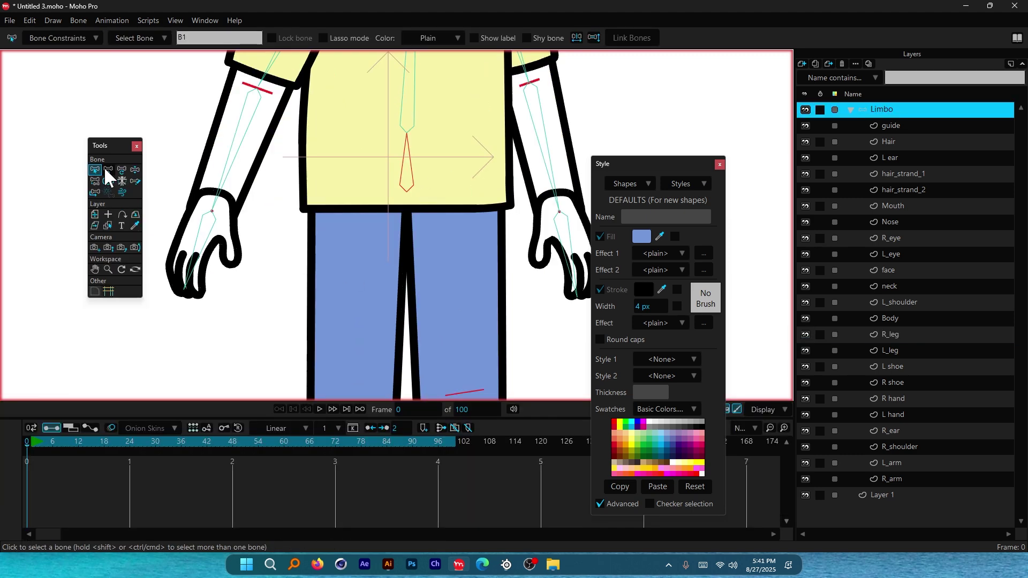
{"action": "scroll", "coordinate": [399, 165], "scroll_direction": "down", "scroll_amount": 3}
{"action": "scroll", "coordinate": [388, 181], "scroll_direction": "up", "scroll_amount": 2}
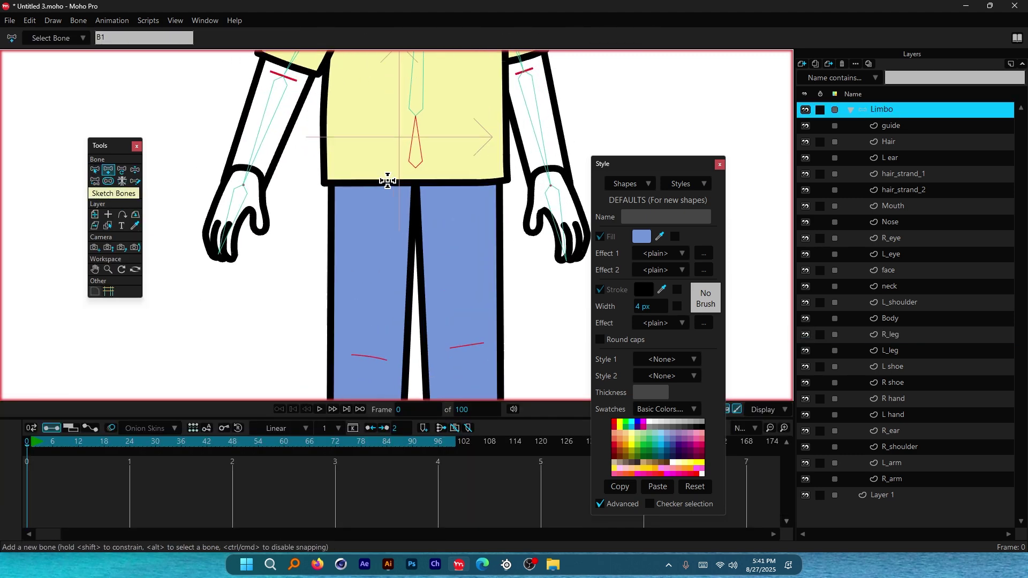
{"action": "scroll", "coordinate": [378, 162], "scroll_direction": "down", "scroll_amount": 3}
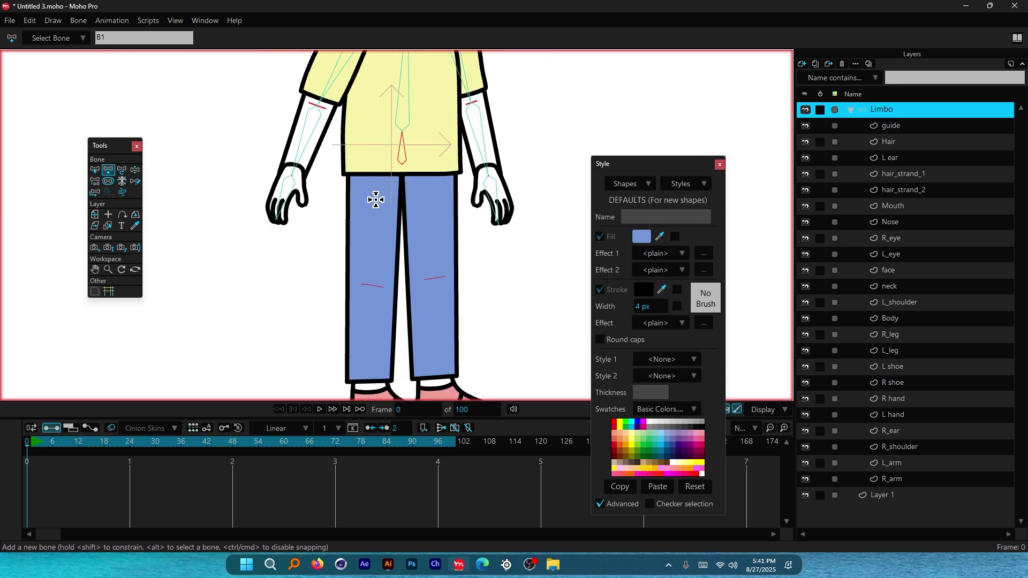
{"action": "scroll", "coordinate": [380, 214], "scroll_direction": "up", "scroll_amount": 3}
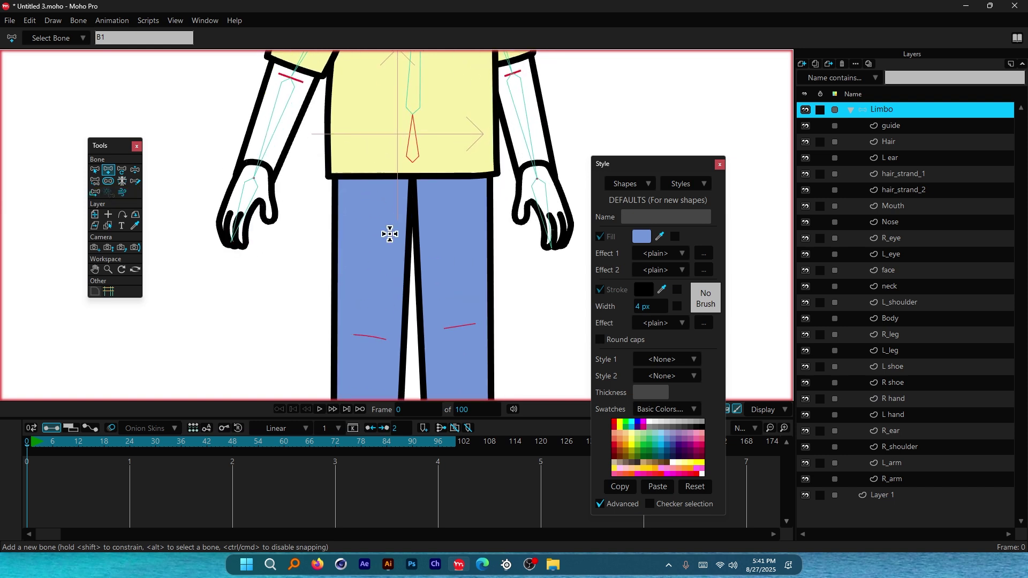
{"action": "scroll", "coordinate": [387, 286], "scroll_direction": "down", "scroll_amount": 1}
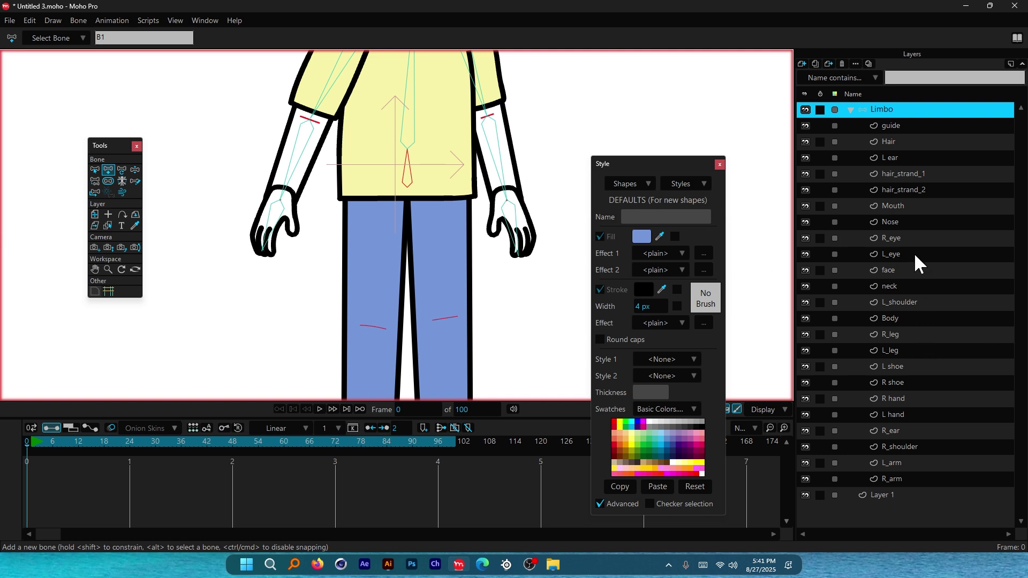
{"action": "left_click", "coordinate": [805, 319]}
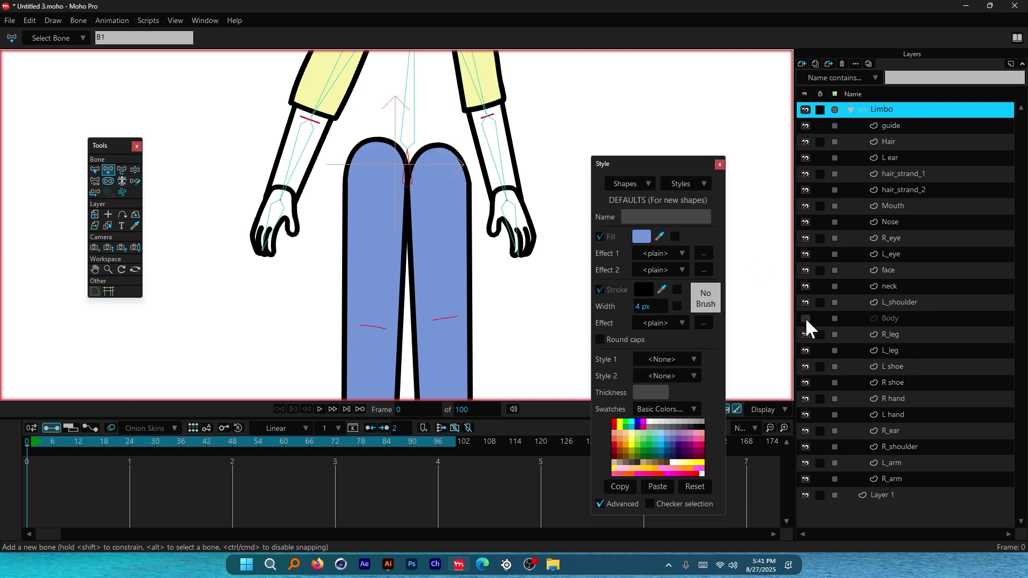
{"action": "scroll", "coordinate": [426, 232], "scroll_direction": "down", "scroll_amount": 3}
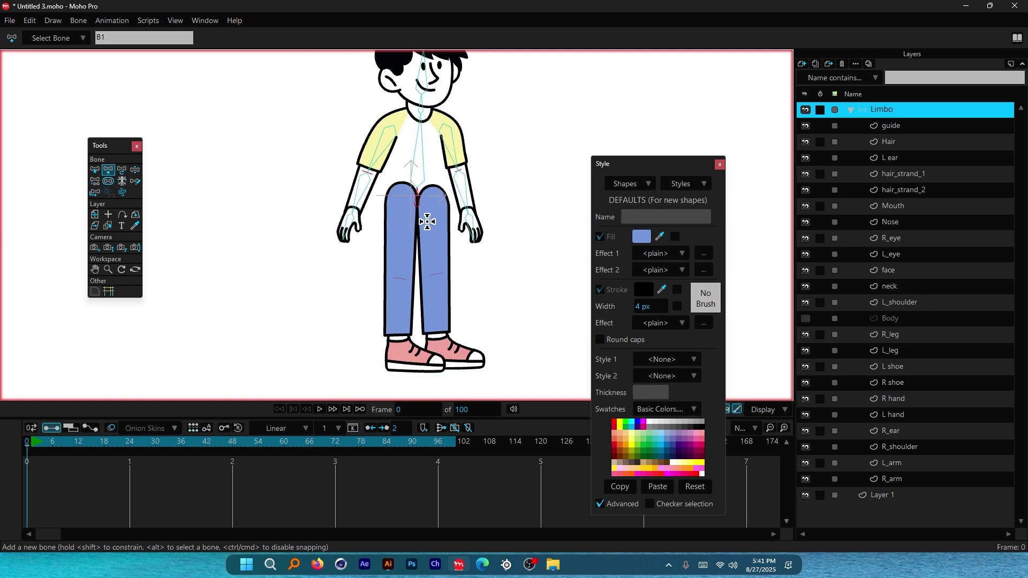
{"action": "scroll", "coordinate": [435, 157], "scroll_direction": "up", "scroll_amount": 3}
{"action": "scroll", "coordinate": [434, 131], "scroll_direction": "down", "scroll_amount": 2}
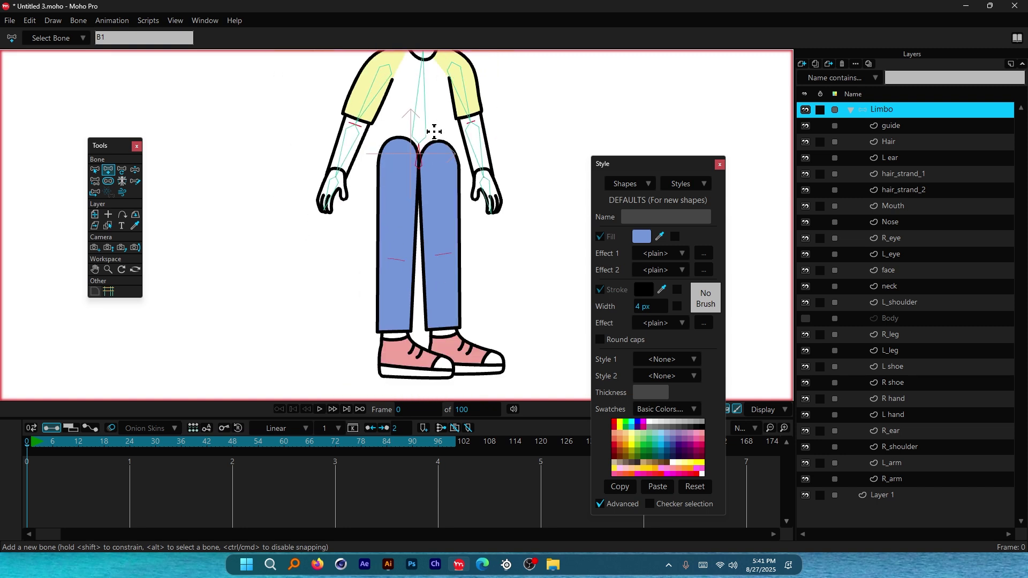
{"action": "scroll", "coordinate": [434, 131], "scroll_direction": "up", "scroll_amount": 2}
Step: Lower the top point of the L_leg shape slightly to about Y 0.0260
{"action": "scroll", "coordinate": [340, 149], "scroll_direction": "up", "scroll_amount": 1}
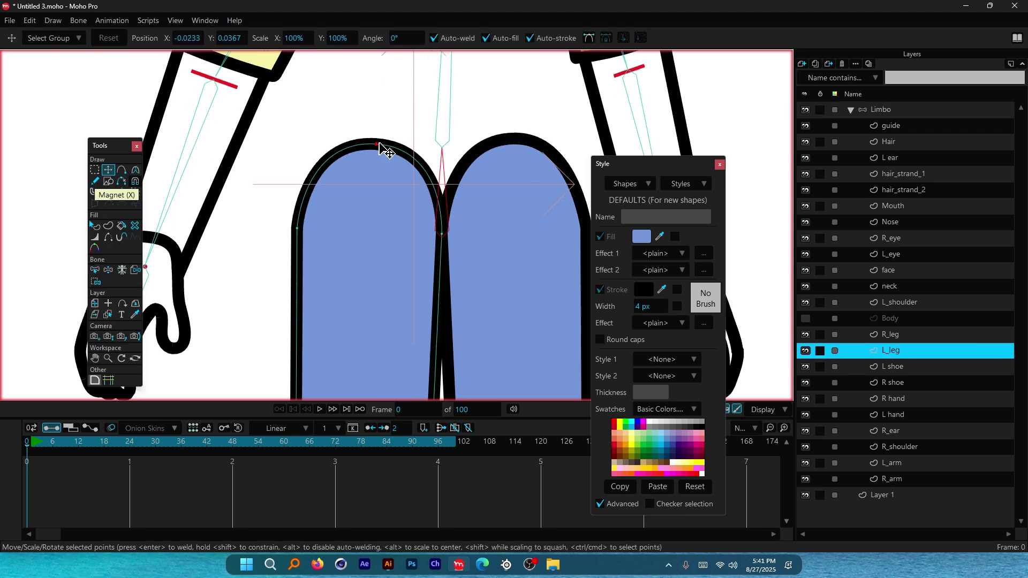
{"action": "left_click_drag", "start_coordinate": [378, 144], "coordinate": [379, 145]}
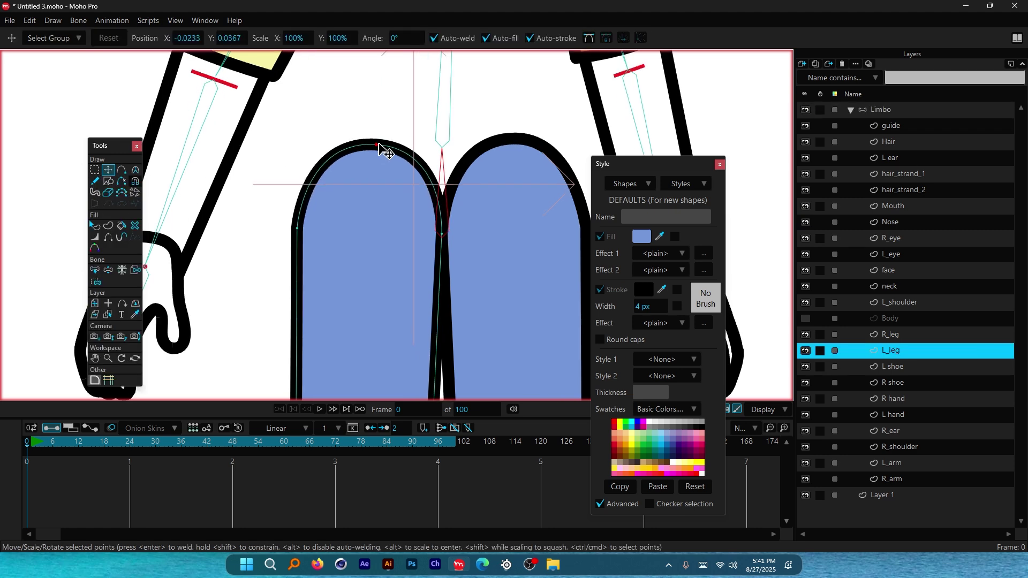
{"action": "scroll", "coordinate": [345, 180], "scroll_direction": "down", "scroll_amount": 2}
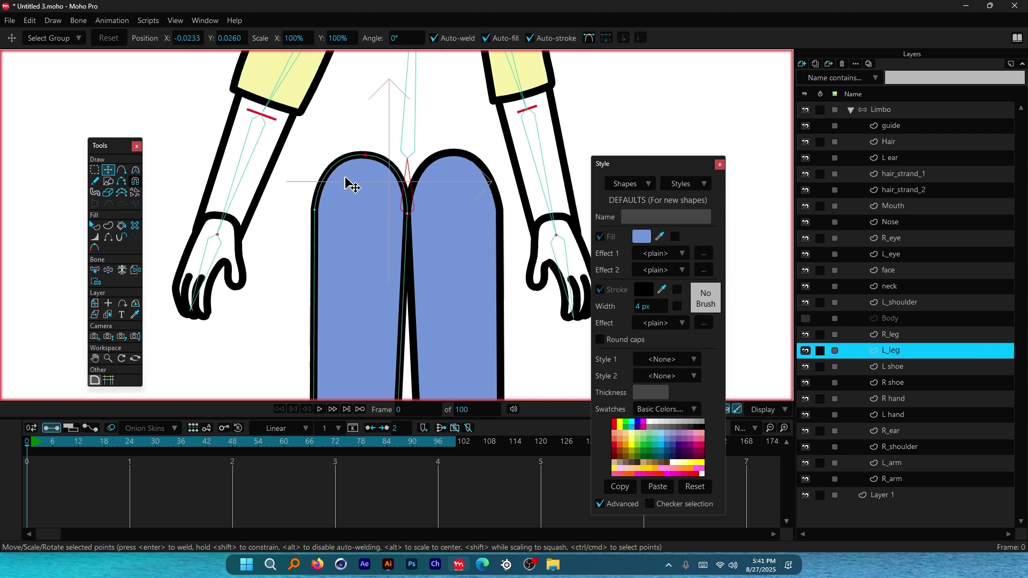
Step: Reselect the Limbo bone layer and add thigh and shin bones from hip to knee to ankle of L_leg
{"action": "left_click", "coordinate": [876, 110]}
{"action": "left_click", "coordinate": [108, 170]}
{"action": "scroll", "coordinate": [359, 152], "scroll_direction": "down", "scroll_amount": 3}
{"action": "scroll", "coordinate": [360, 152], "scroll_direction": "up", "scroll_amount": 3}
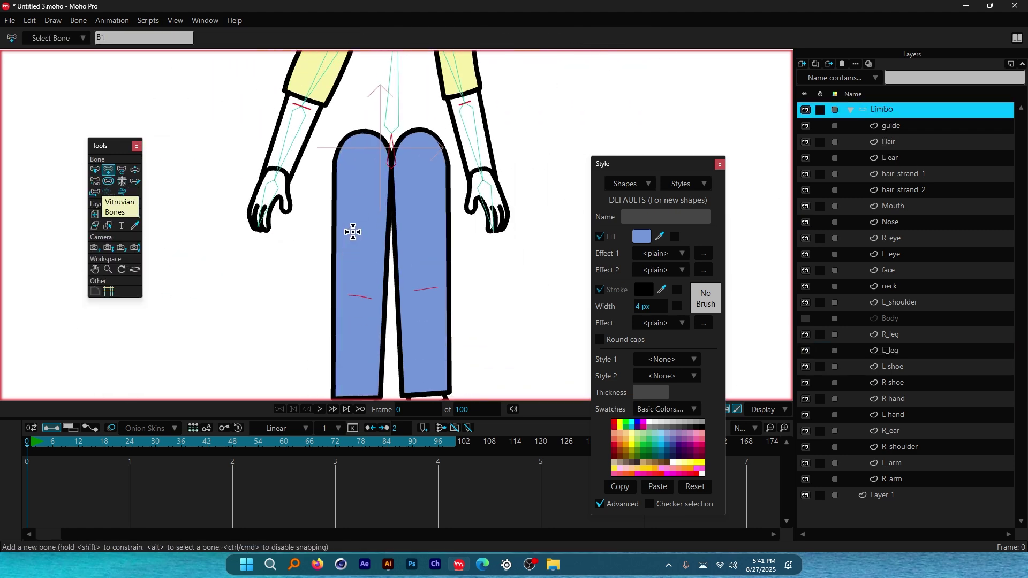
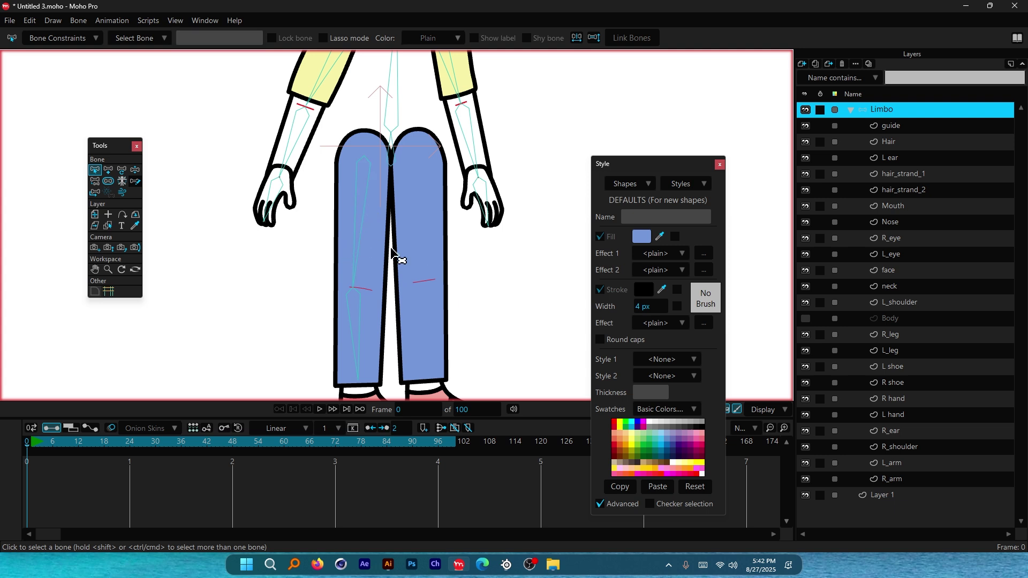
{"action": "scroll", "coordinate": [415, 245], "scroll_direction": "down", "scroll_amount": 3}
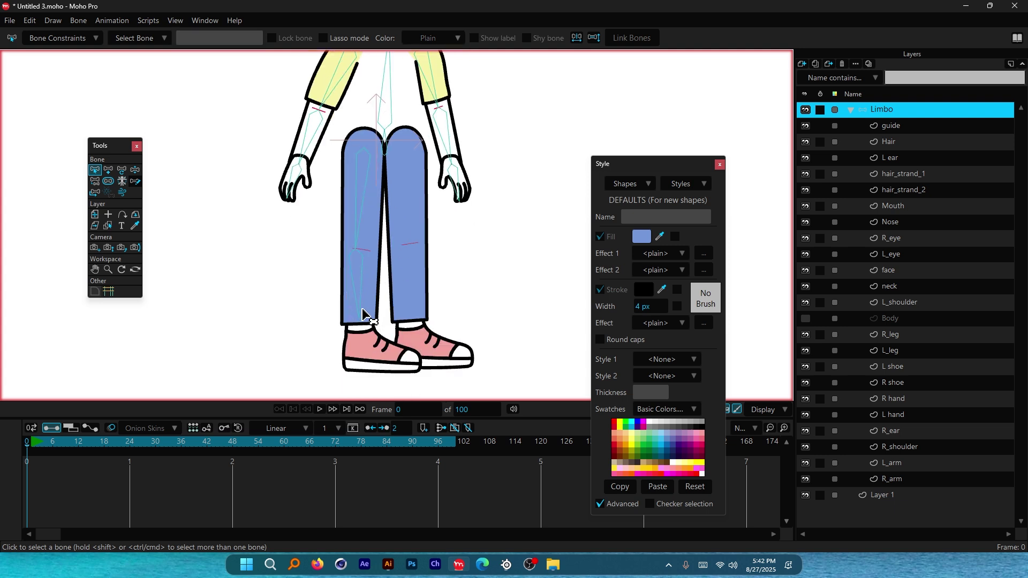
{"action": "key", "text": "ctrl+alt+g"}
{"action": "left_click_drag", "start_coordinate": [356, 335], "coordinate": [353, 328]}
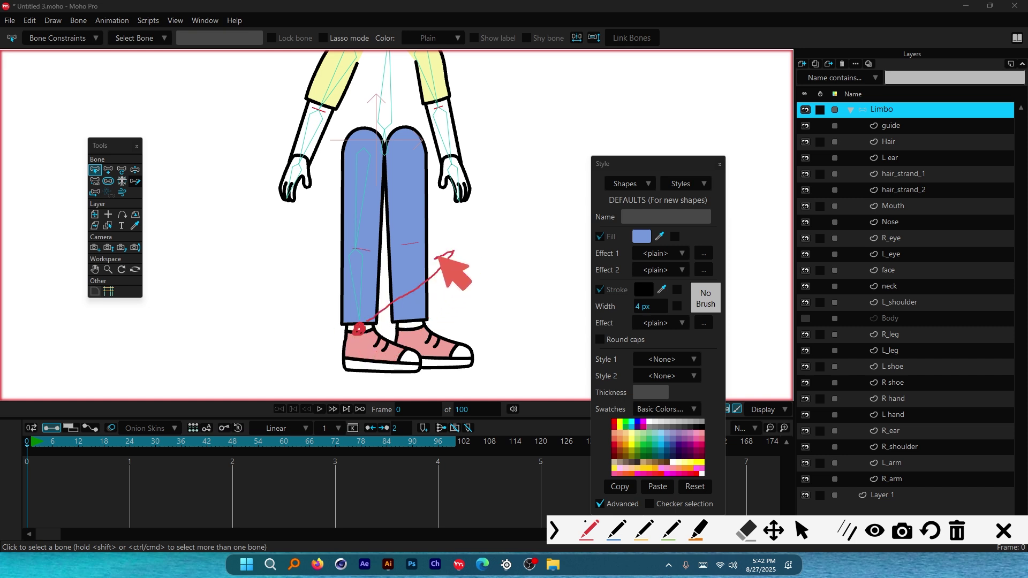
{"action": "mouse_move", "coordinate": [496, 98]}
{"action": "left_mouse_down"}
{"action": "mouse_move", "coordinate": [497, 144]}
{"action": "mouse_move", "coordinate": [525, 143]}
{"action": "left_mouse_up"}
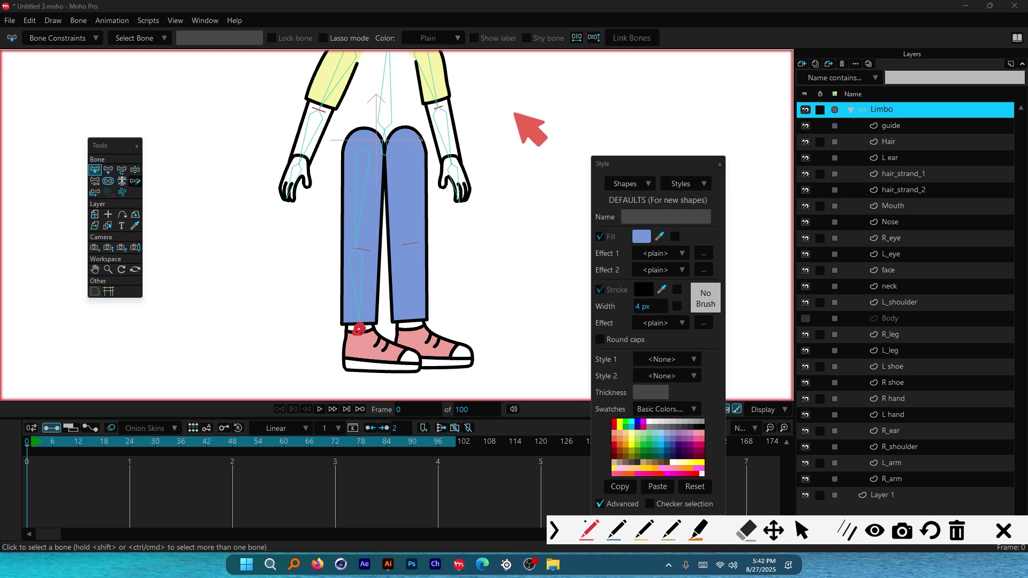
{"action": "left_click_drag", "start_coordinate": [501, 78], "coordinate": [548, 126]}
{"action": "mouse_move", "coordinate": [546, 81]}
{"action": "left_mouse_down"}
{"action": "mouse_move", "coordinate": [544, 123]}
{"action": "mouse_move", "coordinate": [514, 130]}
{"action": "mouse_move", "coordinate": [549, 177]}
{"action": "left_mouse_up"}
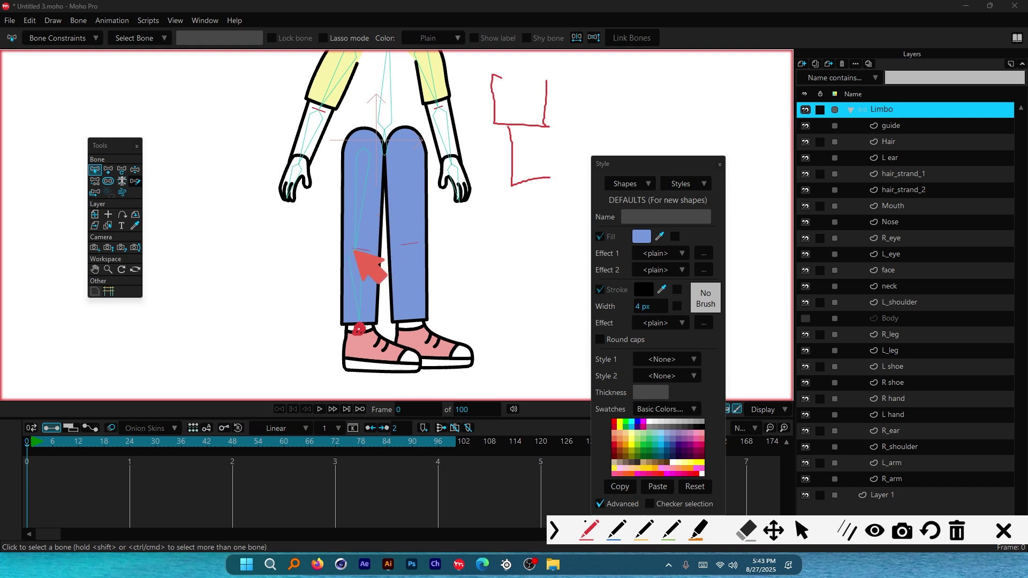
{"action": "key", "text": "ctrl+z"}
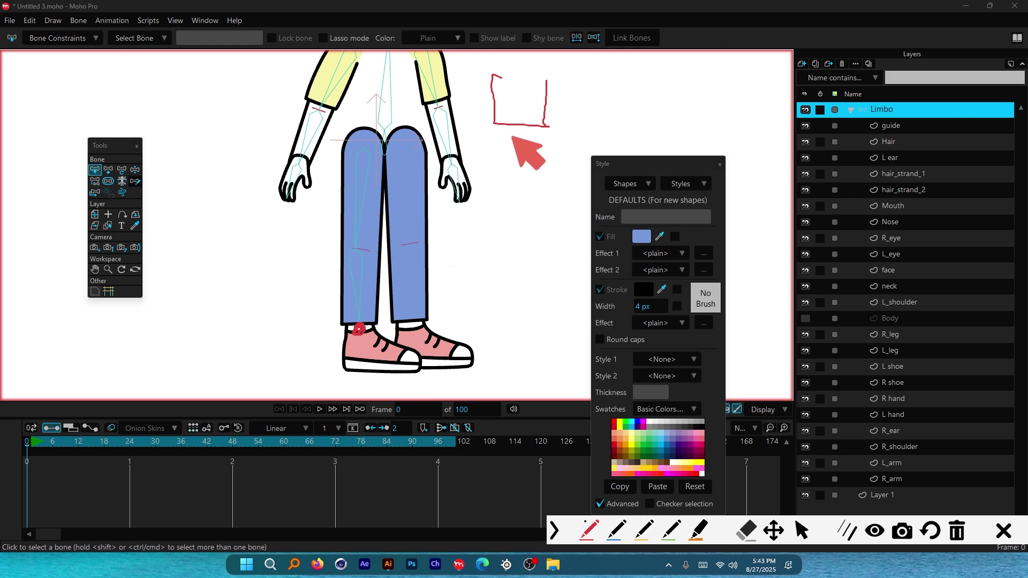
{"action": "mouse_move", "coordinate": [359, 328]}
{"action": "left_mouse_down"}
{"action": "mouse_move", "coordinate": [477, 253]}
{"action": "mouse_move", "coordinate": [478, 274]}
{"action": "left_mouse_up"}
{"action": "mouse_move", "coordinate": [512, 125]}
{"action": "left_mouse_down"}
{"action": "mouse_move", "coordinate": [538, 156]}
{"action": "mouse_move", "coordinate": [521, 206]}
{"action": "left_mouse_up"}
{"action": "key", "text": "ctrl+z"}
{"action": "mouse_move", "coordinate": [511, 127]}
{"action": "left_mouse_down"}
{"action": "mouse_move", "coordinate": [503, 183]}
{"action": "mouse_move", "coordinate": [537, 198]}
{"action": "left_mouse_up"}
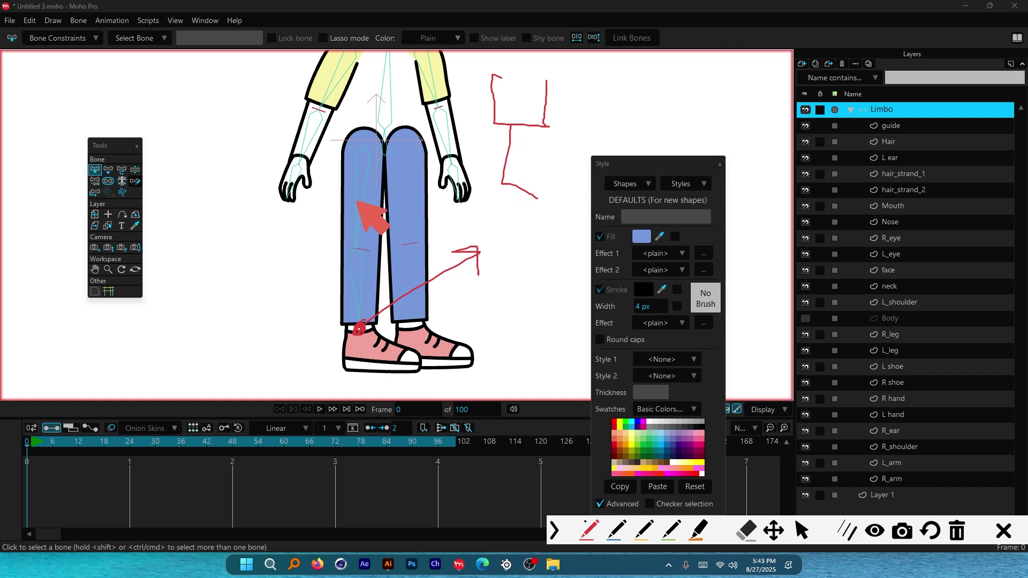
{"action": "mouse_move", "coordinate": [365, 147]}
{"action": "left_mouse_down"}
{"action": "mouse_move", "coordinate": [350, 259]}
{"action": "mouse_move", "coordinate": [343, 244]}
{"action": "mouse_move", "coordinate": [371, 170]}
{"action": "mouse_move", "coordinate": [370, 217]}
{"action": "mouse_move", "coordinate": [366, 185]}
{"action": "mouse_move", "coordinate": [350, 248]}
{"action": "mouse_move", "coordinate": [367, 152]}
{"action": "mouse_move", "coordinate": [349, 249]}
{"action": "mouse_move", "coordinate": [387, 338]}
{"action": "mouse_move", "coordinate": [373, 174]}
{"action": "left_mouse_up"}
{"action": "key", "text": "ctrl+z"}
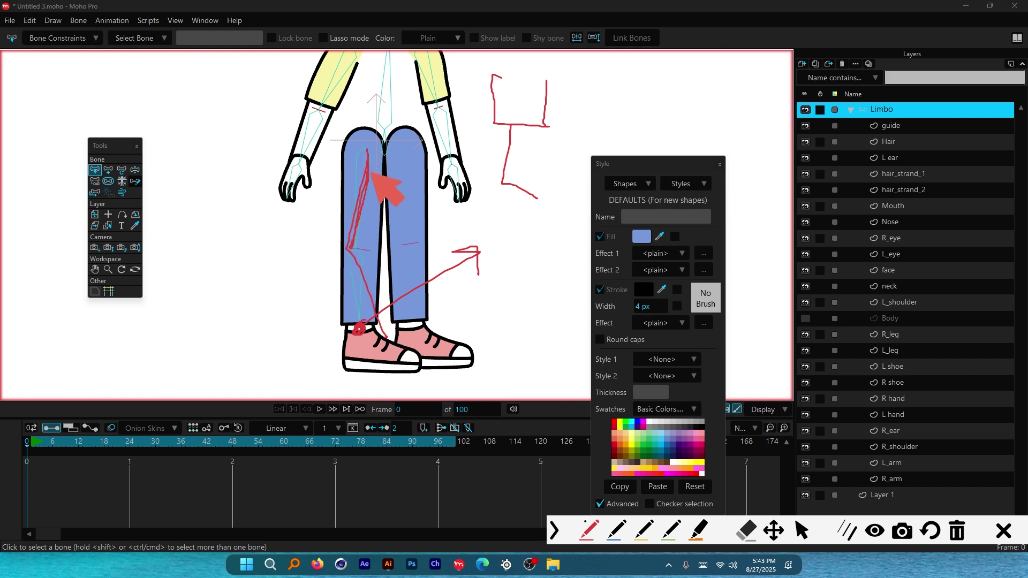
Step: Mark a forward-bending hip-knee-ankle line over L_leg in yellow and close the screen annotation overlay
{"action": "left_click", "coordinate": [644, 530]}
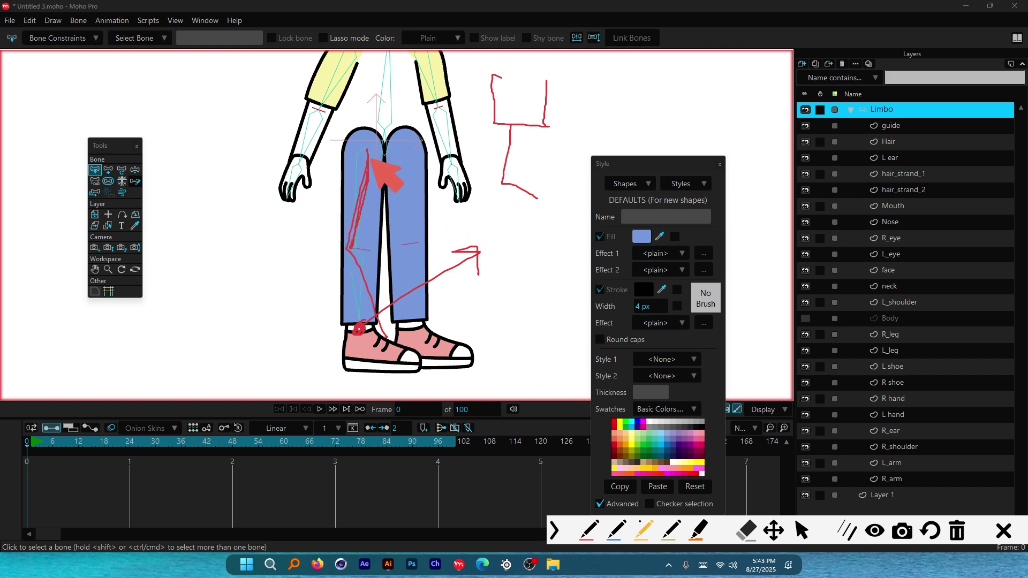
{"action": "mouse_move", "coordinate": [368, 149]}
{"action": "left_mouse_down"}
{"action": "mouse_move", "coordinate": [380, 243]}
{"action": "mouse_move", "coordinate": [353, 328]}
{"action": "mouse_move", "coordinate": [383, 245]}
{"action": "mouse_move", "coordinate": [369, 151]}
{"action": "mouse_move", "coordinate": [357, 248]}
{"action": "mouse_move", "coordinate": [381, 261]}
{"action": "left_mouse_up"}
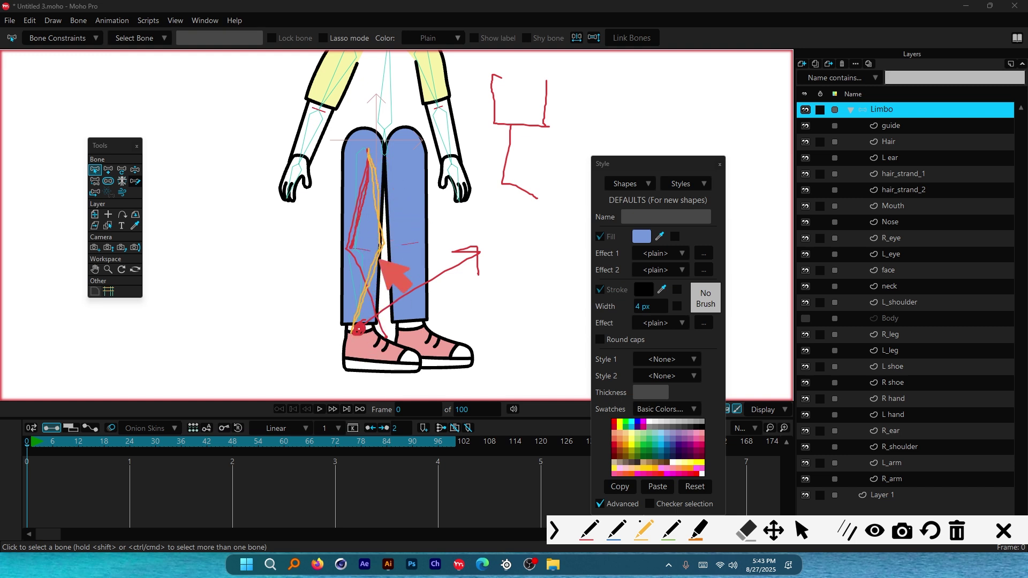
{"action": "left_click", "coordinate": [1003, 531]}
Step: Add a straight thigh bone from the hip to the knee guide of L_leg, parented to the pelvis bone
{"action": "scroll", "coordinate": [356, 248], "scroll_direction": "up", "scroll_amount": 3}
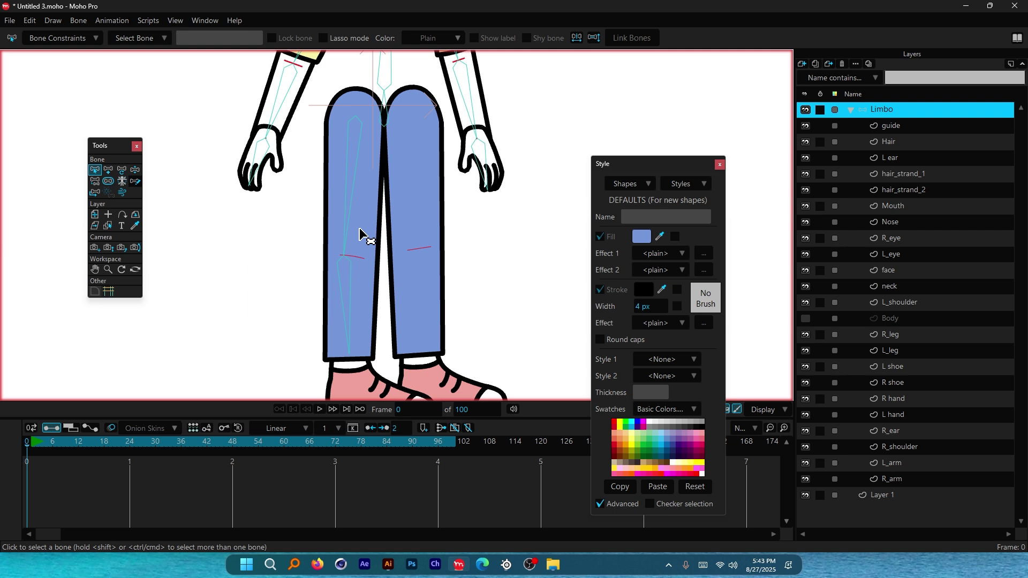
{"action": "left_click", "coordinate": [108, 170]}
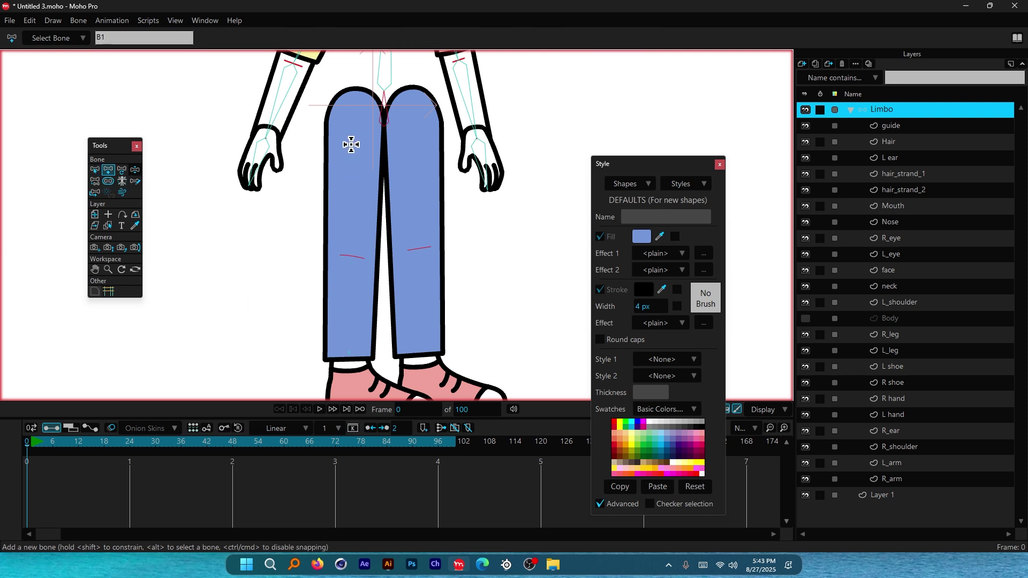
{"action": "left_click_drag", "start_coordinate": [354, 115], "coordinate": [354, 257]}
{"action": "scroll", "coordinate": [364, 145], "scroll_direction": "down", "scroll_amount": 2}
{"action": "scroll", "coordinate": [360, 216], "scroll_direction": "up", "scroll_amount": 4}
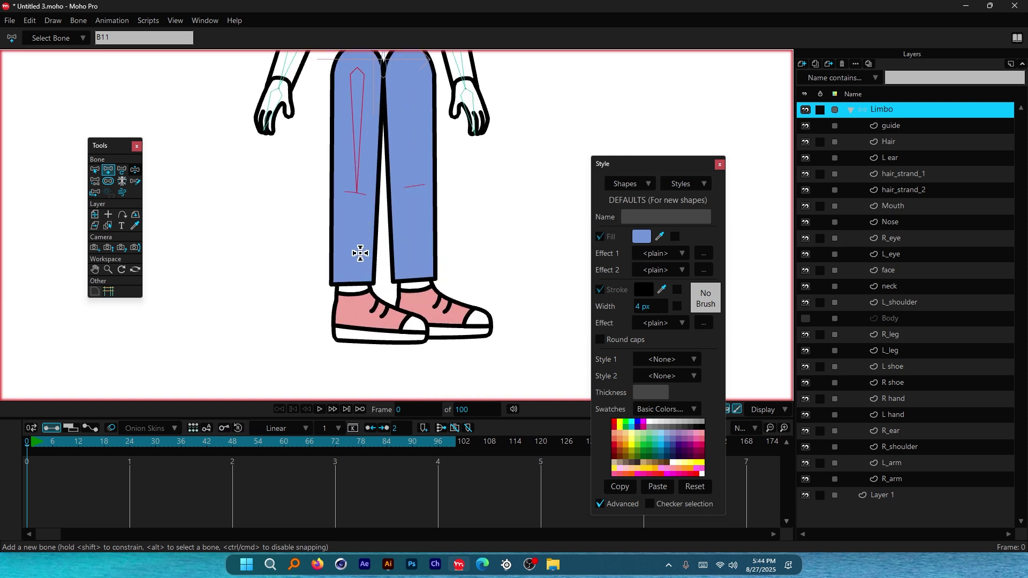
Step: Try to add a shin bone from the knee guide of L_leg down to its ankle
{"action": "scroll", "coordinate": [331, 162], "scroll_direction": "down", "scroll_amount": 1}
{"action": "scroll", "coordinate": [351, 156], "scroll_direction": "up", "scroll_amount": 1}
{"action": "scroll", "coordinate": [346, 123], "scroll_direction": "up", "scroll_amount": 1}
{"action": "left_click_drag", "start_coordinate": [335, 76], "coordinate": [322, 256]}
{"action": "scroll", "coordinate": [323, 256], "scroll_direction": "down", "scroll_amount": 3}
{"action": "key", "text": "ctrl+z"}
{"action": "scroll", "coordinate": [334, 264], "scroll_direction": "down", "scroll_amount": 3}
{"action": "scroll", "coordinate": [339, 229], "scroll_direction": "up", "scroll_amount": 3}
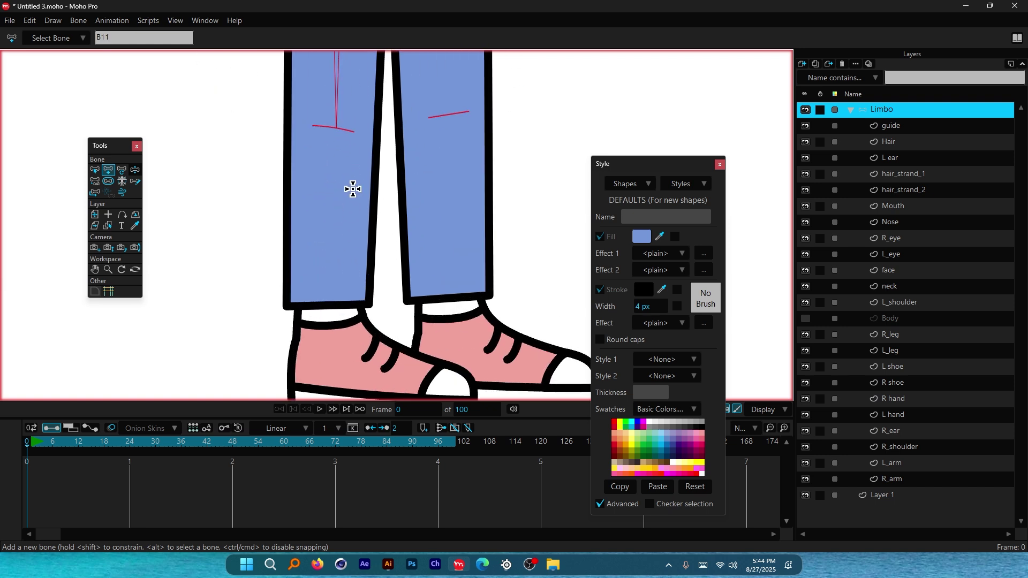
Step: Reduce layer opacity to about 82% for L_leg and about 79% for R_leg to reveal the shoe tops
{"action": "right_click", "coordinate": [351, 187], "text": "alt"}
{"action": "double_click", "coordinate": [910, 350]}
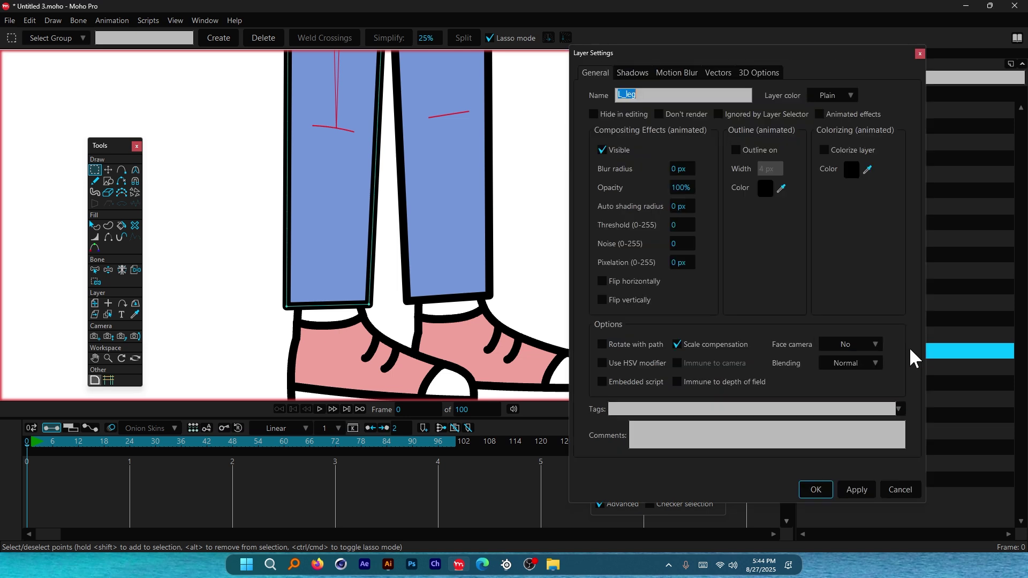
{"action": "left_click_drag", "start_coordinate": [687, 192], "coordinate": [603, 197]}
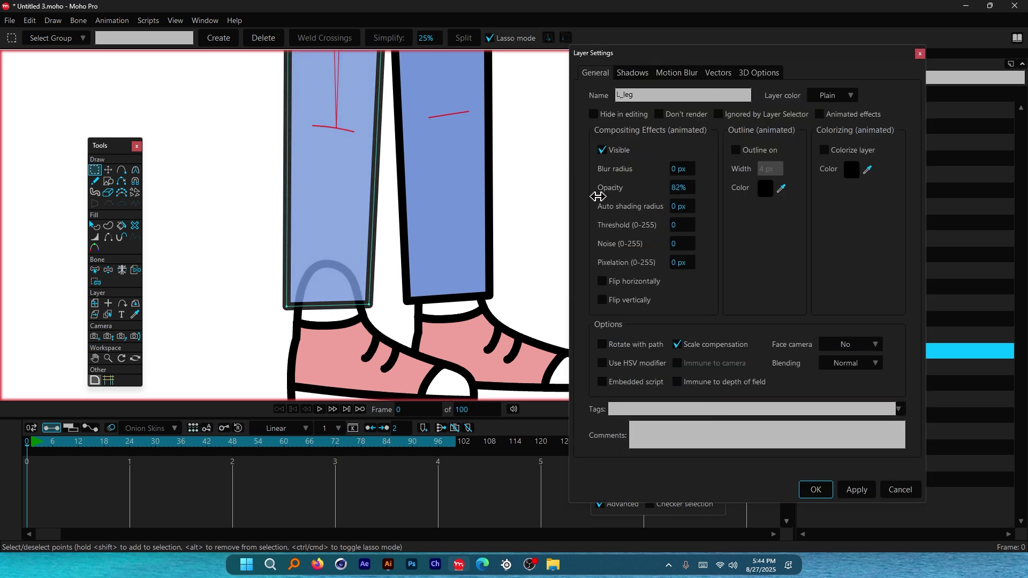
{"action": "left_click", "coordinate": [943, 334]}
{"action": "left_click_drag", "start_coordinate": [684, 194], "coordinate": [587, 191]}
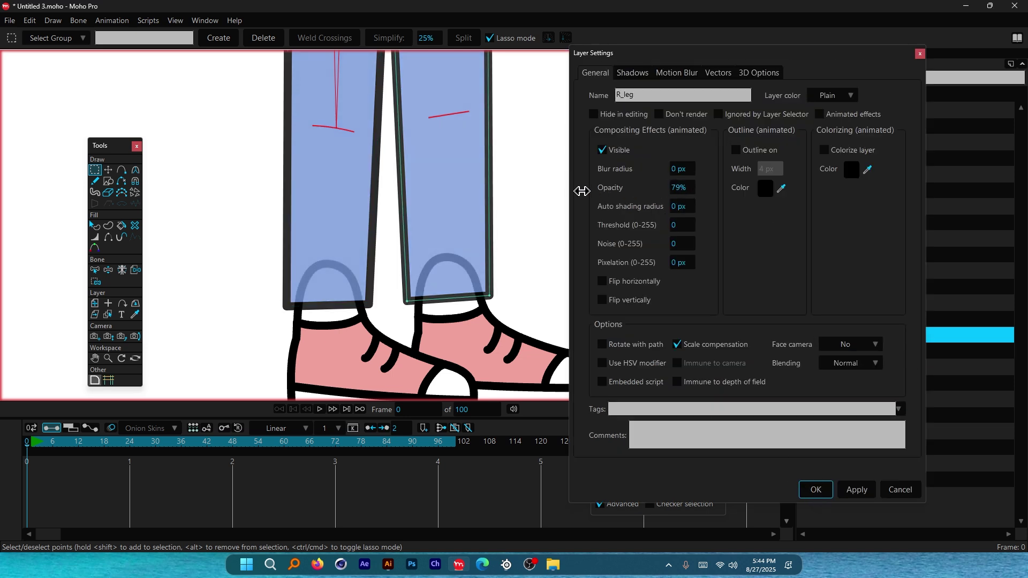
{"action": "left_click", "coordinate": [815, 490]}
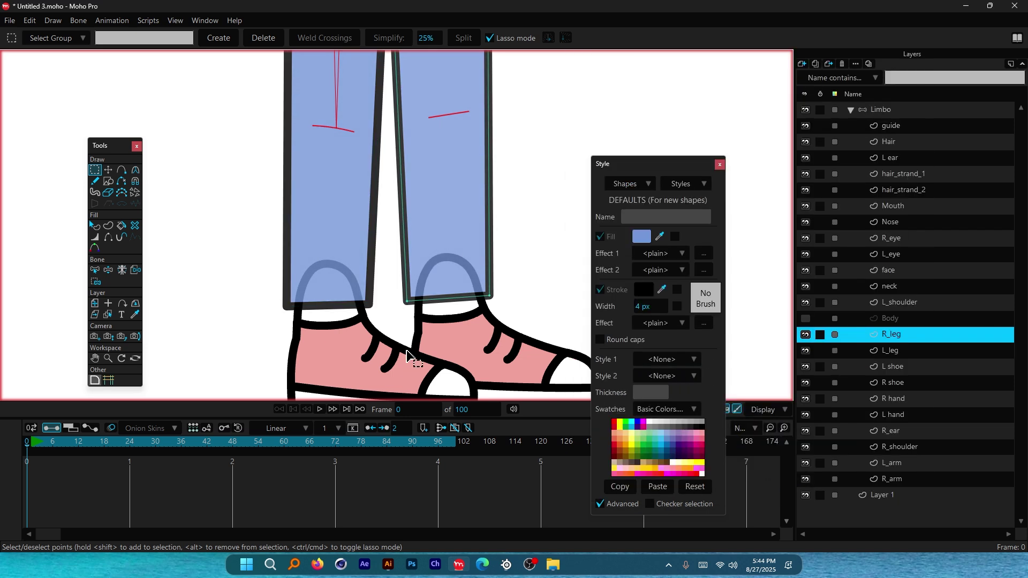
Step: Reselect the Limbo bone layer and add a shin bone from L_leg's knee to the ankle inside the shoe top
{"action": "left_click", "coordinate": [891, 109]}
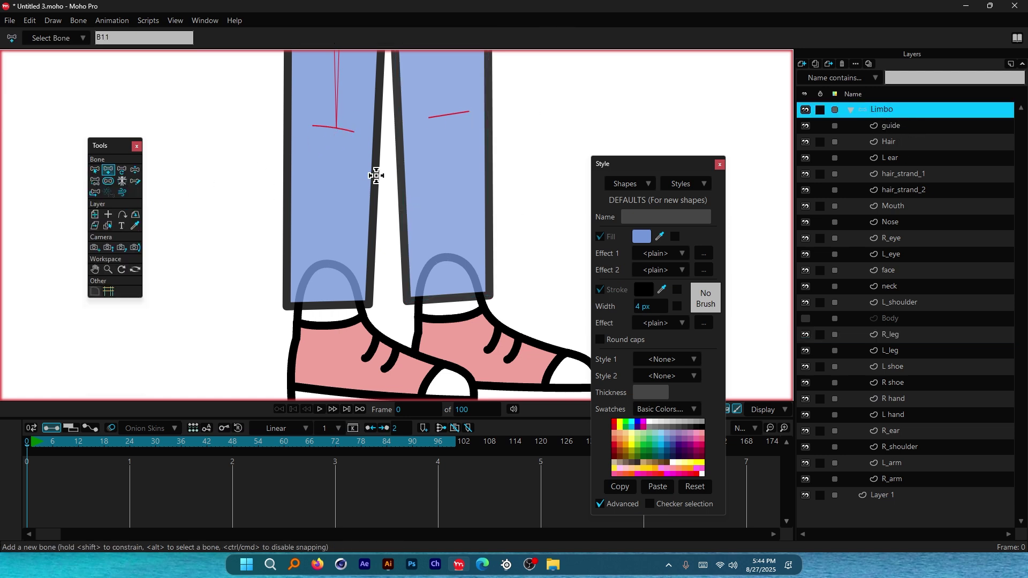
{"action": "left_click_drag", "start_coordinate": [337, 129], "coordinate": [328, 289]}
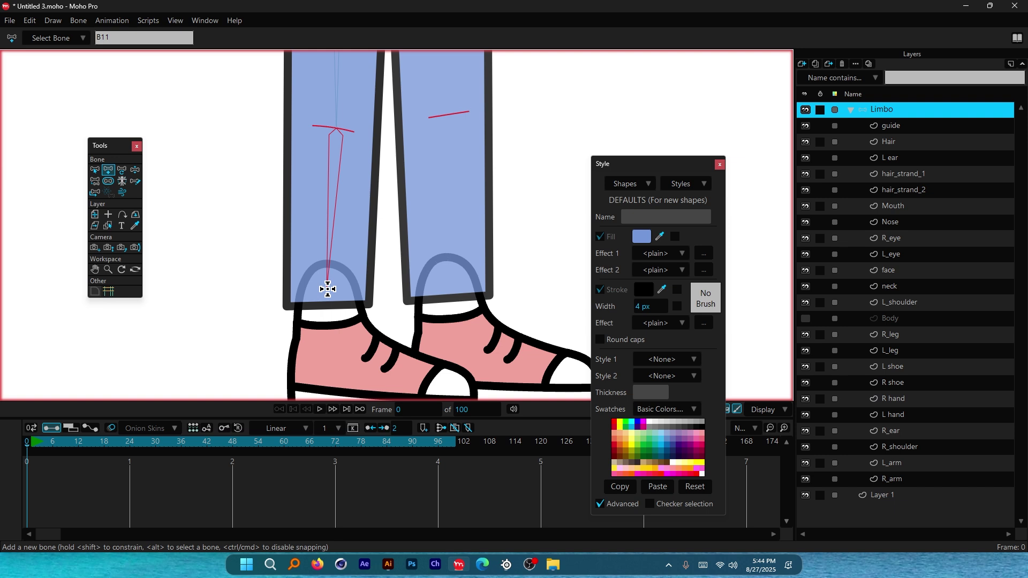
Step: With the pelvis bone as parent, add thigh and shin bones from hip to knee to ankle of R_leg
{"action": "scroll", "coordinate": [375, 156], "scroll_direction": "up", "scroll_amount": 5}
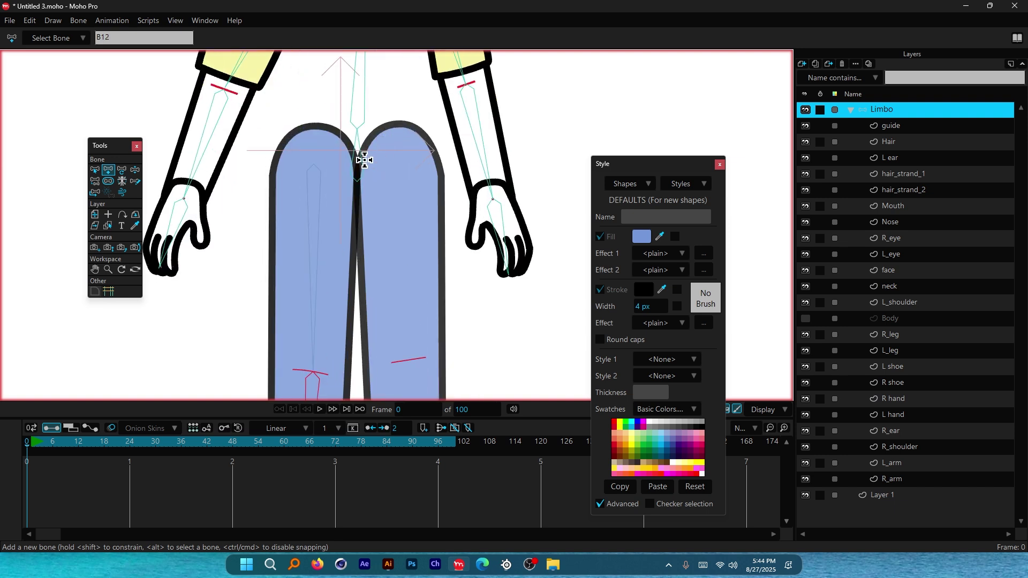
{"action": "left_click", "coordinate": [361, 162], "text": "alt"}
{"action": "scroll", "coordinate": [362, 163], "scroll_direction": "down", "scroll_amount": 3}
{"action": "scroll", "coordinate": [369, 241], "scroll_direction": "up", "scroll_amount": 2}
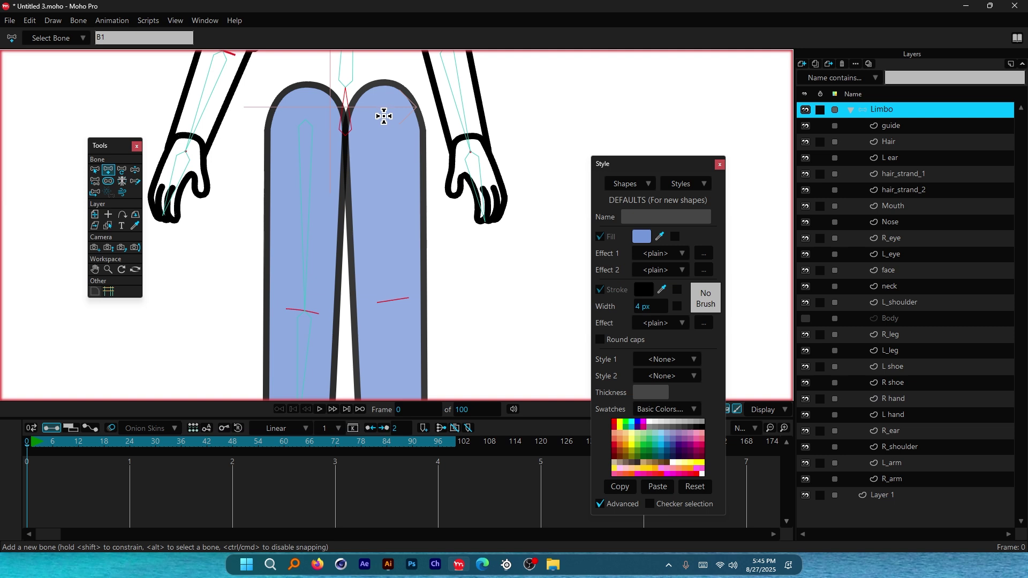
{"action": "left_click_drag", "start_coordinate": [382, 117], "coordinate": [393, 303]}
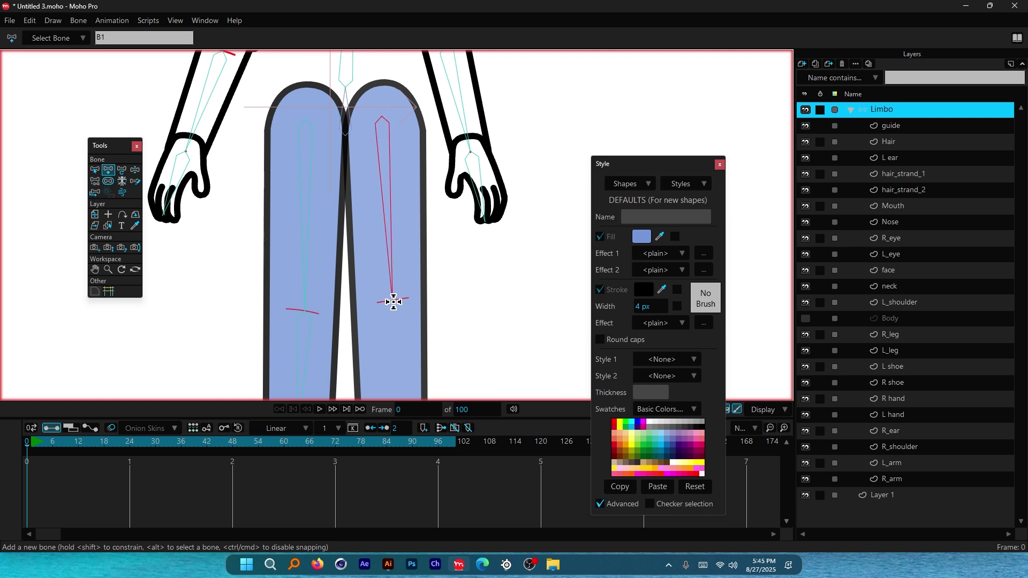
{"action": "scroll", "coordinate": [387, 181], "scroll_direction": "down", "scroll_amount": 4}
{"action": "scroll", "coordinate": [401, 289], "scroll_direction": "up", "scroll_amount": 4}
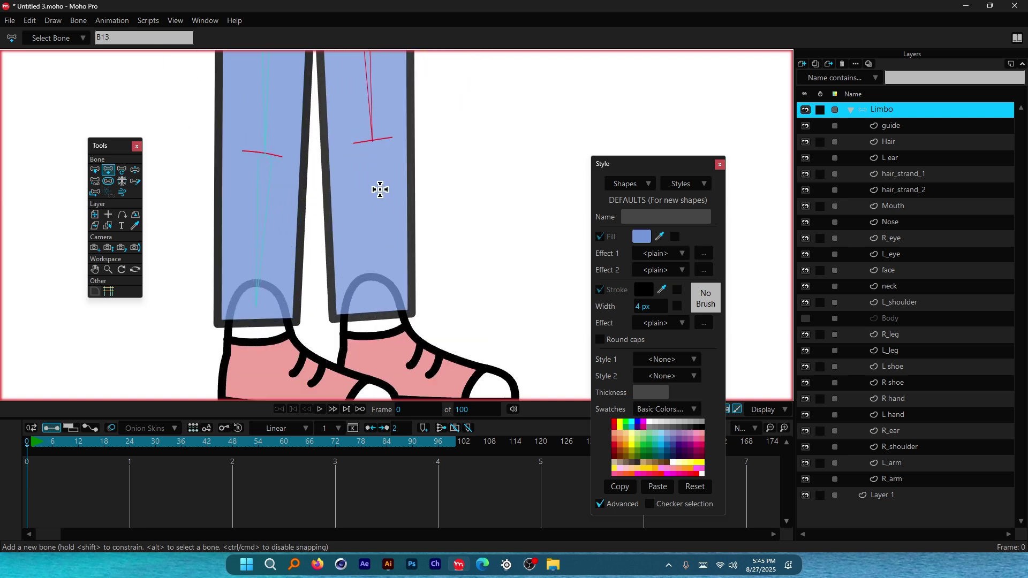
{"action": "left_click_drag", "start_coordinate": [373, 141], "coordinate": [372, 298]}
Step: Try a chain of heel, foot and toe bones below R_leg's ankle, and delete it
{"action": "scroll", "coordinate": [334, 159], "scroll_direction": "down", "scroll_amount": 4}
{"action": "scroll", "coordinate": [364, 287], "scroll_direction": "up", "scroll_amount": 4}
{"action": "left_click_drag", "start_coordinate": [359, 202], "coordinate": [509, 280]}
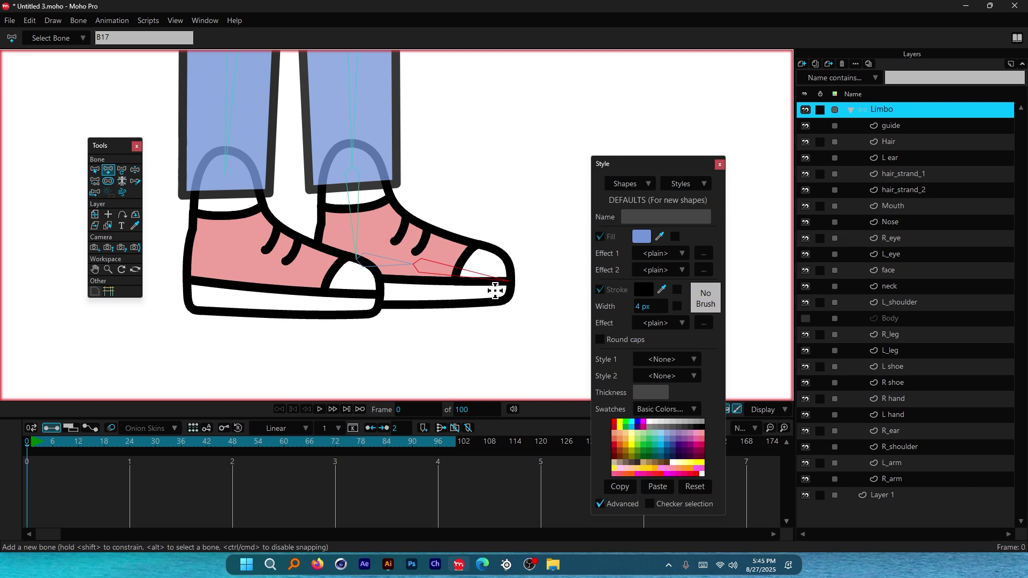
{"action": "scroll", "coordinate": [466, 234], "scroll_direction": "up", "scroll_amount": 2}
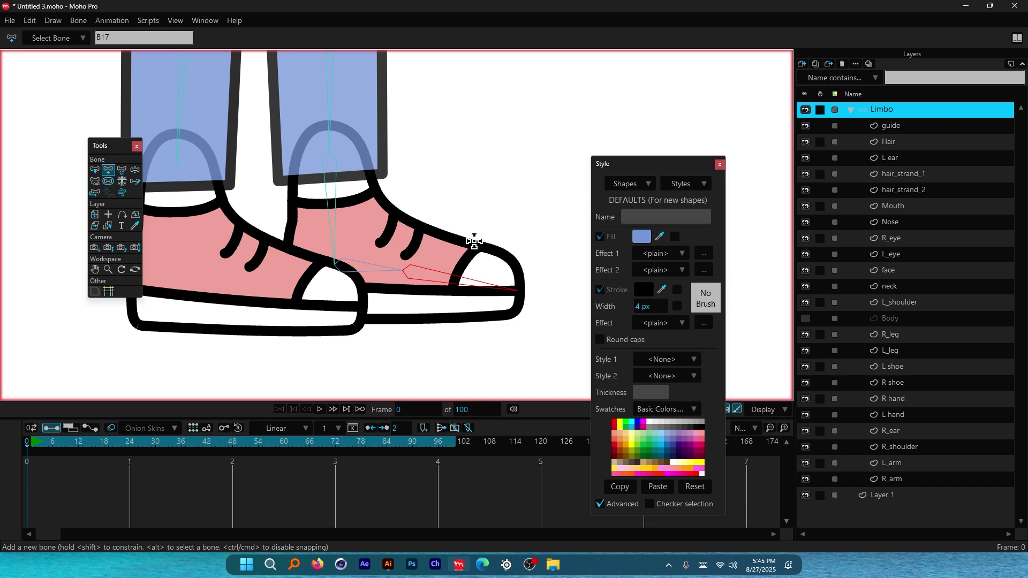
{"action": "key", "text": "Delete"}
{"action": "key", "text": "Delete"}
{"action": "key", "text": "Delete"}
Step: Add one foot bone from ankle to toe in each shoe, parented to the shin bone of its leg
{"action": "left_click_drag", "start_coordinate": [329, 155], "coordinate": [516, 308]}
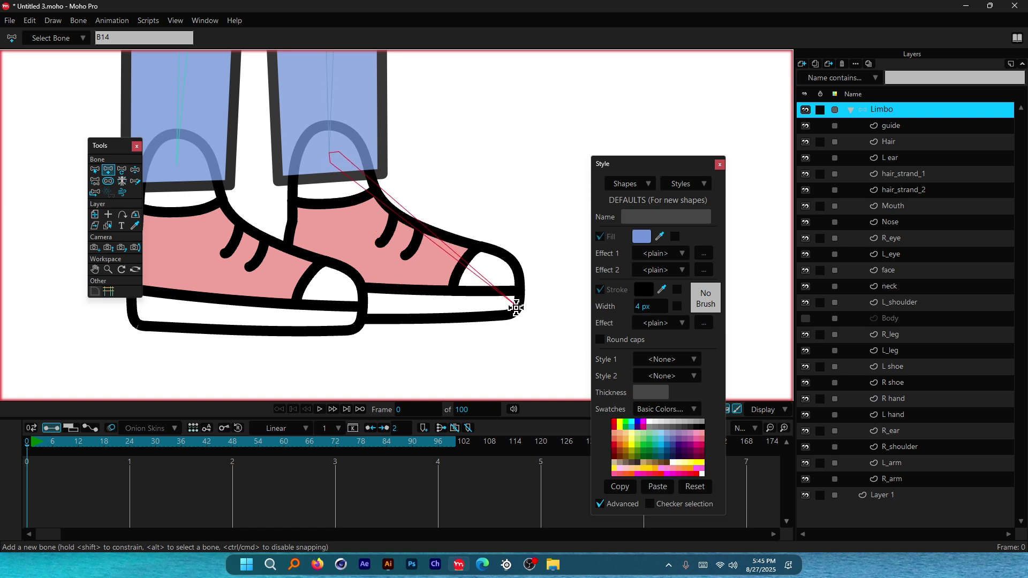
{"action": "scroll", "coordinate": [503, 289], "scroll_direction": "down", "scroll_amount": 3}
{"action": "scroll", "coordinate": [358, 172], "scroll_direction": "up", "scroll_amount": 1}
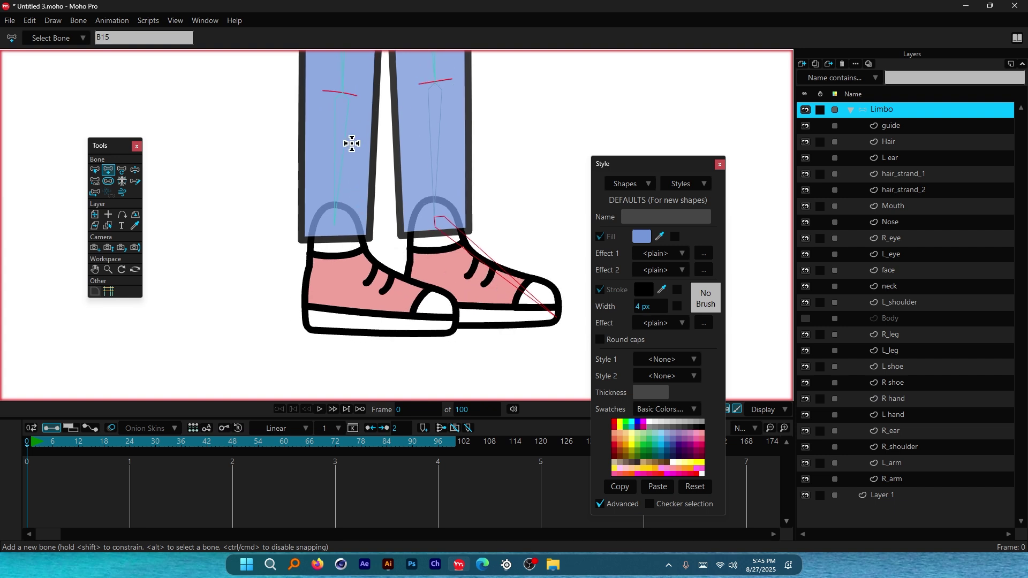
{"action": "left_click", "coordinate": [340, 135], "text": "alt"}
{"action": "scroll", "coordinate": [304, 210], "scroll_direction": "down", "scroll_amount": 1}
{"action": "scroll", "coordinate": [417, 327], "scroll_direction": "up", "scroll_amount": 2}
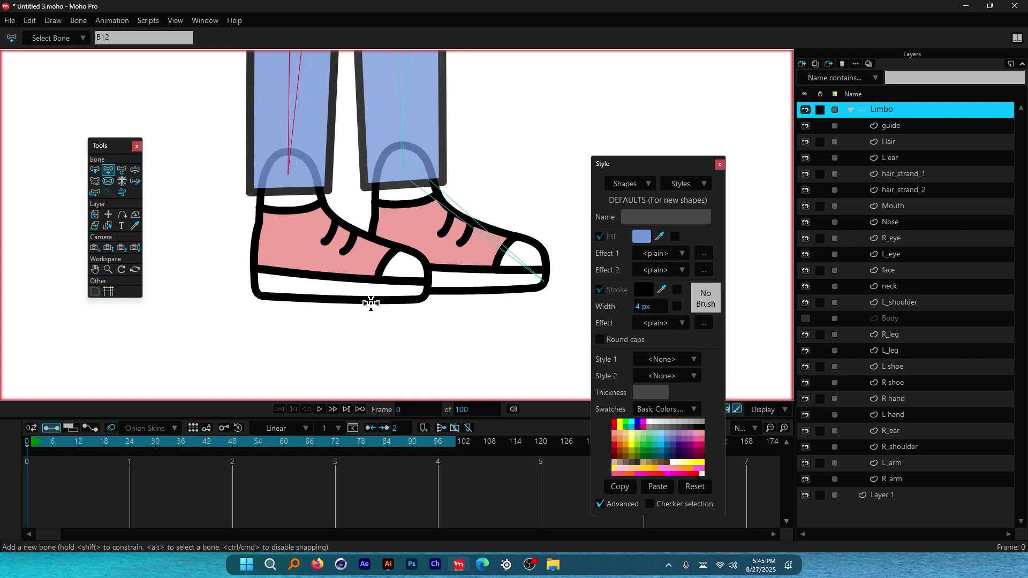
{"action": "left_click_drag", "start_coordinate": [288, 173], "coordinate": [421, 295]}
{"action": "scroll", "coordinate": [319, 266], "scroll_direction": "up", "scroll_amount": 2}
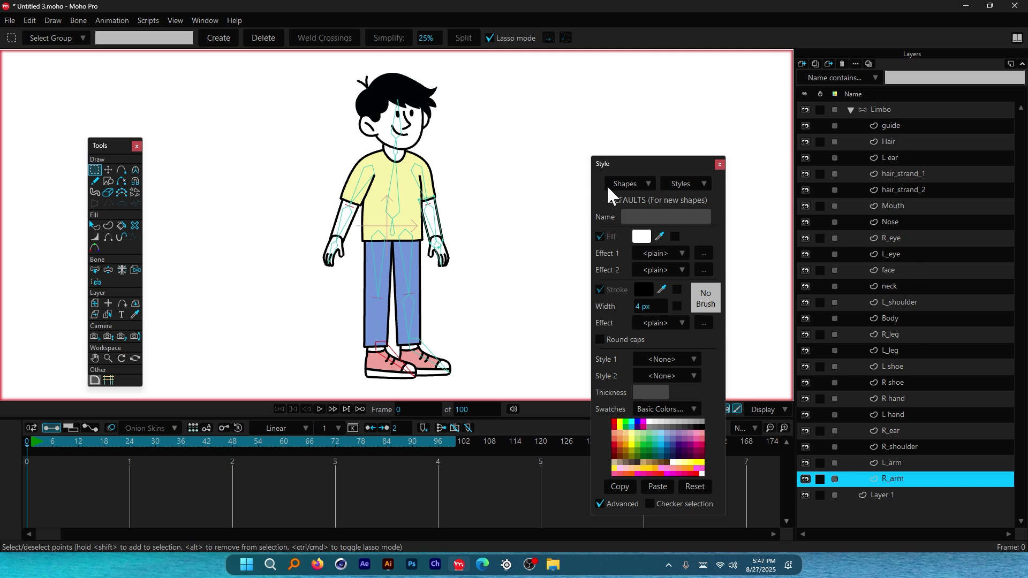
Step: Try lowering opacity from R_arm's layer settings with all Limbo sublayers selected, and return R_arm to 100%
{"action": "left_click", "coordinate": [889, 127]}
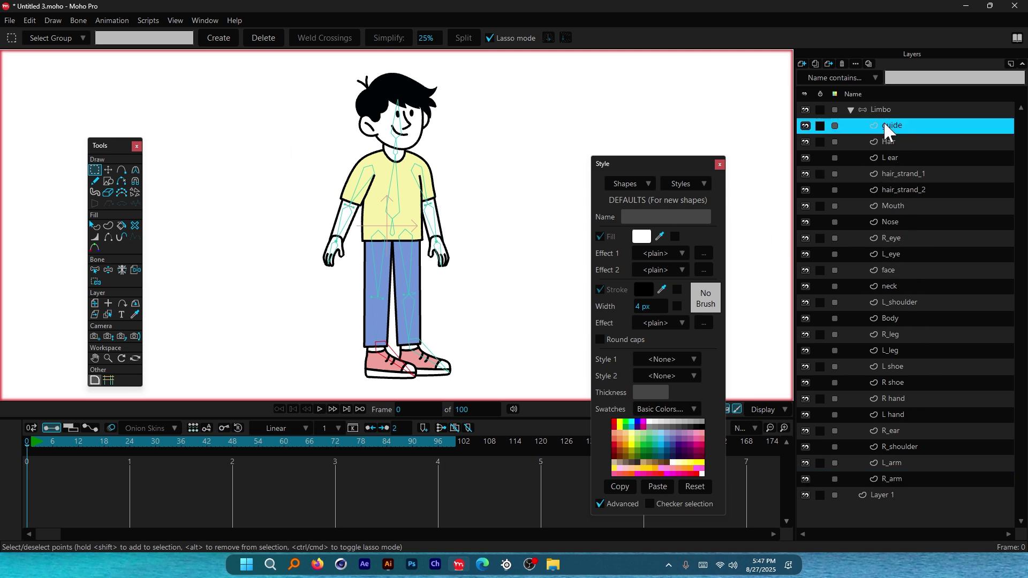
{"action": "left_click", "coordinate": [904, 477], "text": "shift"}
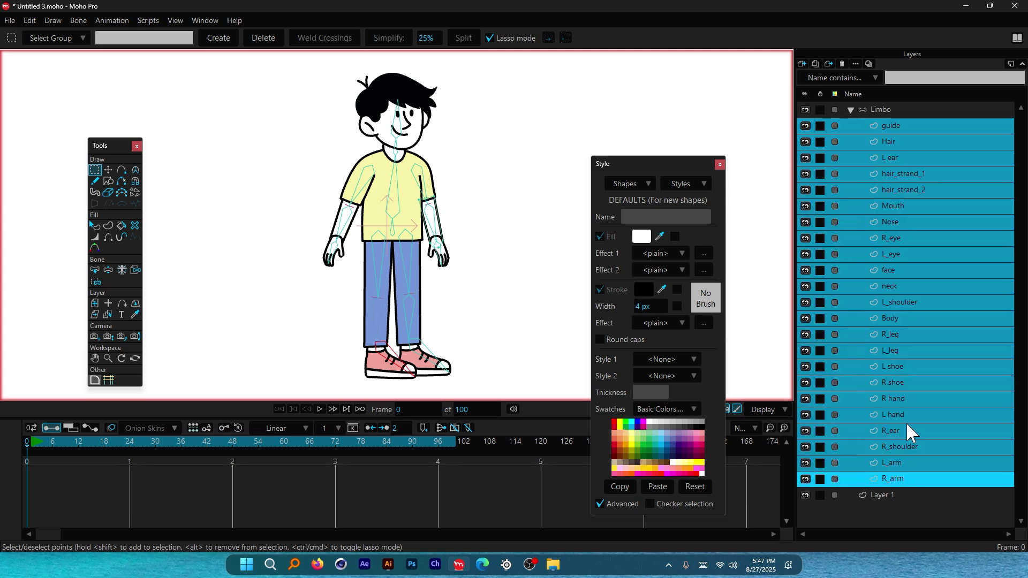
{"action": "double_click", "coordinate": [904, 477]}
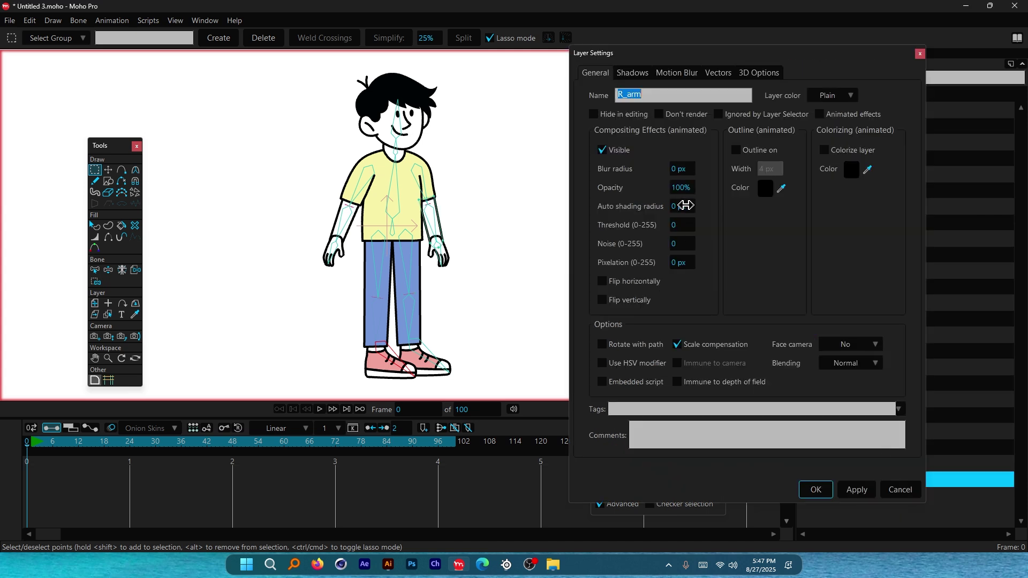
{"action": "left_click_drag", "start_coordinate": [681, 191], "coordinate": [610, 214]}
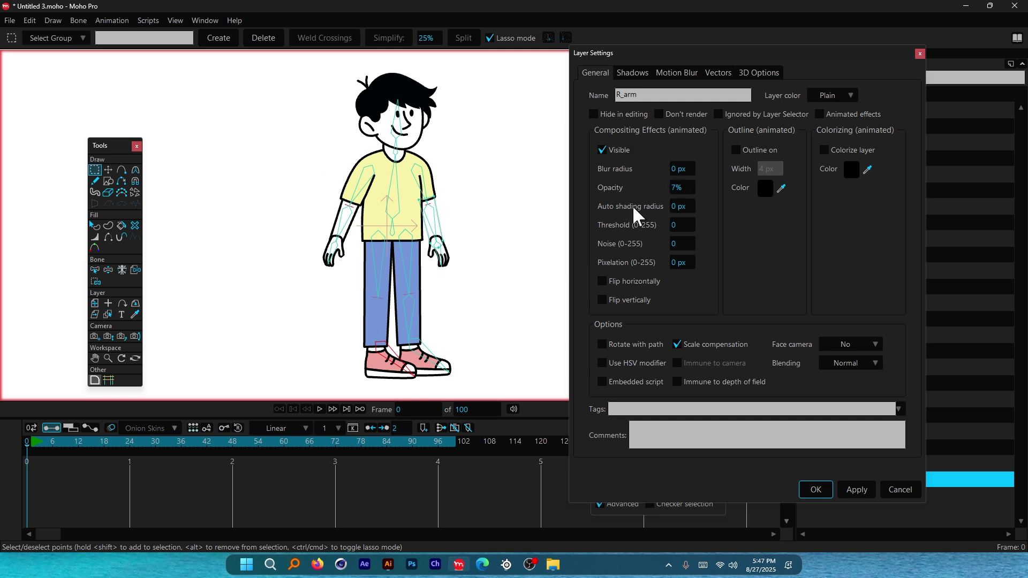
{"action": "left_click_drag", "start_coordinate": [680, 186], "coordinate": [982, 198]}
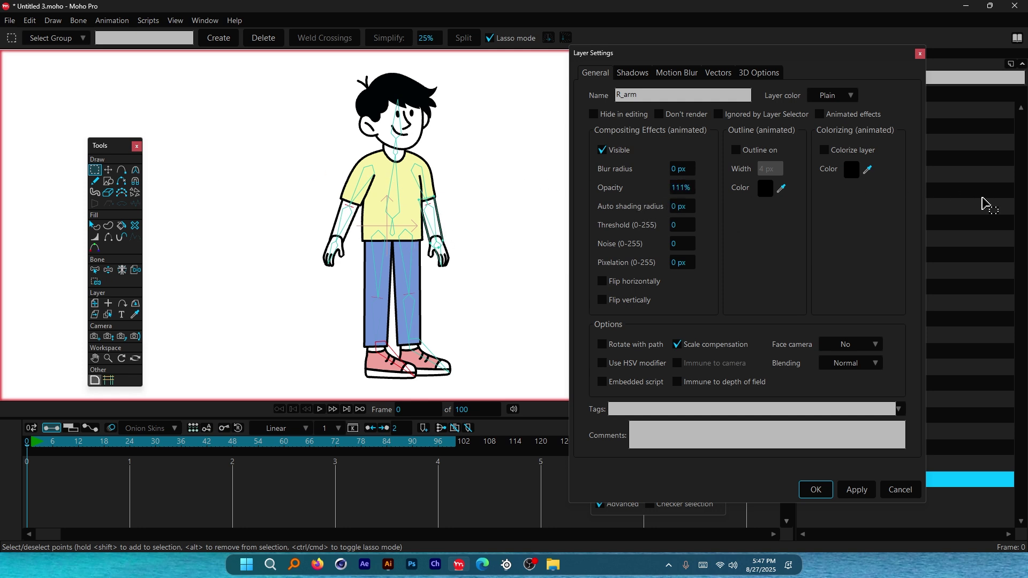
{"action": "left_click", "coordinate": [682, 188]}
{"action": "key", "text": "Return"}
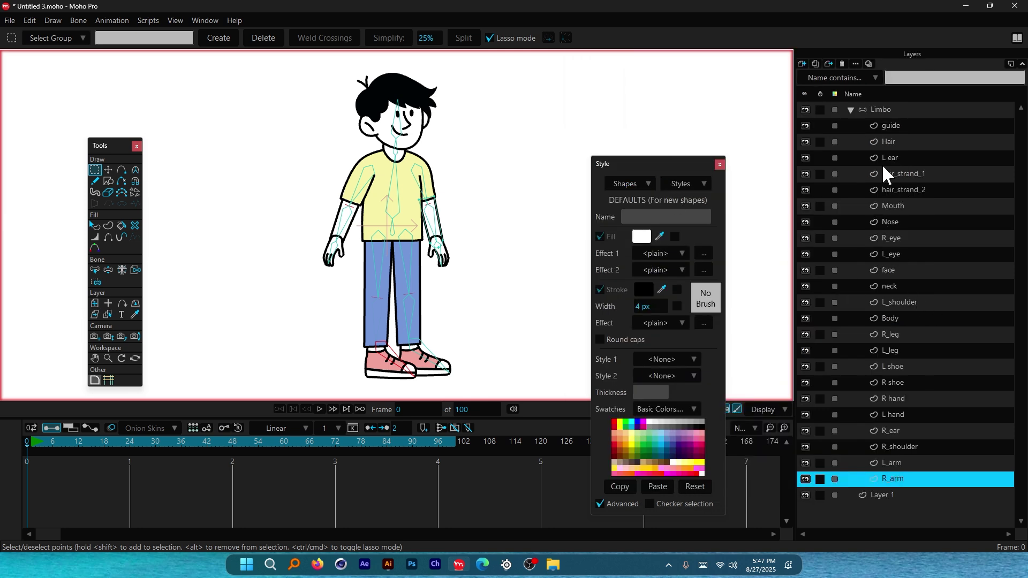
Step: Select all Limbo sublayers from guide to R_arm and set their shared layer opacity to 25%
{"action": "left_click", "coordinate": [897, 128]}
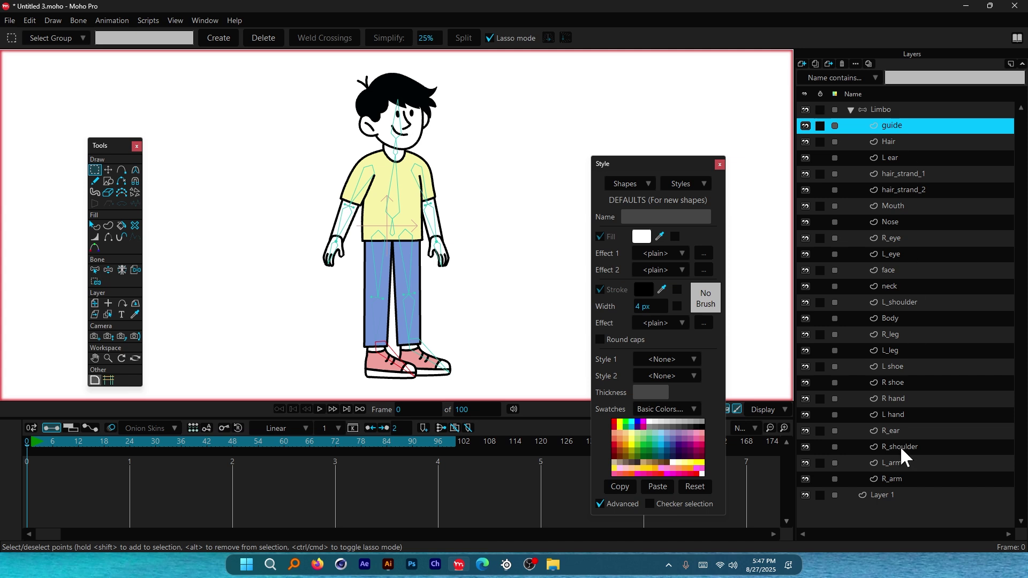
{"action": "left_click", "coordinate": [900, 478], "text": "shift"}
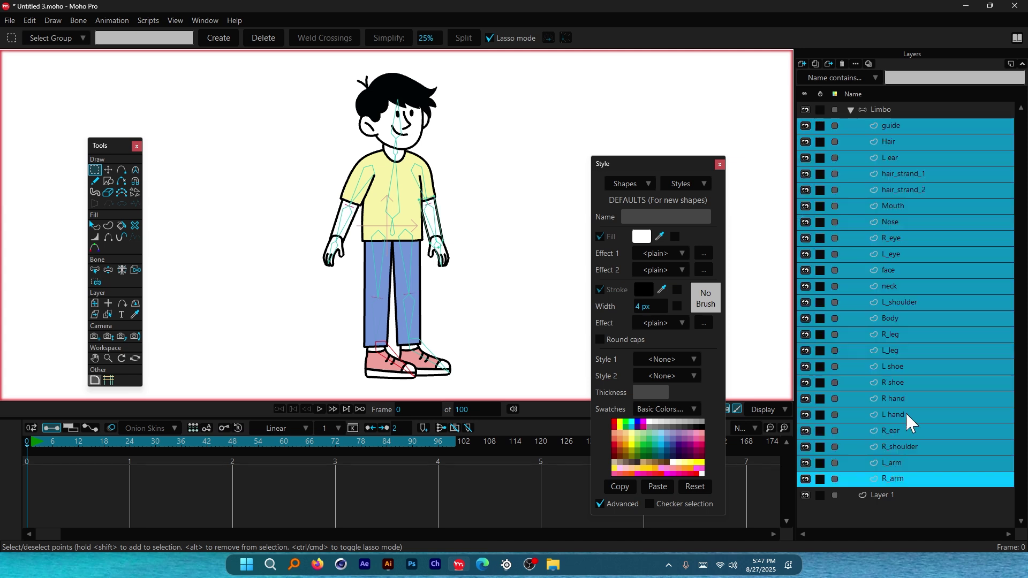
{"action": "left_click", "coordinate": [855, 63]}
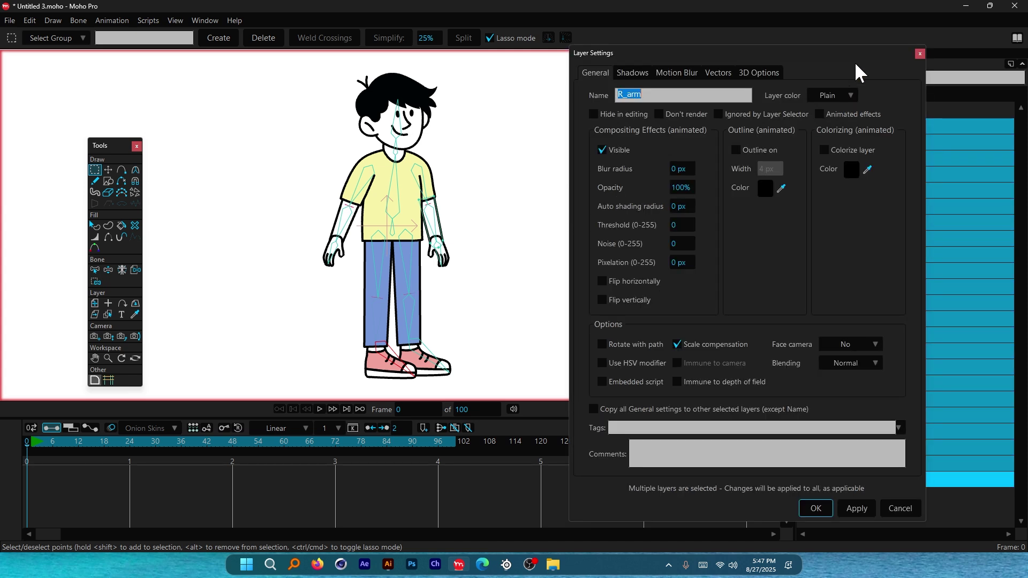
{"action": "left_click_drag", "start_coordinate": [679, 188], "coordinate": [645, 191]}
{"action": "left_click_drag", "start_coordinate": [419, 190], "coordinate": [741, 190]}
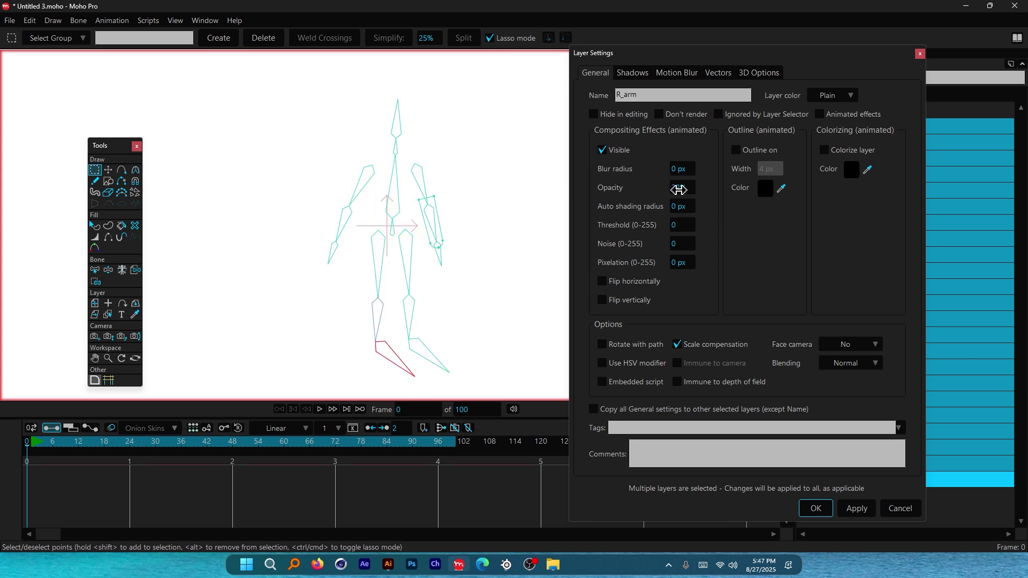
{"action": "left_click", "coordinate": [815, 507]}
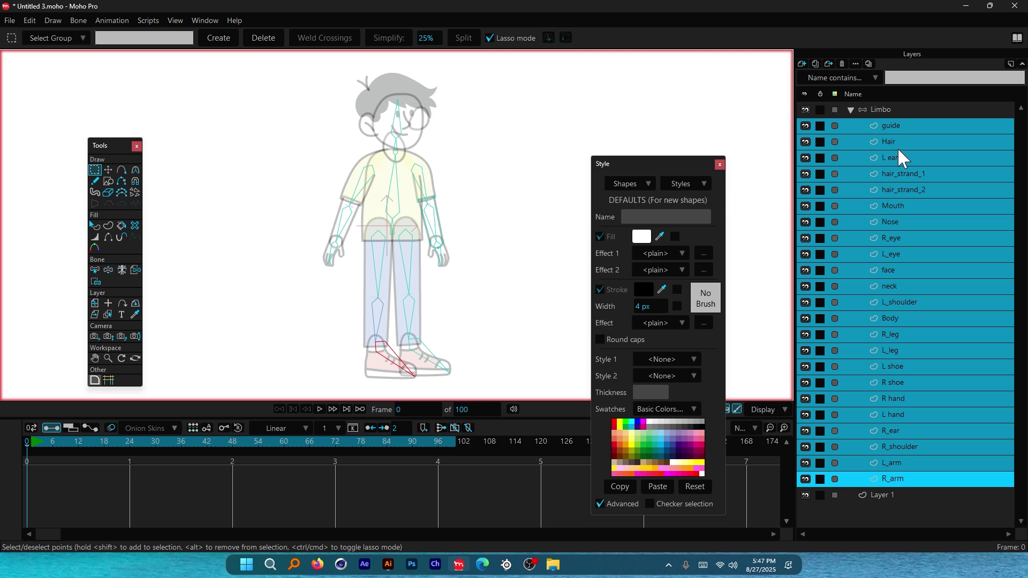
Step: Restore the opacity of all selected Limbo sublayers to 100%
{"action": "left_click", "coordinate": [856, 63]}
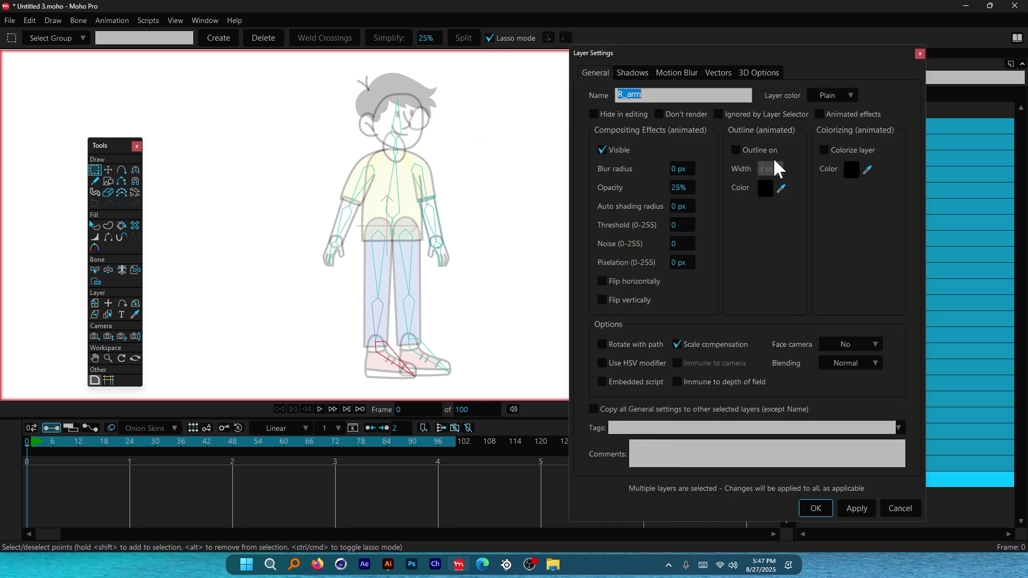
{"action": "left_click", "coordinate": [682, 190]}
{"action": "type", "text": "100"}
{"action": "key", "text": "Return"}
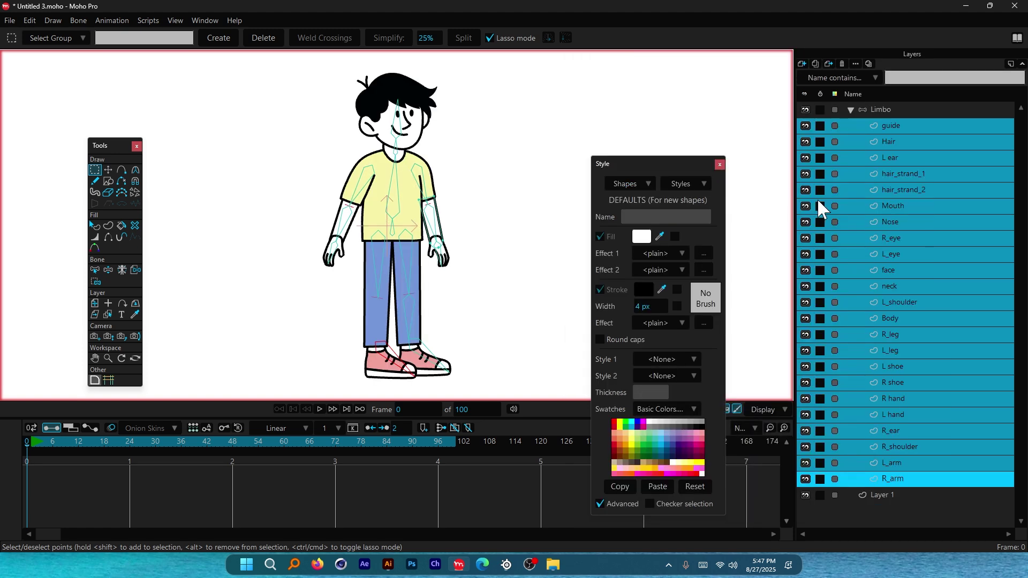
{"action": "left_click", "coordinate": [882, 189]}
{"action": "left_click", "coordinate": [899, 125]}
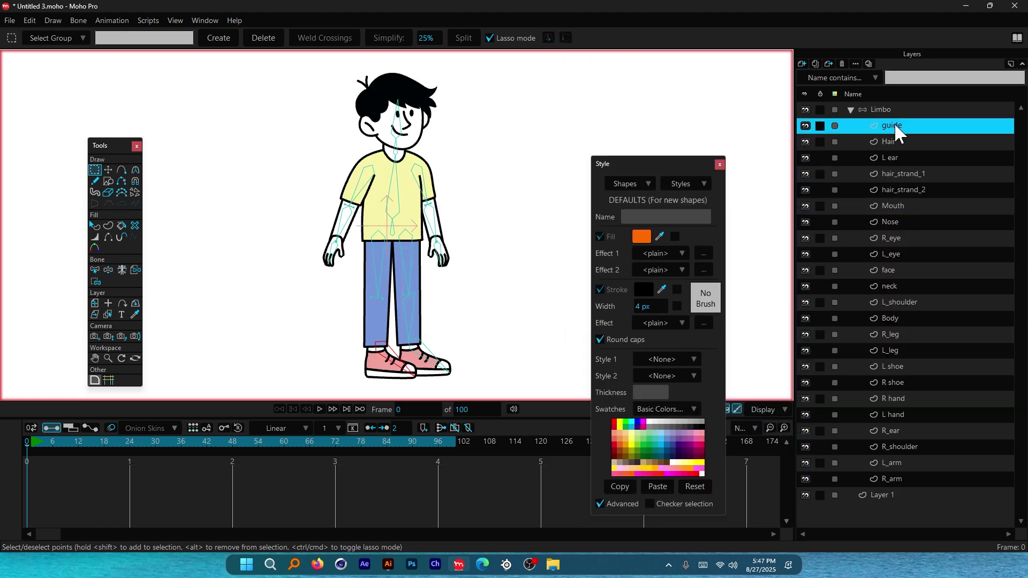
{"action": "double_click", "coordinate": [894, 125]}
{"action": "left_click_drag", "start_coordinate": [839, 64], "coordinate": [692, 59]}
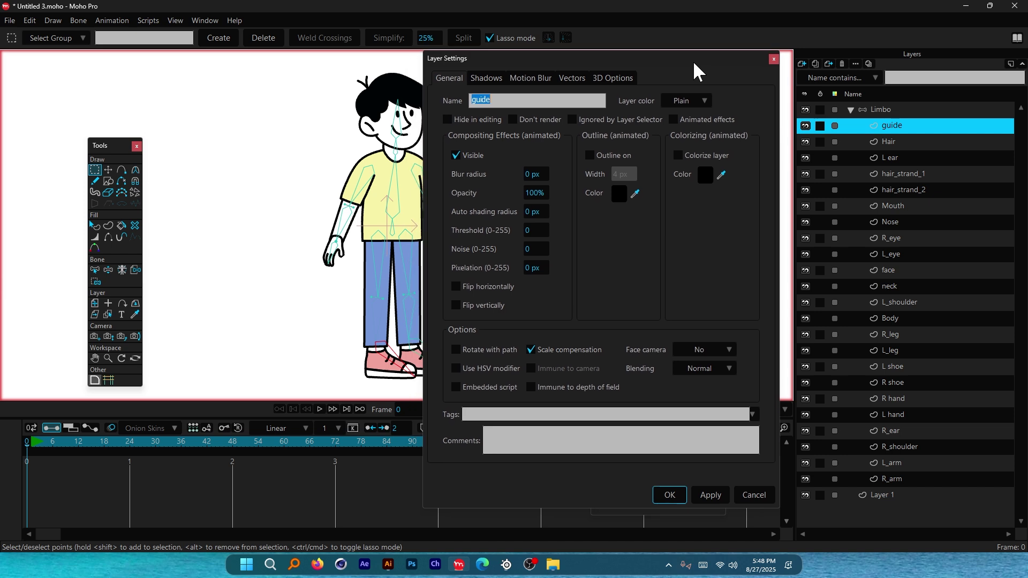
{"action": "left_click", "coordinate": [901, 478], "text": "shift"}
{"action": "left_click_drag", "start_coordinate": [574, 59], "coordinate": [799, 66]}
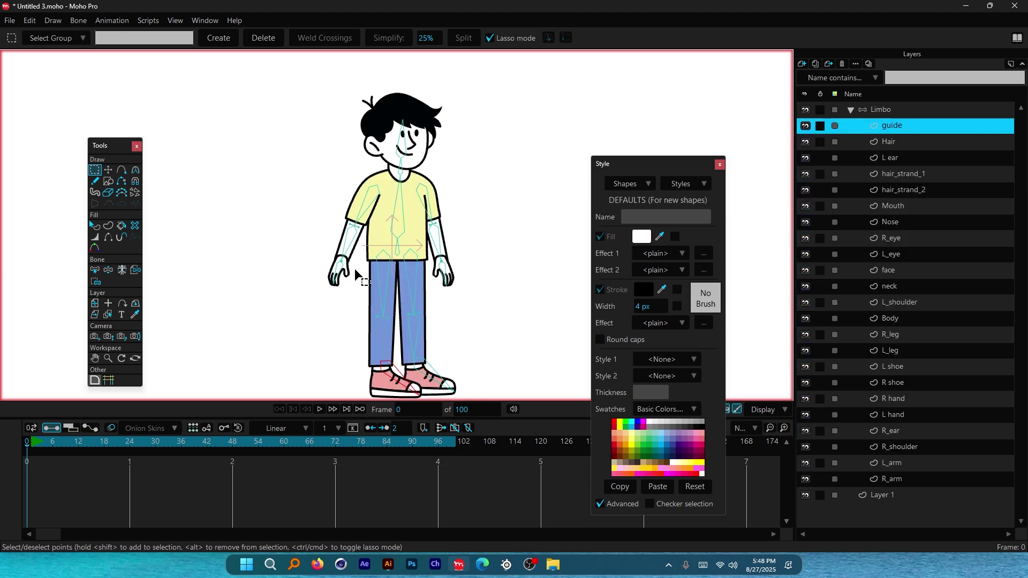
Step: Bind the face and Hair layers to the head bone with the Bind Layer tool
{"action": "scroll", "coordinate": [345, 201], "scroll_direction": "up", "scroll_amount": 2}
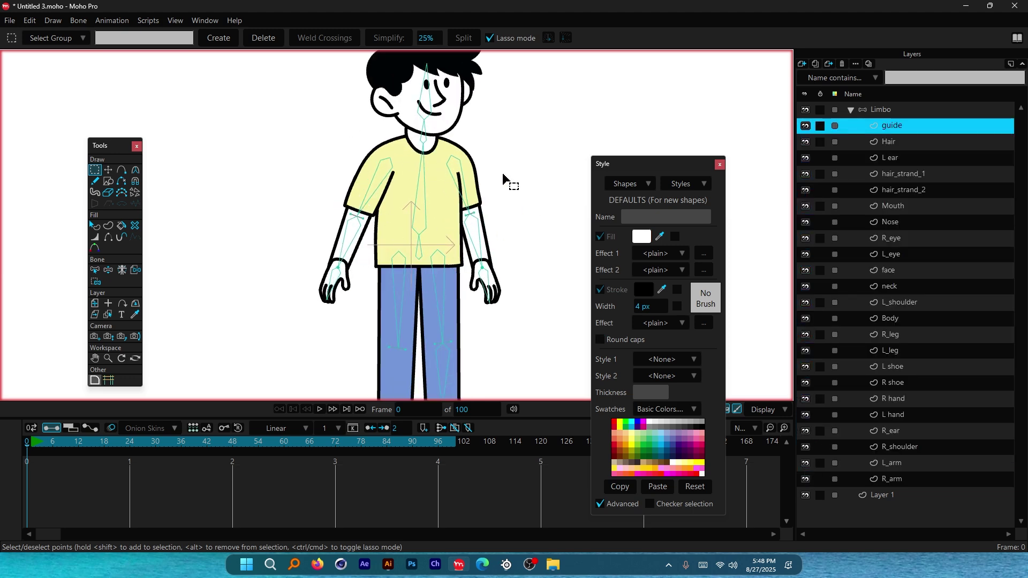
{"action": "scroll", "coordinate": [394, 96], "scroll_direction": "up", "scroll_amount": 4}
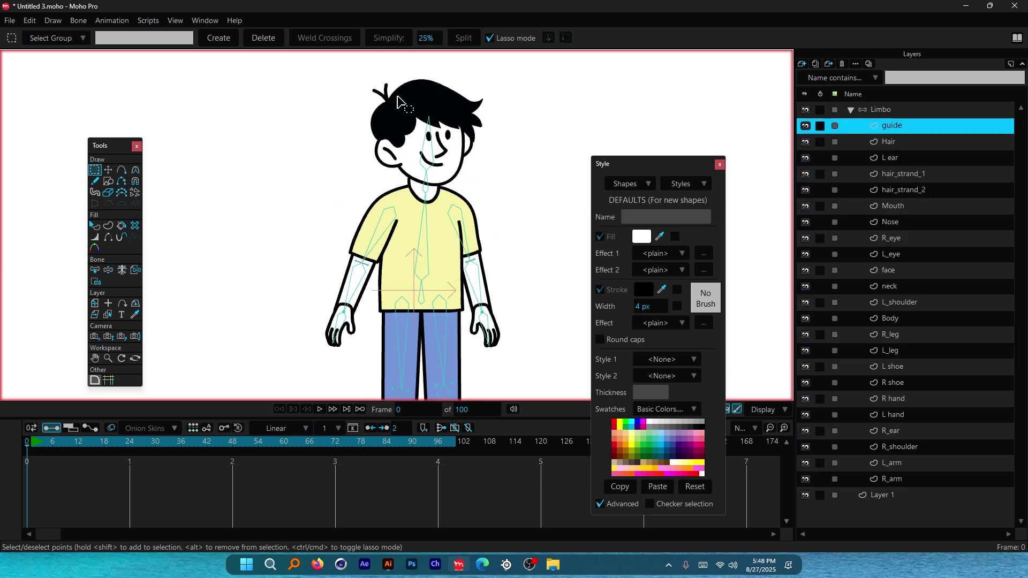
{"action": "scroll", "coordinate": [454, 102], "scroll_direction": "up", "scroll_amount": 3}
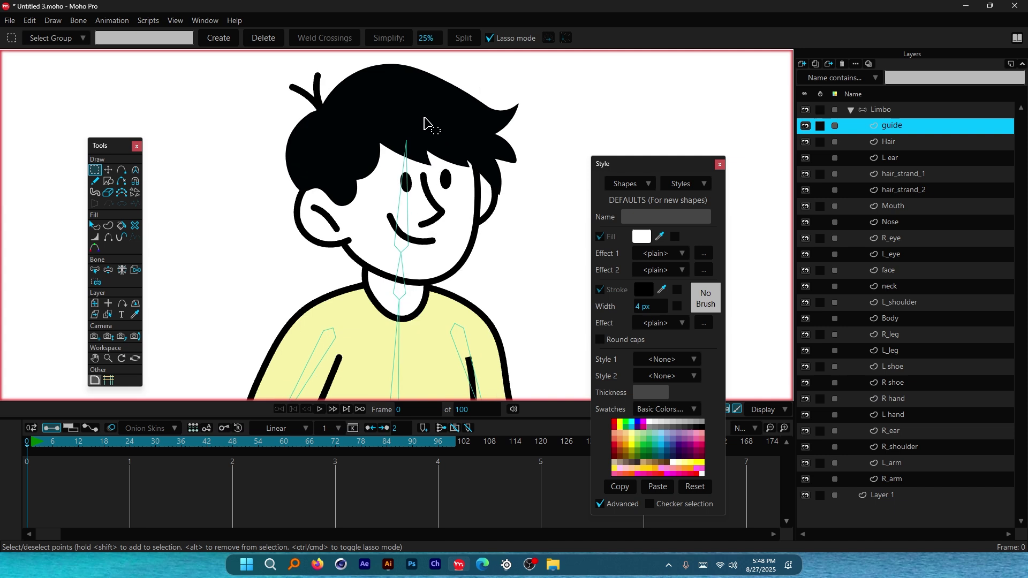
{"action": "left_click", "coordinate": [878, 110]}
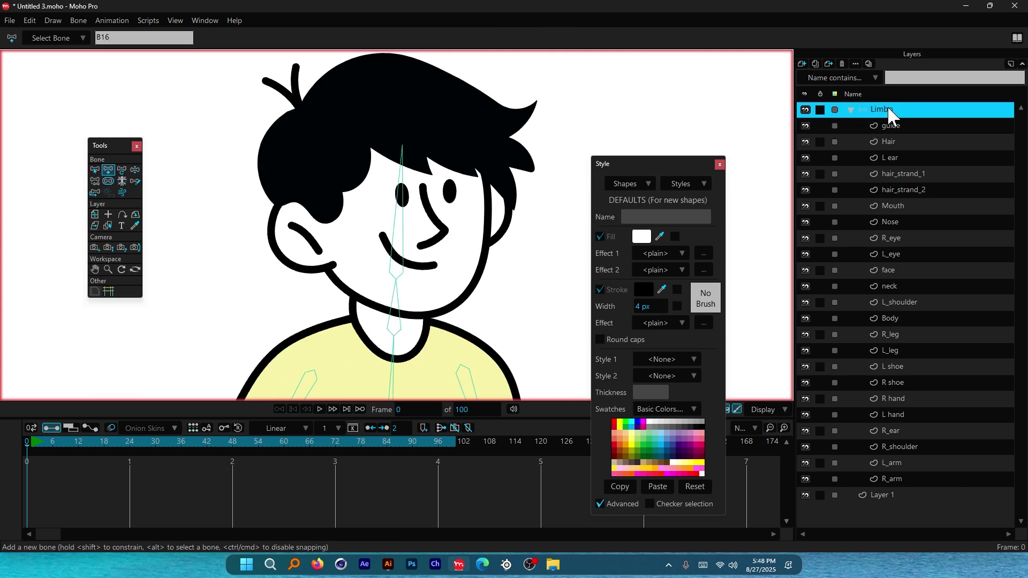
{"action": "left_click", "coordinate": [94, 170]}
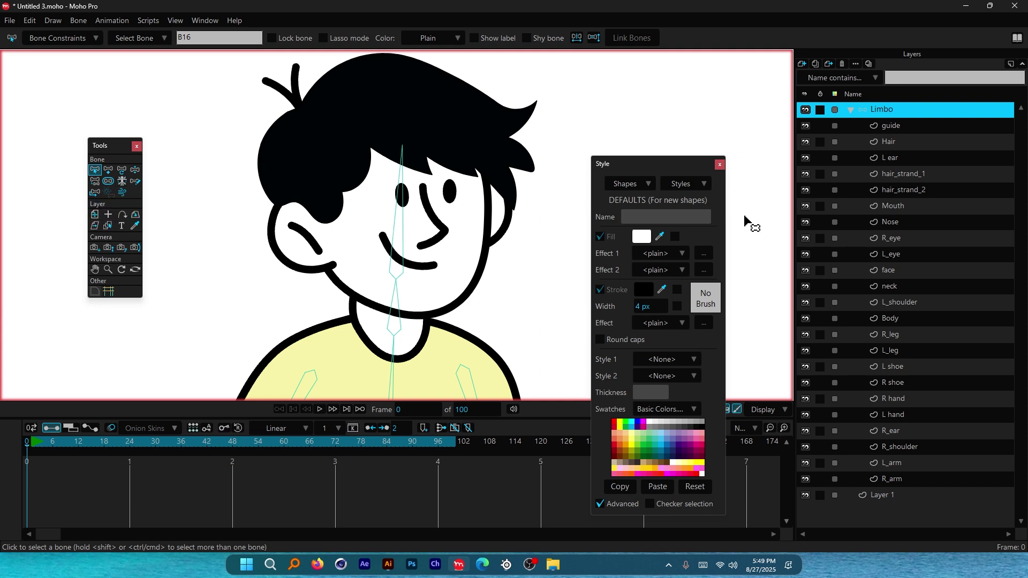
{"action": "right_click", "coordinate": [467, 250], "text": "alt"}
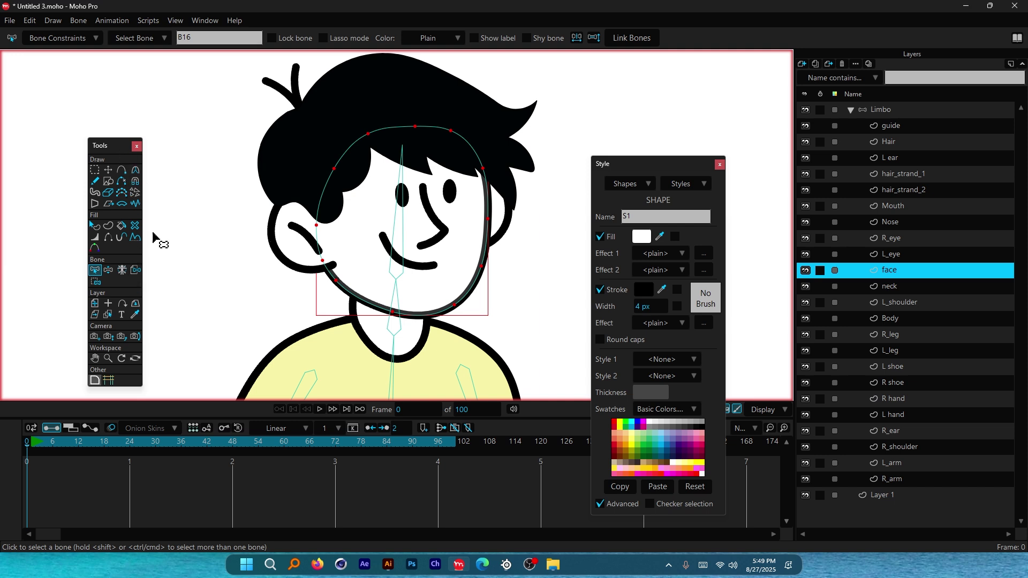
{"action": "left_click", "coordinate": [135, 269]}
{"action": "left_click", "coordinate": [399, 237]}
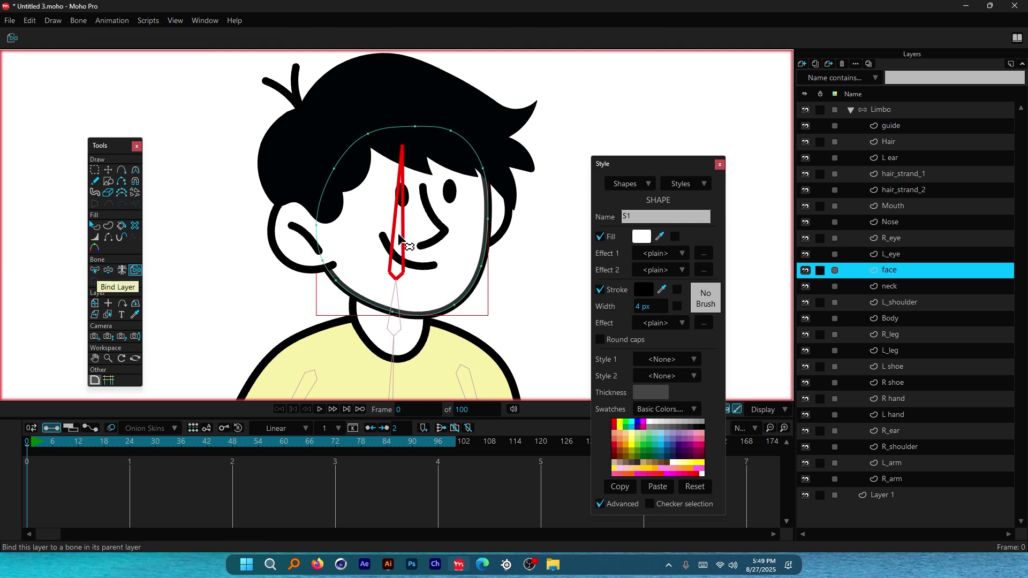
{"action": "left_click", "coordinate": [378, 107], "text": "ctrl+alt"}
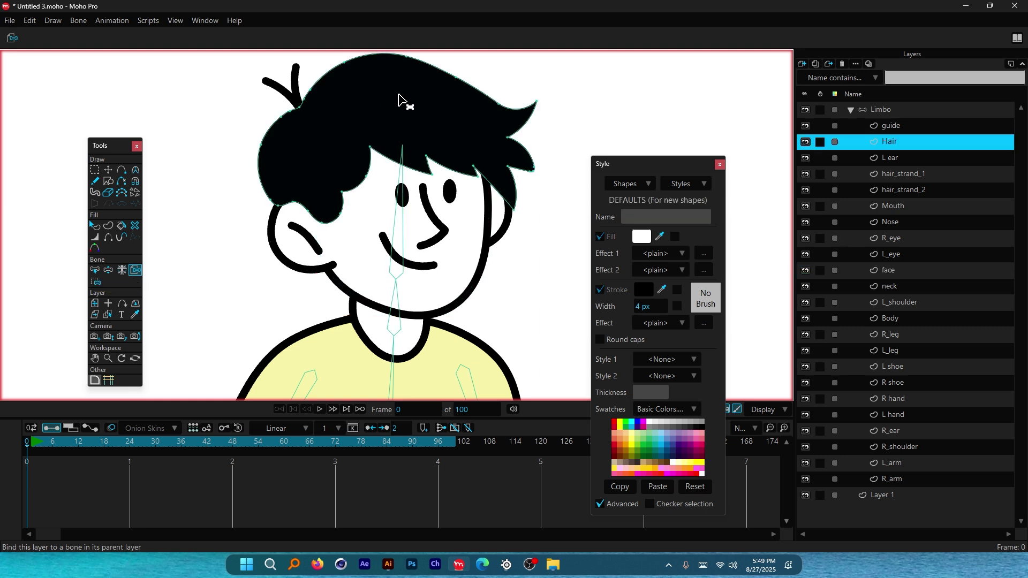
{"action": "left_click", "coordinate": [398, 237]}
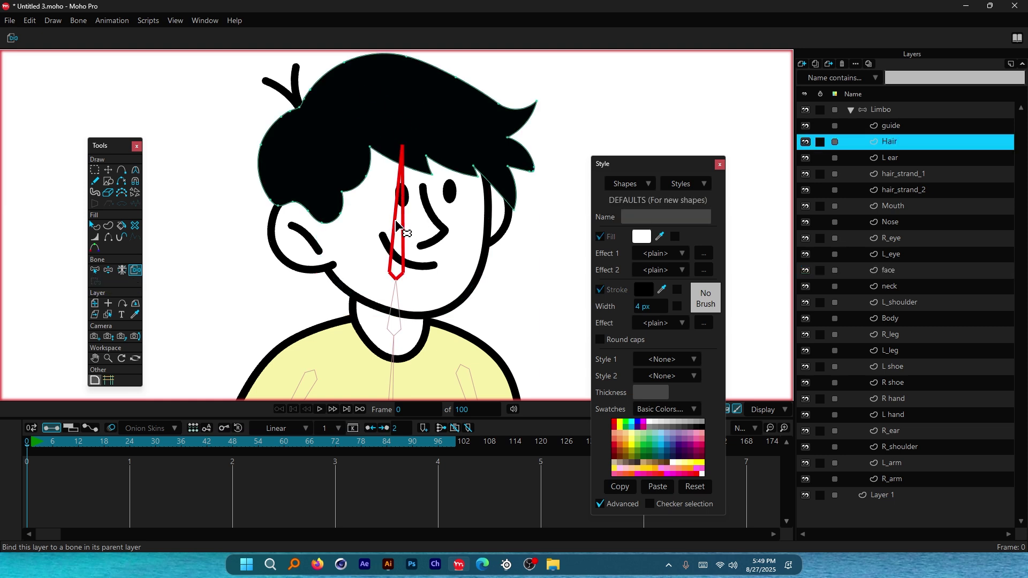
Step: Bind the R_eye and L_eye layers to the head bone
{"action": "scroll", "coordinate": [434, 206], "scroll_direction": "up", "scroll_amount": 1}
{"action": "scroll", "coordinate": [469, 242], "scroll_direction": "up", "scroll_amount": 2}
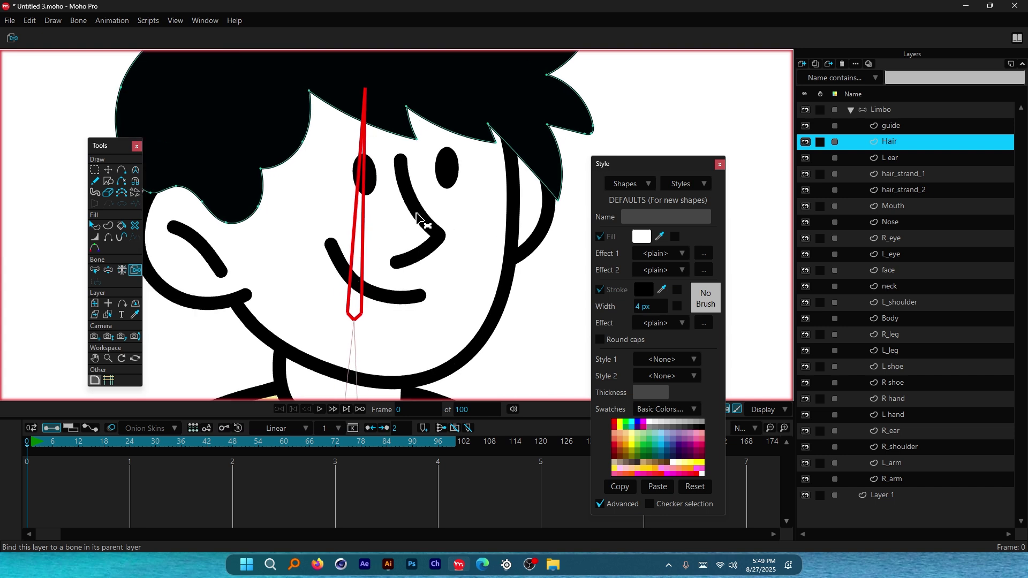
{"action": "left_click", "coordinate": [448, 182]}
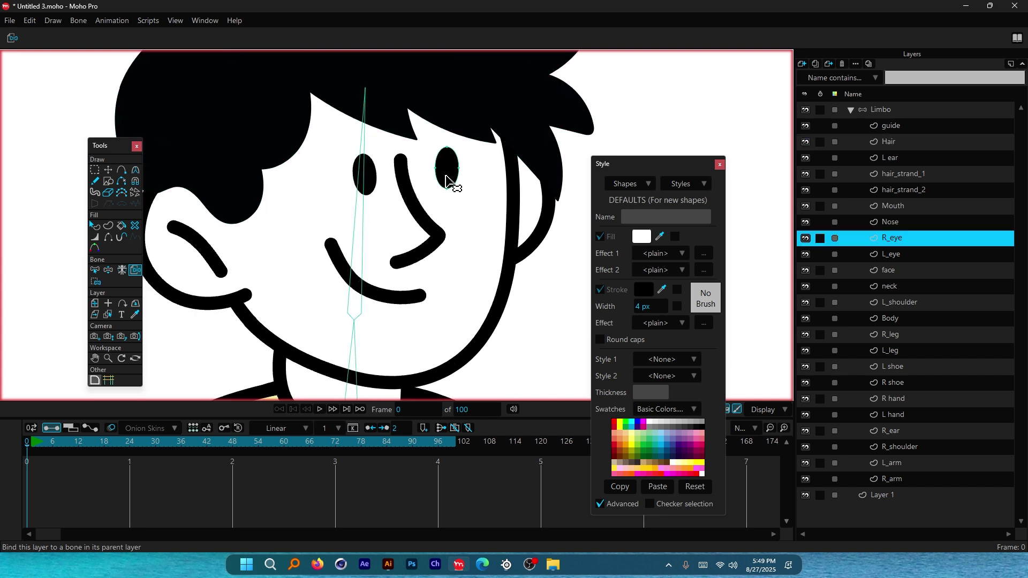
{"action": "left_click", "coordinate": [368, 226]}
{"action": "left_click", "coordinate": [373, 180]}
{"action": "left_click", "coordinate": [359, 216]}
Step: Bind the Nose and Mouth layers to the head bone
{"action": "left_click", "coordinate": [423, 222]}
{"action": "left_click", "coordinate": [360, 236]}
{"action": "scroll", "coordinate": [396, 170], "scroll_direction": "down", "scroll_amount": 1}
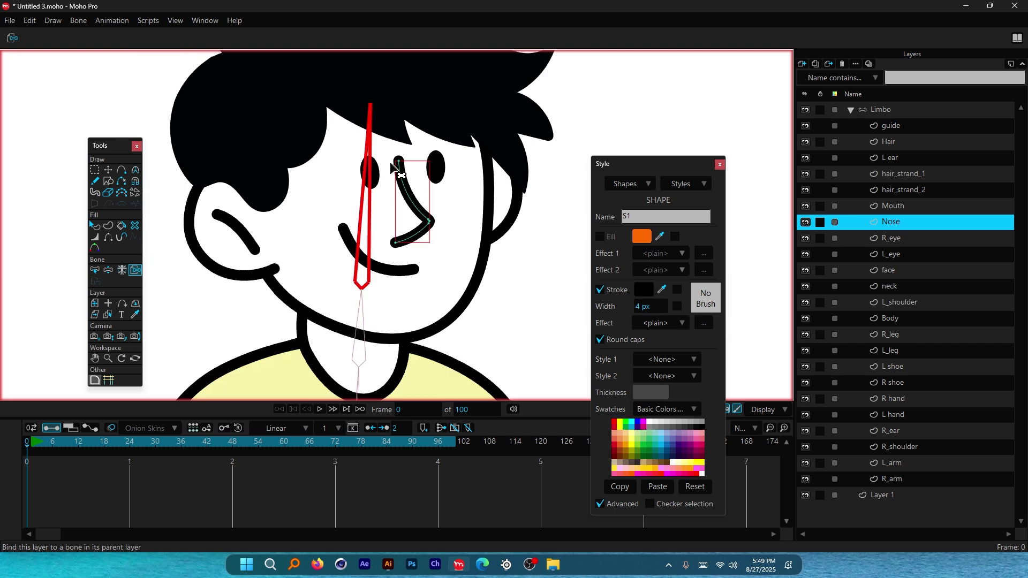
{"action": "left_click", "coordinate": [396, 274]}
{"action": "left_click", "coordinate": [365, 214]}
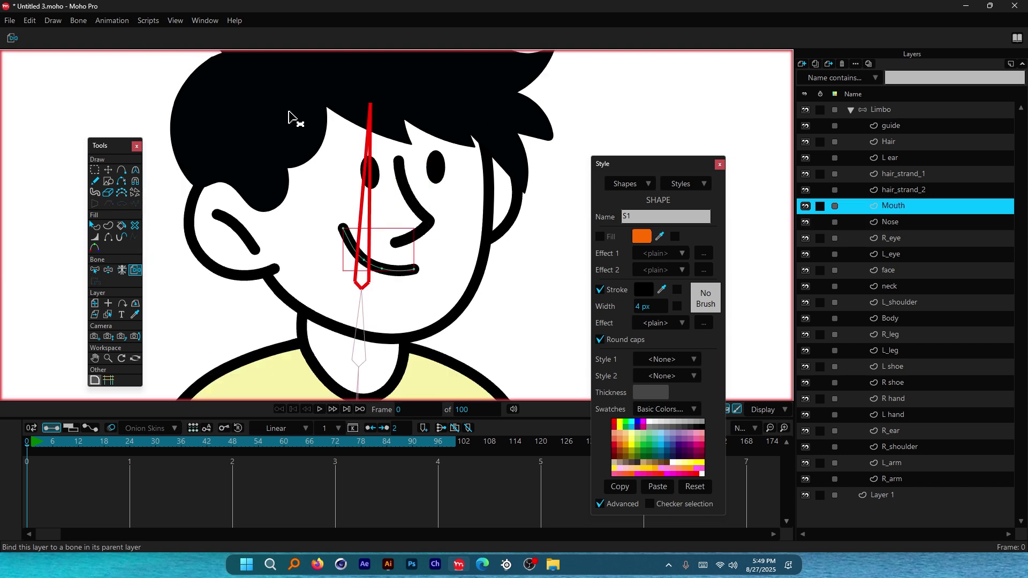
{"action": "scroll", "coordinate": [377, 201], "scroll_direction": "down", "scroll_amount": 1}
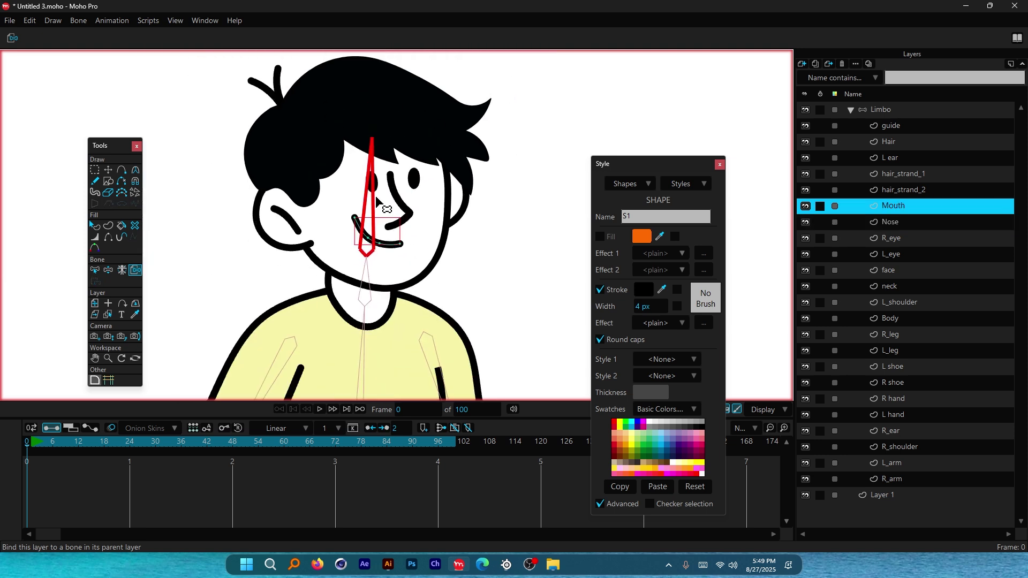
Step: Bind the L ear and R_ear layers to the head bone
{"action": "scroll", "coordinate": [364, 214], "scroll_direction": "up", "scroll_amount": 1}
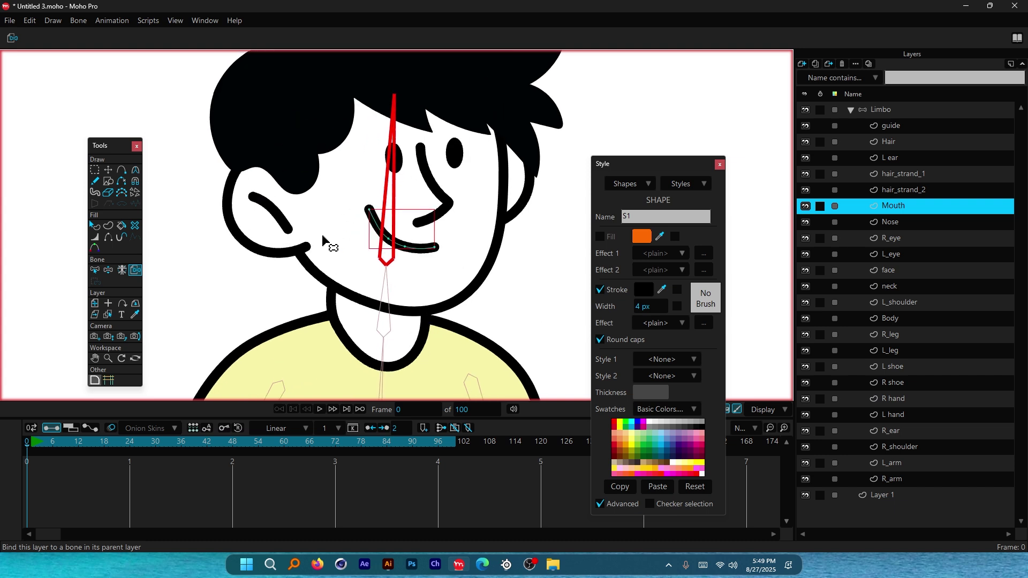
{"action": "left_click", "coordinate": [289, 229]}
{"action": "left_click", "coordinate": [388, 221]}
{"action": "left_click", "coordinate": [535, 217]}
{"action": "left_click", "coordinate": [400, 221]}
Step: Bind the hair_strand_1 and hair_strand_2 layers to the head bone
{"action": "scroll", "coordinate": [420, 243], "scroll_direction": "down", "scroll_amount": 1}
{"action": "scroll", "coordinate": [423, 245], "scroll_direction": "up", "scroll_amount": 1}
{"action": "left_click", "coordinate": [440, 201]}
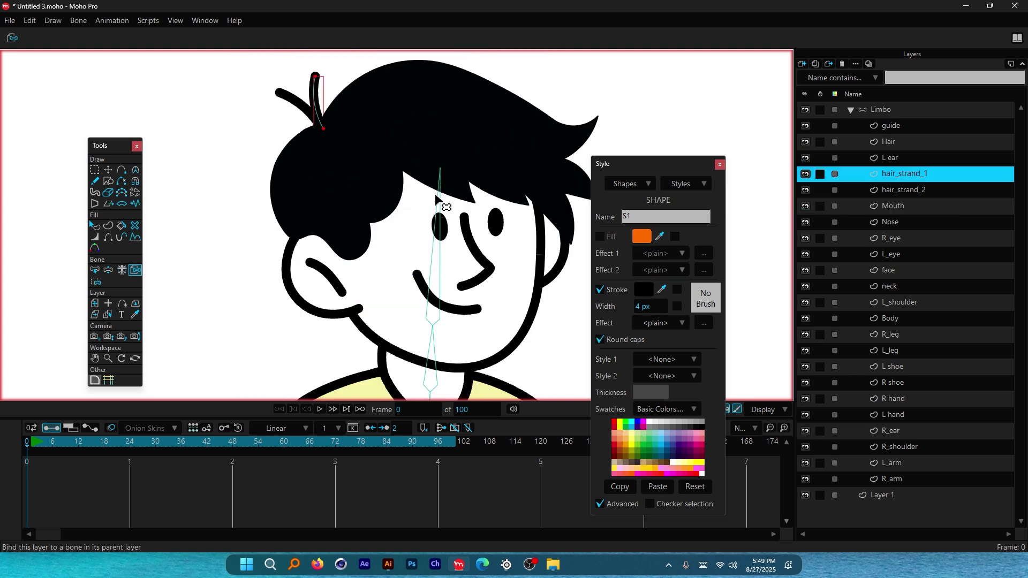
{"action": "left_click", "coordinate": [431, 249]}
{"action": "left_click", "coordinate": [297, 105]}
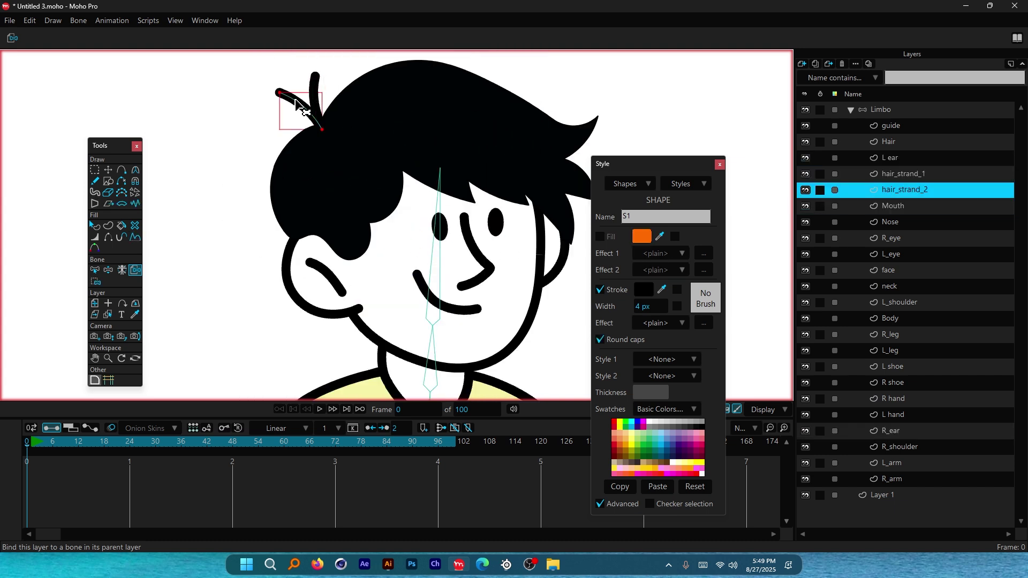
{"action": "left_click", "coordinate": [438, 265]}
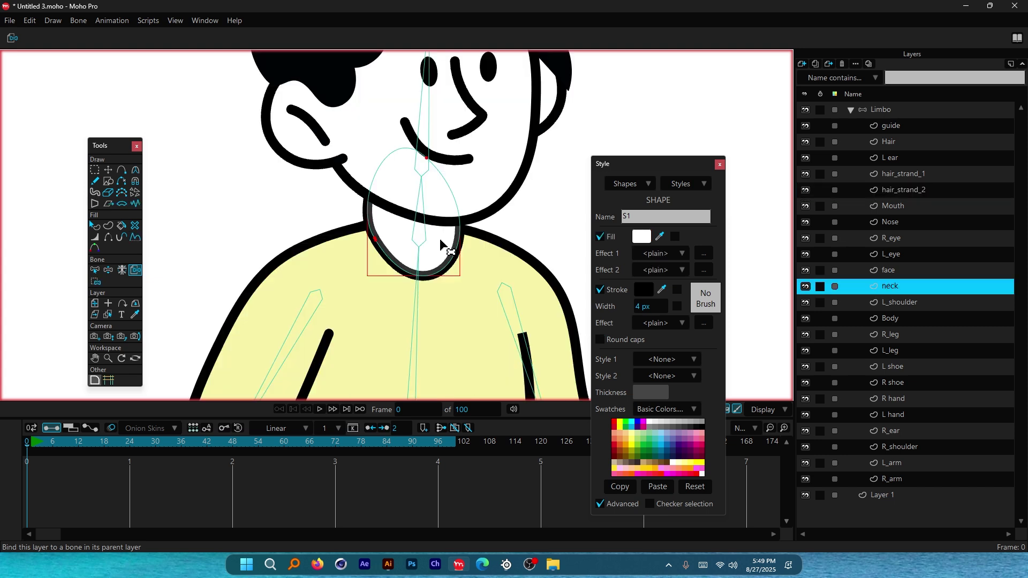
Step: Bind the neck layer to the short neck bone between the head and body bones
{"action": "scroll", "coordinate": [440, 241], "scroll_direction": "up", "scroll_amount": 2}
{"action": "key", "text": "Return"}
{"action": "left_click", "coordinate": [410, 246]}
{"action": "scroll", "coordinate": [412, 224], "scroll_direction": "down", "scroll_amount": 2}
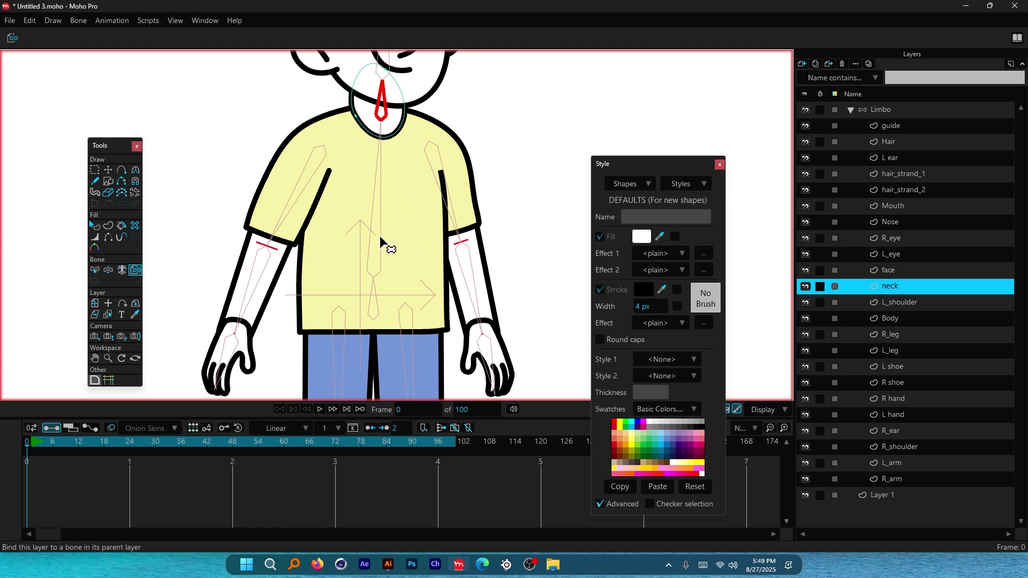
{"action": "scroll", "coordinate": [287, 321], "scroll_direction": "down", "scroll_amount": 2}
Step: Bind the L hand and R hand layers each to the hand bone inside it
{"action": "scroll", "coordinate": [360, 214], "scroll_direction": "up", "scroll_amount": 8}
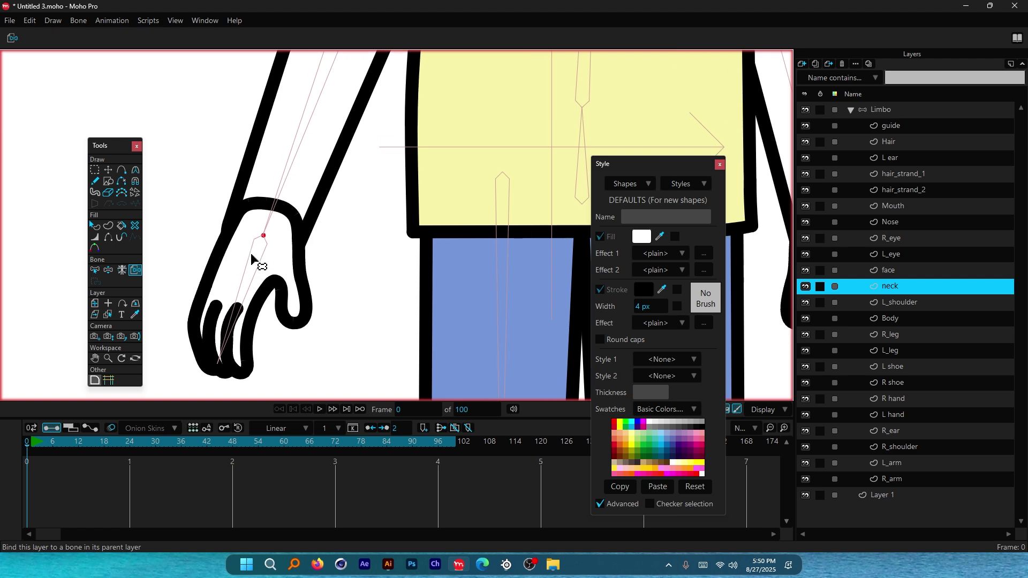
{"action": "scroll", "coordinate": [274, 281], "scroll_direction": "down", "scroll_amount": 5}
{"action": "scroll", "coordinate": [271, 276], "scroll_direction": "down", "scroll_amount": 2}
{"action": "scroll", "coordinate": [272, 277], "scroll_direction": "up", "scroll_amount": 8}
{"action": "right_click", "coordinate": [267, 257], "text": "alt"}
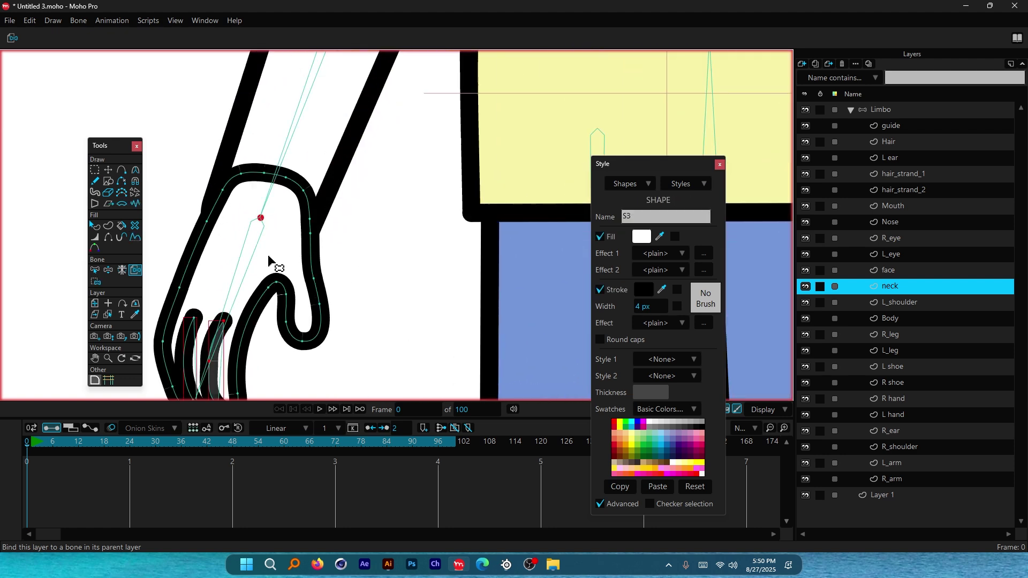
{"action": "scroll", "coordinate": [249, 253], "scroll_direction": "down", "scroll_amount": 7}
{"action": "scroll", "coordinate": [443, 256], "scroll_direction": "up", "scroll_amount": 5}
{"action": "right_click", "coordinate": [452, 250], "text": "alt"}
Step: Bind the R shoe and L shoe layers each to the foot bone of its own leg
{"action": "scroll", "coordinate": [452, 250], "scroll_direction": "down", "scroll_amount": 6}
{"action": "scroll", "coordinate": [372, 294], "scroll_direction": "up", "scroll_amount": 5}
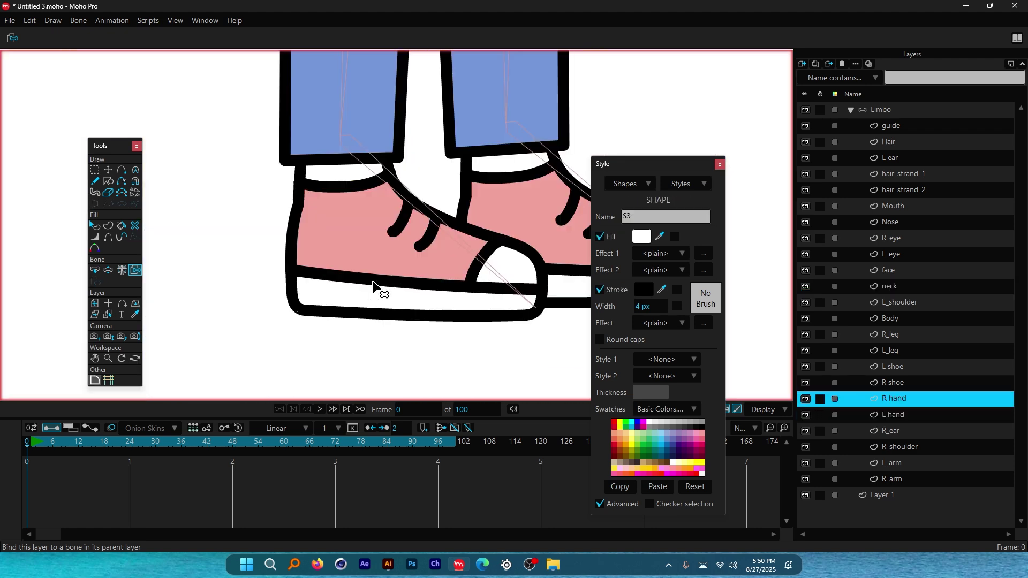
{"action": "right_click", "coordinate": [375, 227], "text": "alt"}
{"action": "left_click", "coordinate": [395, 185]}
{"action": "scroll", "coordinate": [330, 215], "scroll_direction": "down", "scroll_amount": 4}
{"action": "scroll", "coordinate": [500, 200], "scroll_direction": "up", "scroll_amount": 3}
{"action": "left_click", "coordinate": [412, 201], "text": "ctrl+alt"}
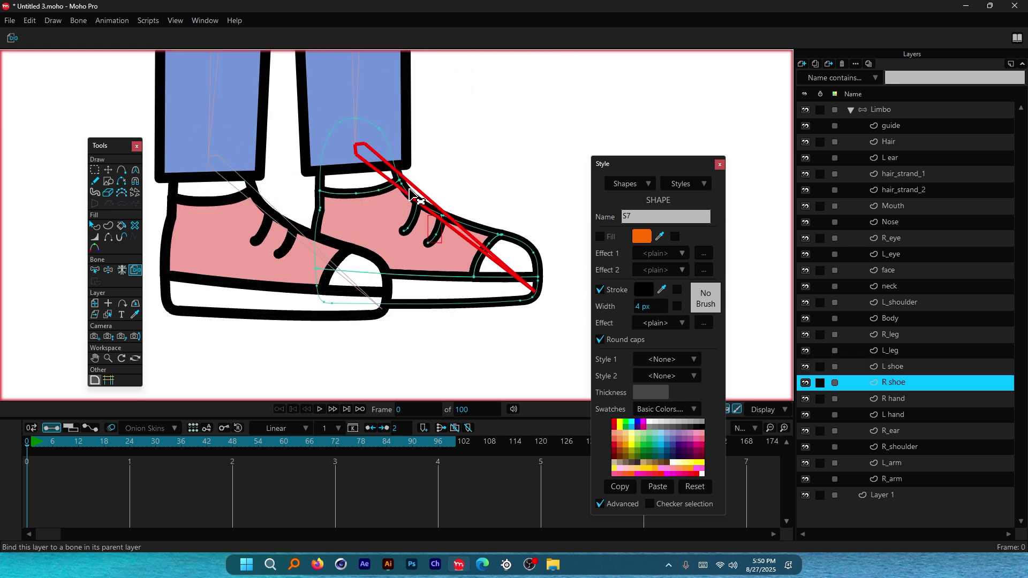
{"action": "scroll", "coordinate": [403, 347], "scroll_direction": "down", "scroll_amount": 3}
{"action": "scroll", "coordinate": [403, 347], "scroll_direction": "up", "scroll_amount": 3}
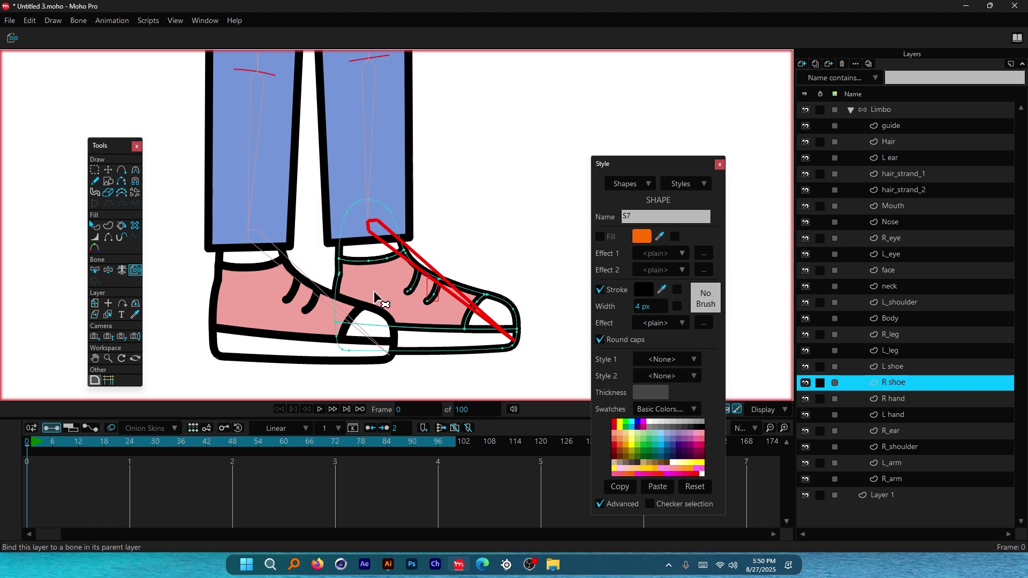
{"action": "scroll", "coordinate": [266, 303], "scroll_direction": "down", "scroll_amount": 3}
{"action": "scroll", "coordinate": [251, 235], "scroll_direction": "up", "scroll_amount": 4}
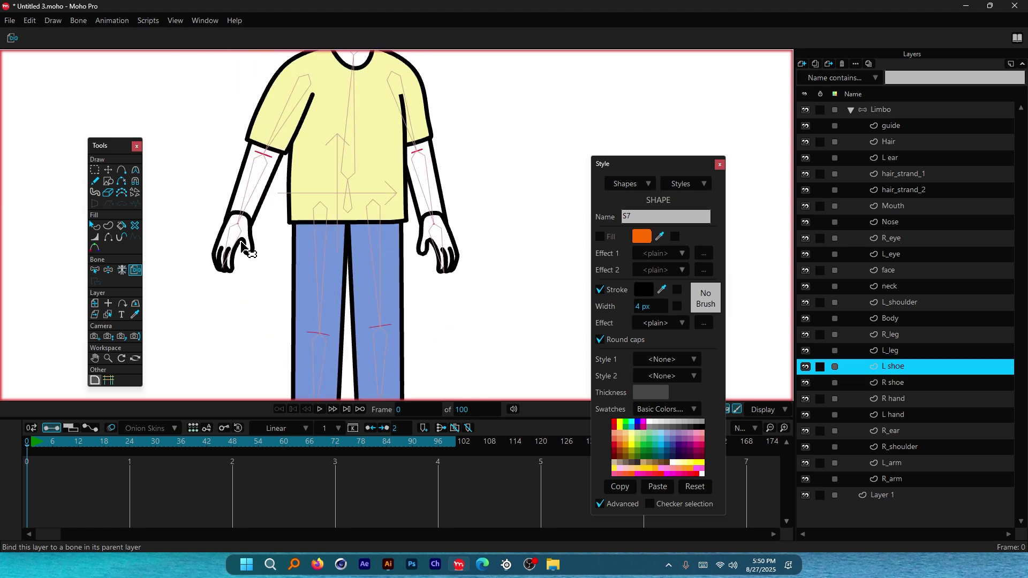
Step: Check which bones the L hand and R hand layers are bound to
{"action": "left_click", "coordinate": [249, 230], "text": "ctrl+alt"}
{"action": "left_click", "coordinate": [468, 241], "text": "ctrl+alt"}
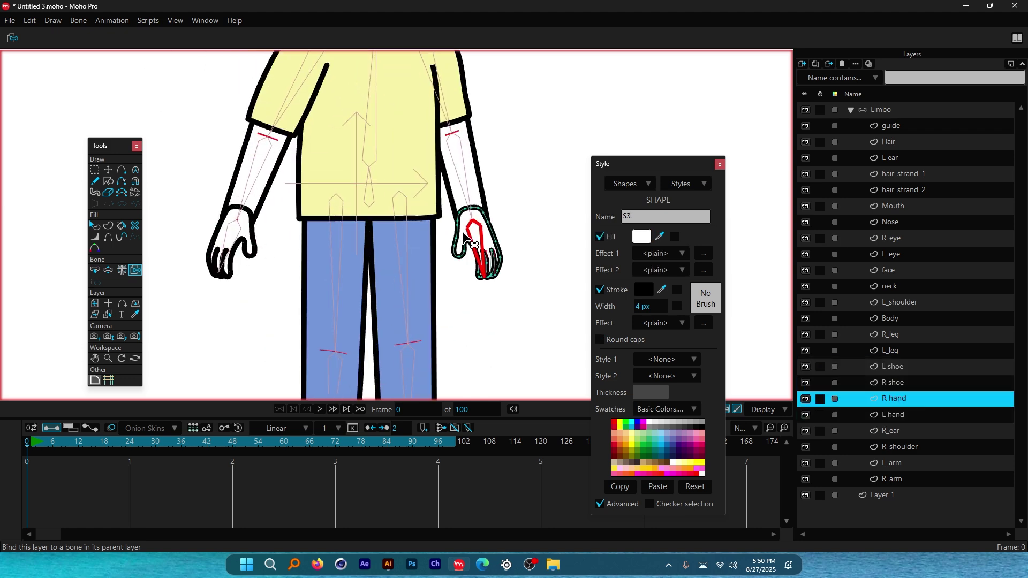
{"action": "scroll", "coordinate": [468, 300], "scroll_direction": "down", "scroll_amount": 3}
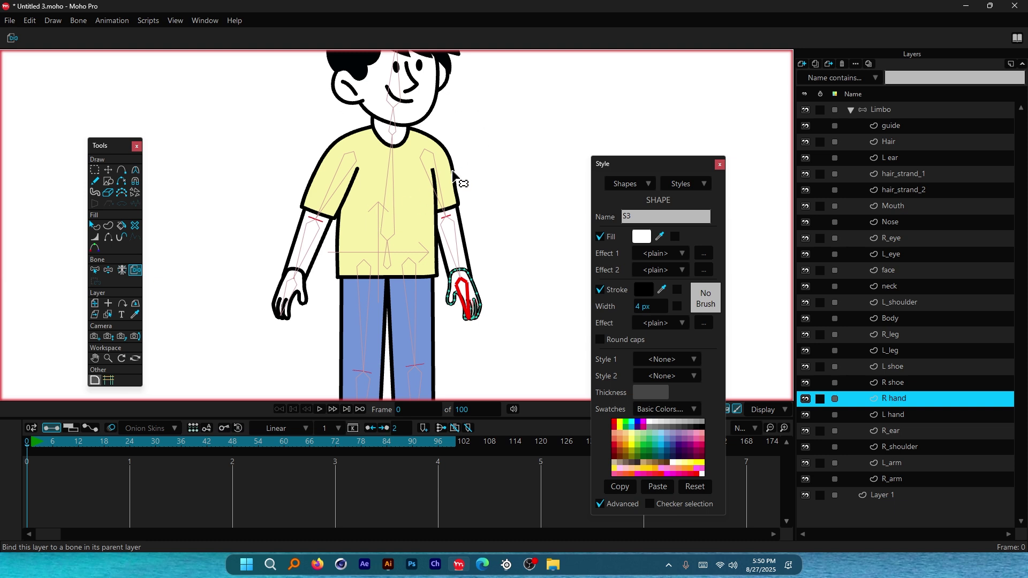
{"action": "scroll", "coordinate": [397, 158], "scroll_direction": "down", "scroll_amount": 3}
Step: Select all bones of the Limbo skeleton and set their bone strength to 0
{"action": "left_click", "coordinate": [878, 109]}
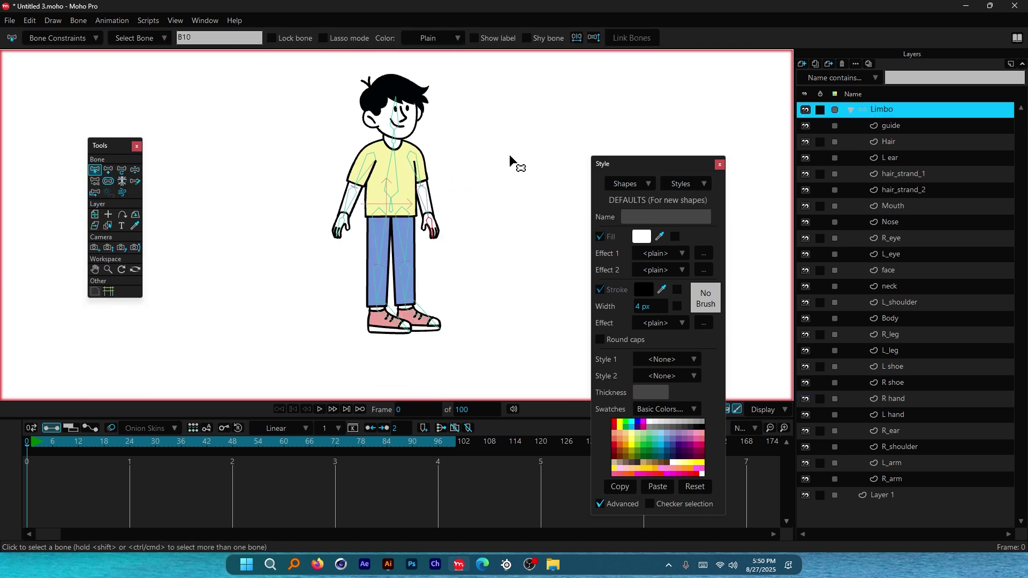
{"action": "left_click", "coordinate": [95, 170]}
{"action": "scroll", "coordinate": [393, 169], "scroll_direction": "up", "scroll_amount": 2}
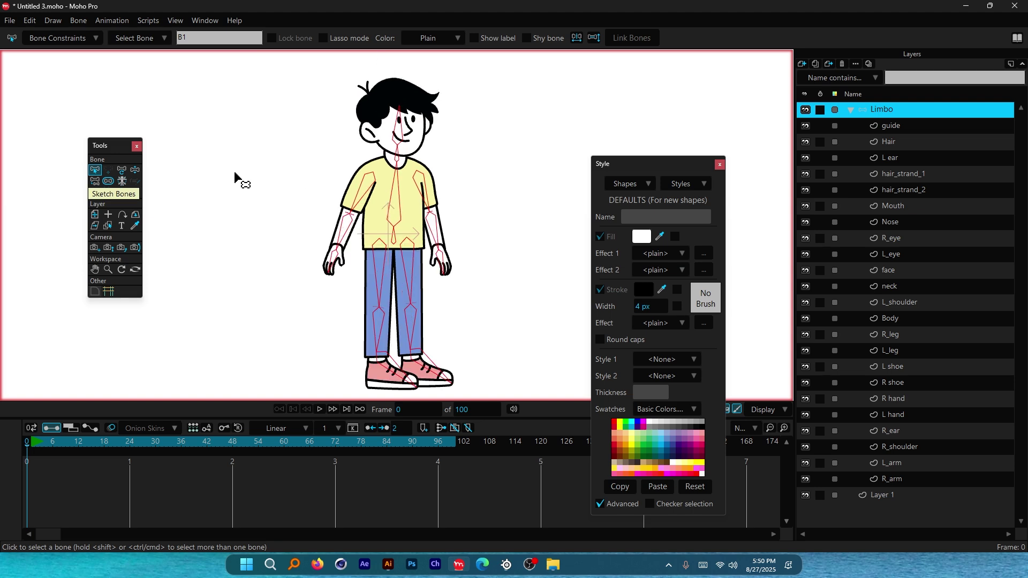
{"action": "left_click", "coordinate": [110, 183]}
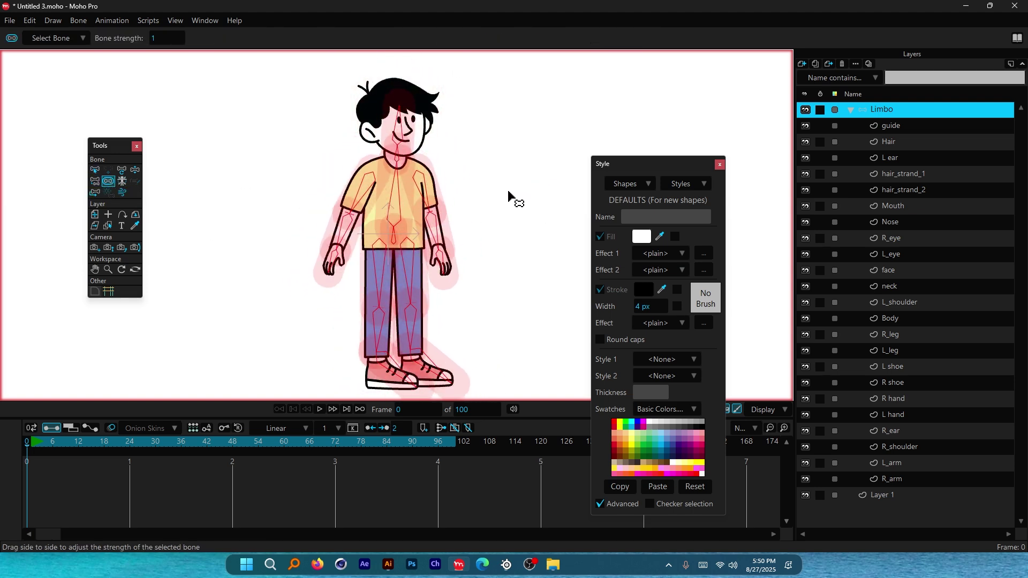
{"action": "scroll", "coordinate": [503, 198], "scroll_direction": "up", "scroll_amount": 2}
{"action": "scroll", "coordinate": [402, 222], "scroll_direction": "down", "scroll_amount": 2}
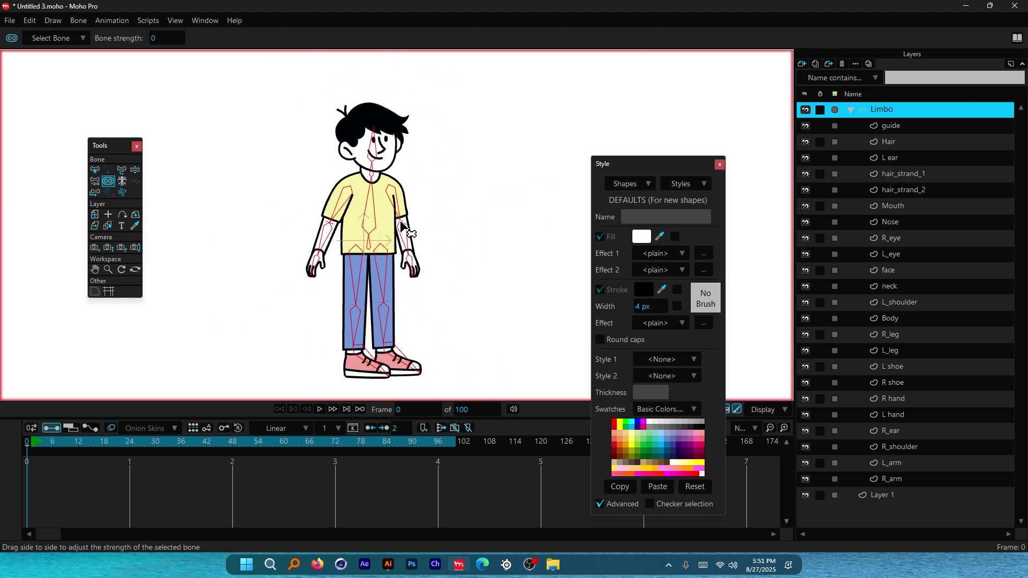
{"action": "scroll", "coordinate": [390, 293], "scroll_direction": "down", "scroll_amount": 1}
{"action": "scroll", "coordinate": [390, 294], "scroll_direction": "up", "scroll_amount": 2}
{"action": "scroll", "coordinate": [397, 133], "scroll_direction": "down", "scroll_amount": 1}
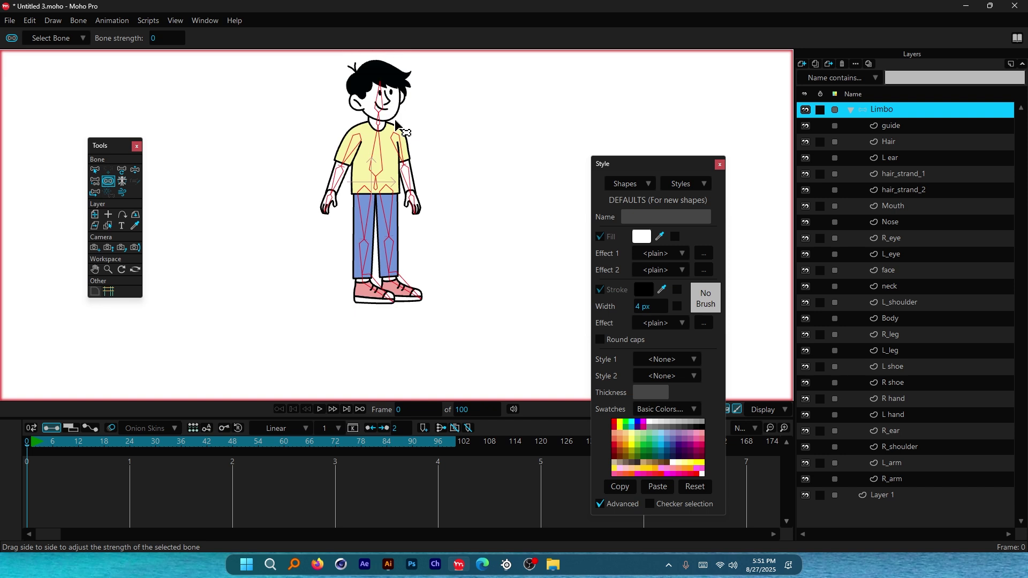
Step: Test the rig at frame 18 by rotating the hand bones and the left forearm bone, and undo the rotation
{"action": "scroll", "coordinate": [396, 126], "scroll_direction": "up", "scroll_amount": 2}
{"action": "left_click", "coordinate": [104, 441]}
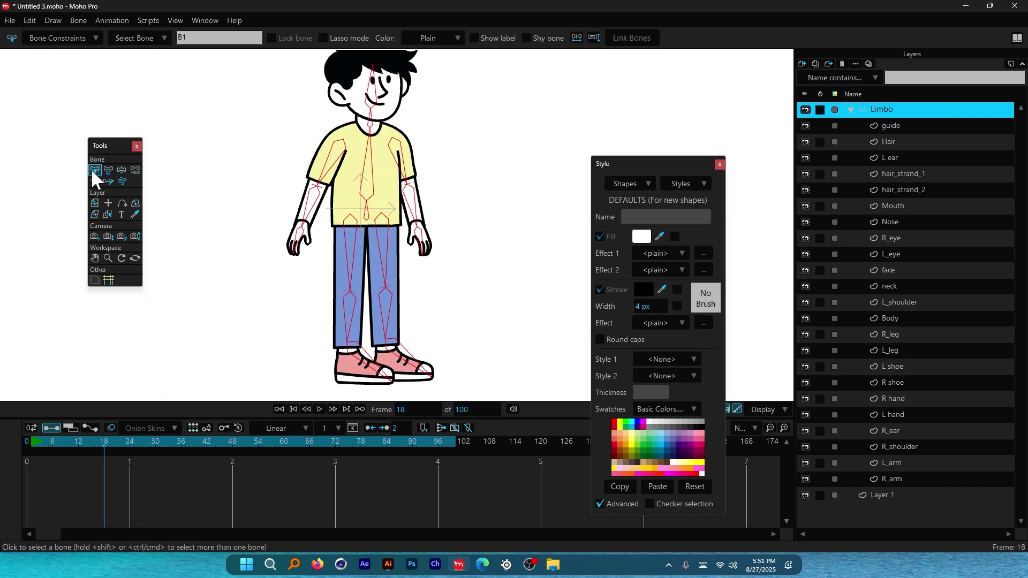
{"action": "left_click", "coordinate": [193, 168]}
{"action": "left_click", "coordinate": [108, 169]}
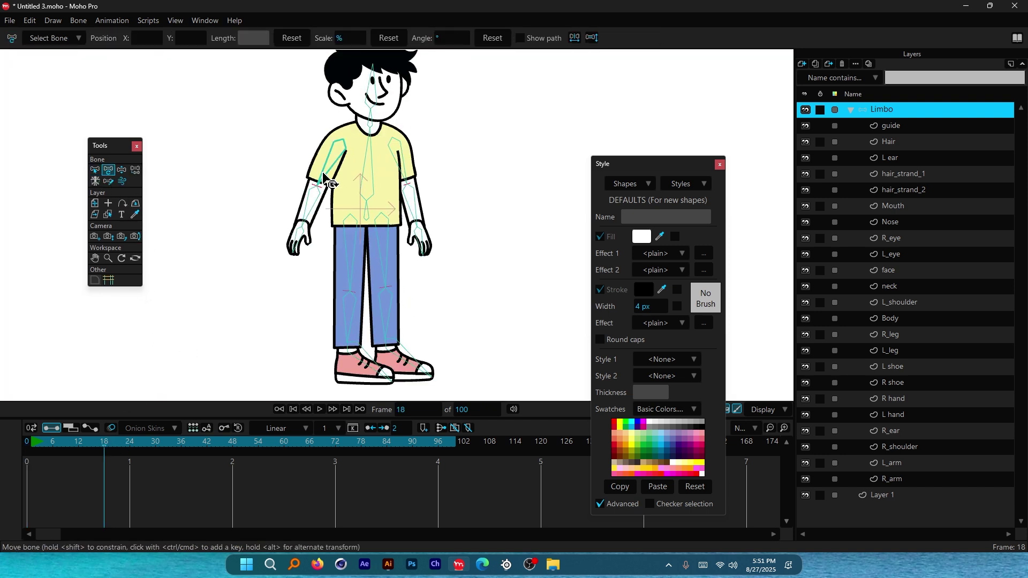
{"action": "left_click", "coordinate": [298, 237]}
{"action": "scroll", "coordinate": [295, 242], "scroll_direction": "up", "scroll_amount": 2}
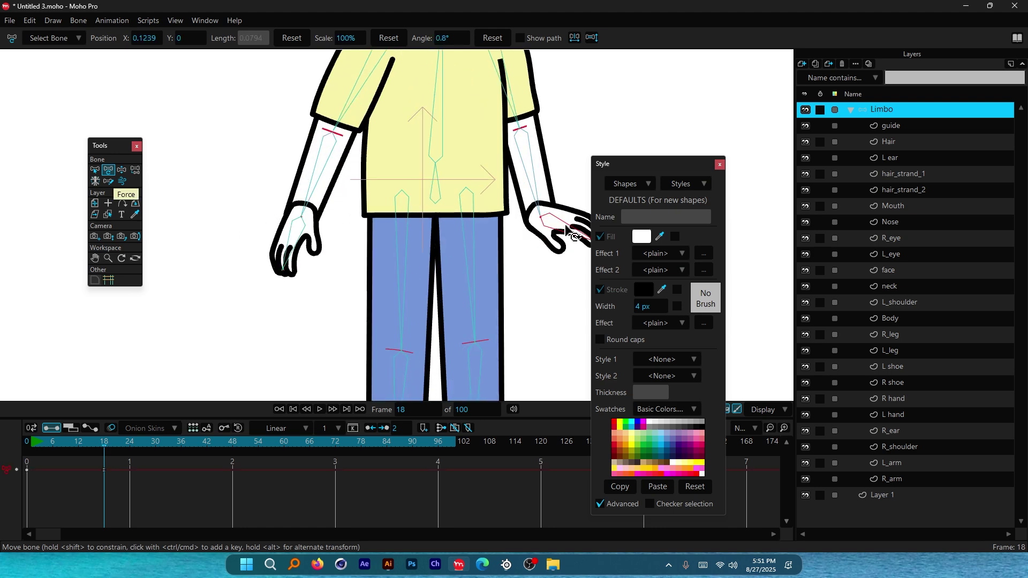
{"action": "left_click_drag", "start_coordinate": [287, 249], "coordinate": [284, 137]}
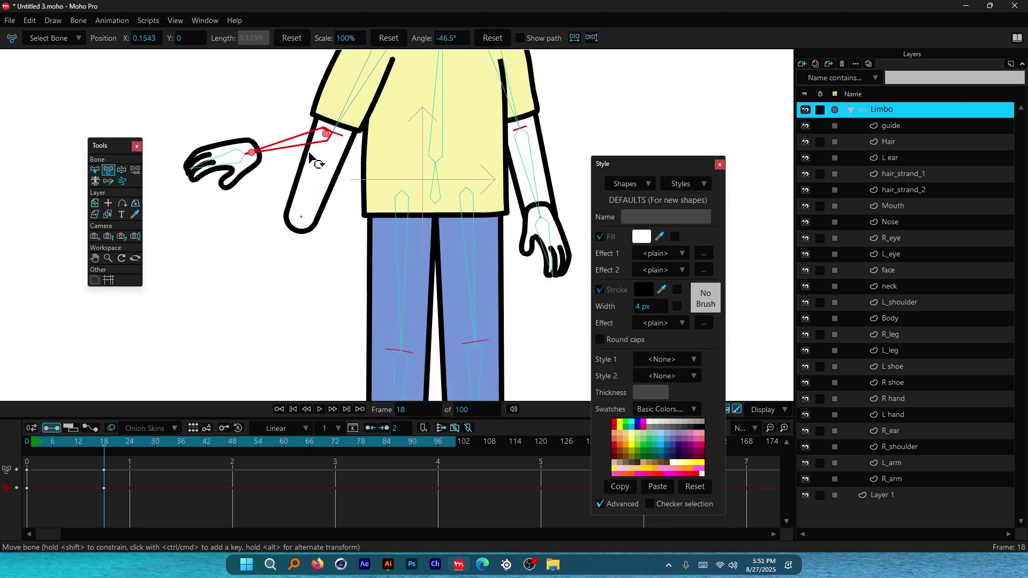
{"action": "scroll", "coordinate": [293, 226], "scroll_direction": "down", "scroll_amount": 4}
{"action": "key", "text": "ctrl+z"}
Step: Try rotating further skeleton bones, including the neck bone, at frame 18 and undo each rotation
{"action": "scroll", "coordinate": [321, 273], "scroll_direction": "up", "scroll_amount": 2}
{"action": "left_click_drag", "start_coordinate": [336, 262], "coordinate": [422, 219]}
{"action": "key", "text": "ctrl+z"}
{"action": "key", "text": "ctrl+z"}
{"action": "scroll", "coordinate": [416, 225], "scroll_direction": "down", "scroll_amount": 1}
{"action": "left_click_drag", "start_coordinate": [379, 172], "coordinate": [360, 154]}
{"action": "scroll", "coordinate": [359, 192], "scroll_direction": "down", "scroll_amount": 3}
{"action": "key", "text": "ctrl+z"}
{"action": "scroll", "coordinate": [342, 112], "scroll_direction": "up", "scroll_amount": 4}
{"action": "left_click_drag", "start_coordinate": [375, 119], "coordinate": [391, 129]}
{"action": "key", "text": "ctrl+z"}
{"action": "mouse_move", "coordinate": [387, 172]}
{"action": "left_mouse_down"}
{"action": "mouse_move", "coordinate": [366, 170]}
{"action": "mouse_move", "coordinate": [397, 181]}
{"action": "left_mouse_up"}
{"action": "key", "text": "ctrl+z"}
{"action": "scroll", "coordinate": [334, 188], "scroll_direction": "down", "scroll_amount": 4}
{"action": "scroll", "coordinate": [334, 191], "scroll_direction": "up", "scroll_amount": 3}
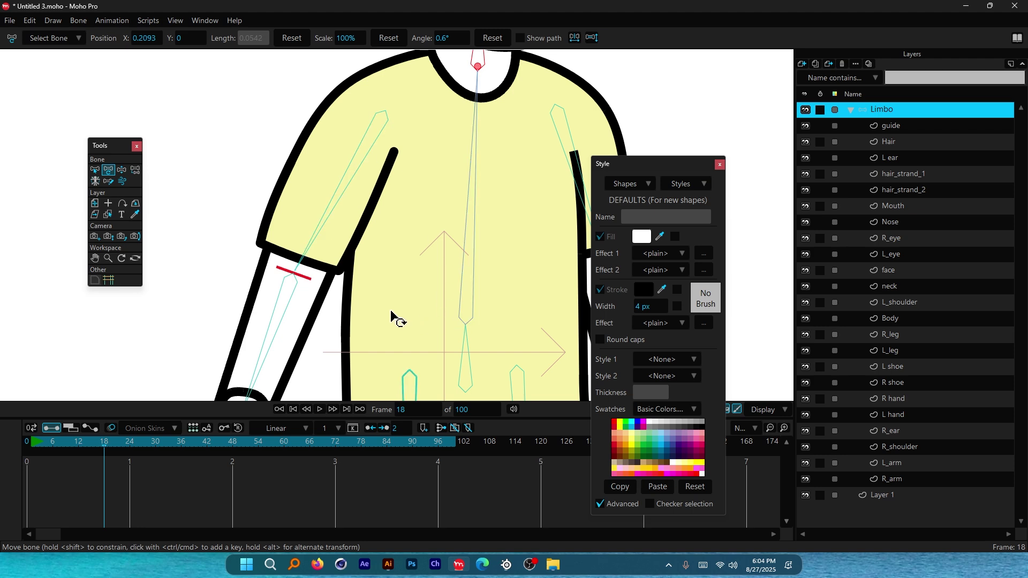
{"action": "scroll", "coordinate": [363, 297], "scroll_direction": "down", "scroll_amount": 3}
{"action": "scroll", "coordinate": [423, 289], "scroll_direction": "up", "scroll_amount": 2}
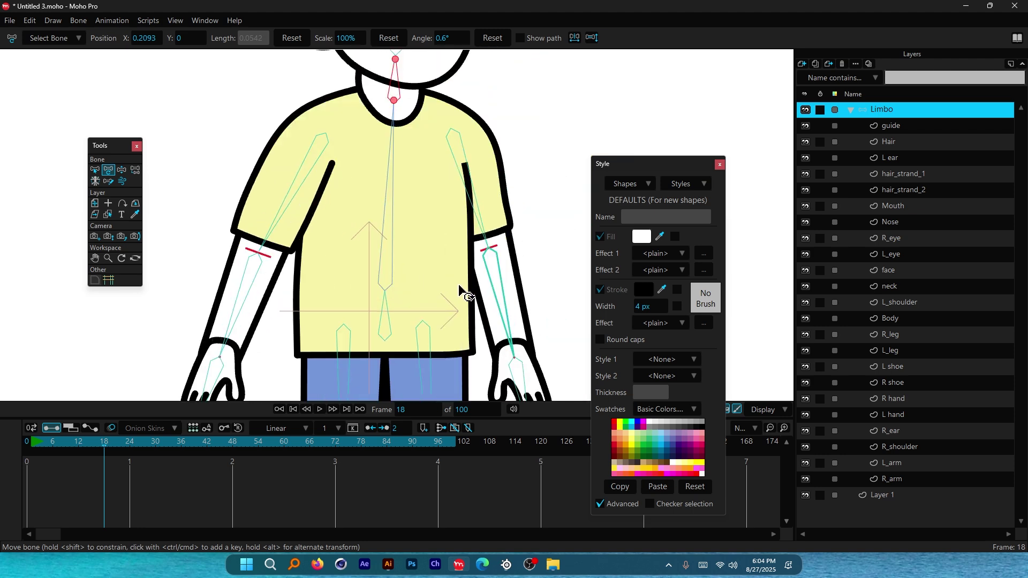
{"action": "scroll", "coordinate": [293, 202], "scroll_direction": "up", "scroll_amount": 4}
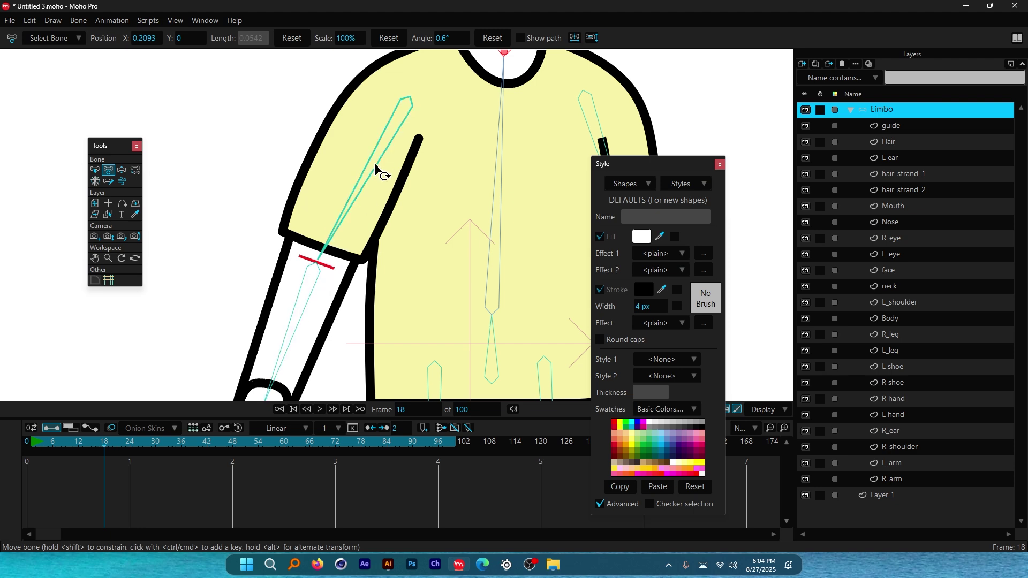
{"action": "scroll", "coordinate": [378, 165], "scroll_direction": "down", "scroll_amount": 3}
{"action": "scroll", "coordinate": [395, 142], "scroll_direction": "up", "scroll_amount": 3}
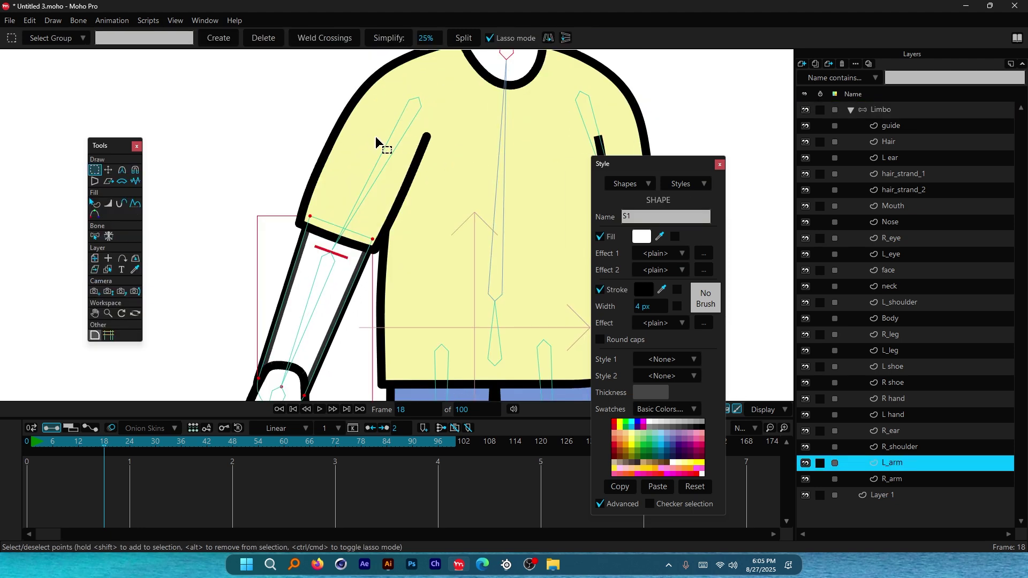
Step: Return to frame 0 and bind the L_shoulder and R_shoulder layers each to the upper arm bone of its own side
{"action": "left_click", "coordinate": [364, 154], "text": "ctrl+alt"}
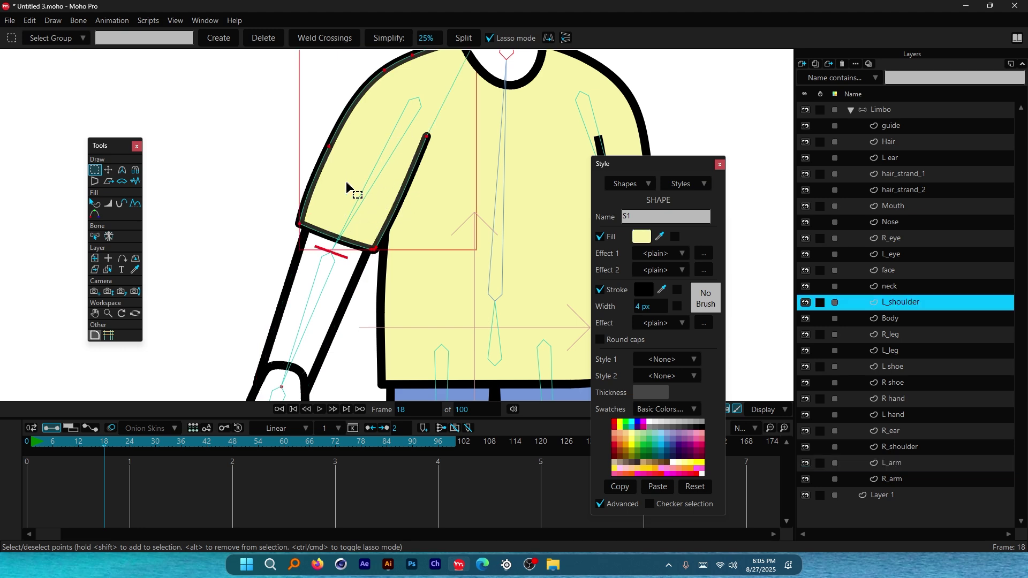
{"action": "scroll", "coordinate": [348, 182], "scroll_direction": "down", "scroll_amount": 1}
{"action": "scroll", "coordinate": [402, 100], "scroll_direction": "up", "scroll_amount": 1}
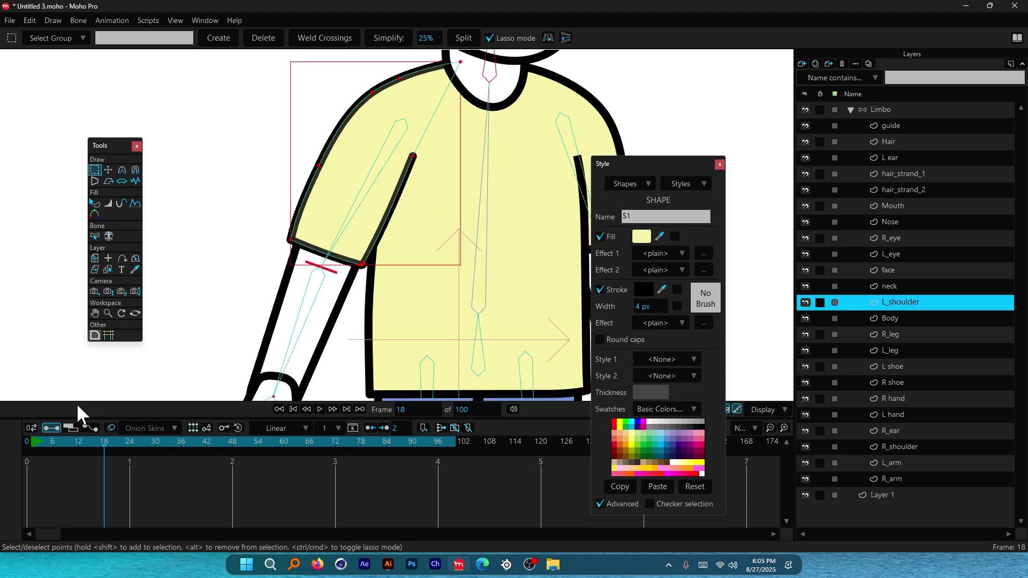
{"action": "left_click", "coordinate": [29, 441]}
{"action": "scroll", "coordinate": [351, 184], "scroll_direction": "down", "scroll_amount": 5}
{"action": "scroll", "coordinate": [377, 179], "scroll_direction": "up", "scroll_amount": 4}
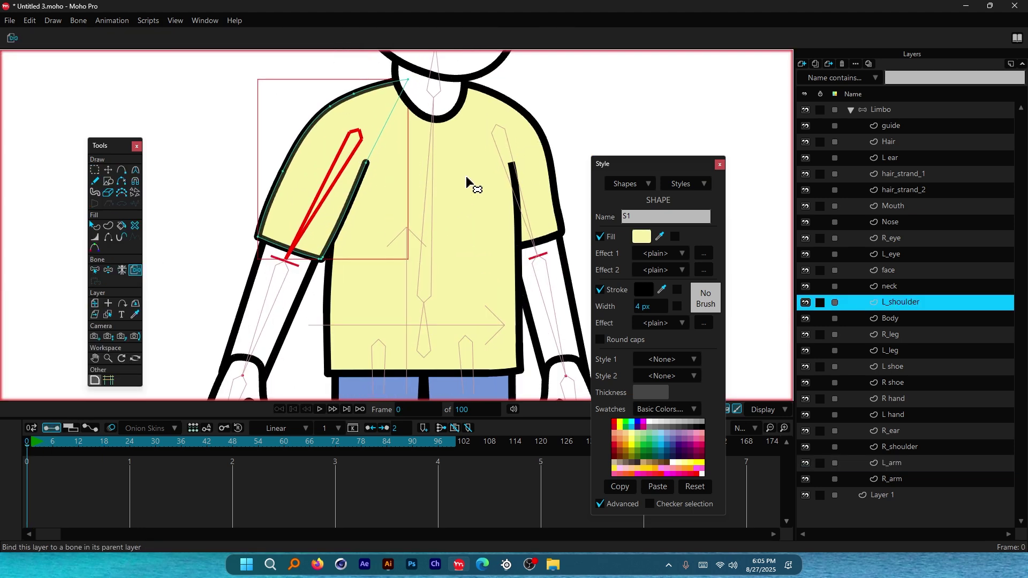
{"action": "left_click", "coordinate": [528, 152], "text": "ctrl+alt"}
{"action": "left_click", "coordinate": [519, 151]}
{"action": "scroll", "coordinate": [509, 132], "scroll_direction": "down", "scroll_amount": 2}
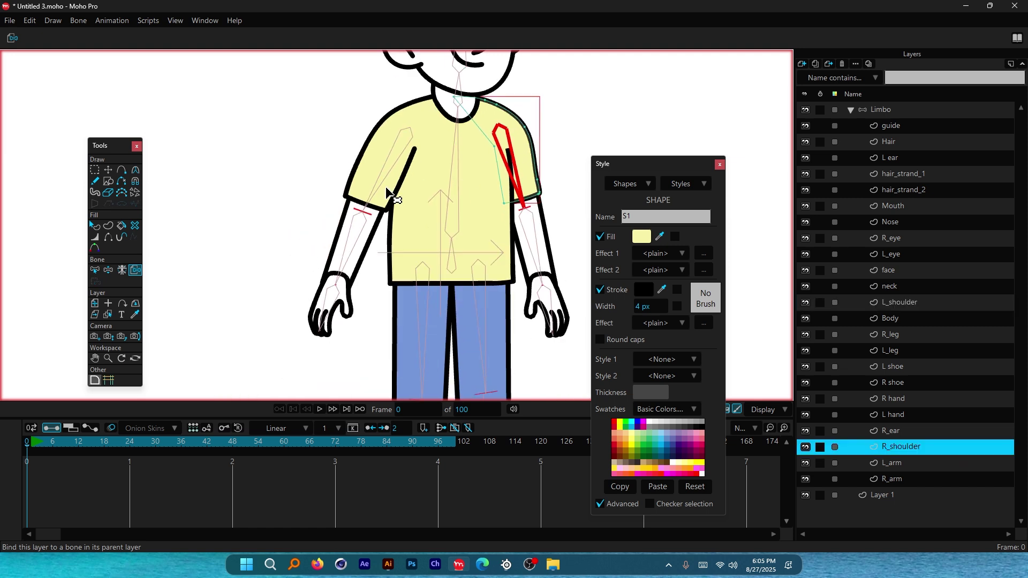
Step: Make the L_arm layer active and start the Bind Points tool to display its points against the bones
{"action": "scroll", "coordinate": [326, 248], "scroll_direction": "up", "scroll_amount": 2}
{"action": "scroll", "coordinate": [326, 247], "scroll_direction": "up", "scroll_amount": 1}
{"action": "scroll", "coordinate": [356, 201], "scroll_direction": "up", "scroll_amount": 1}
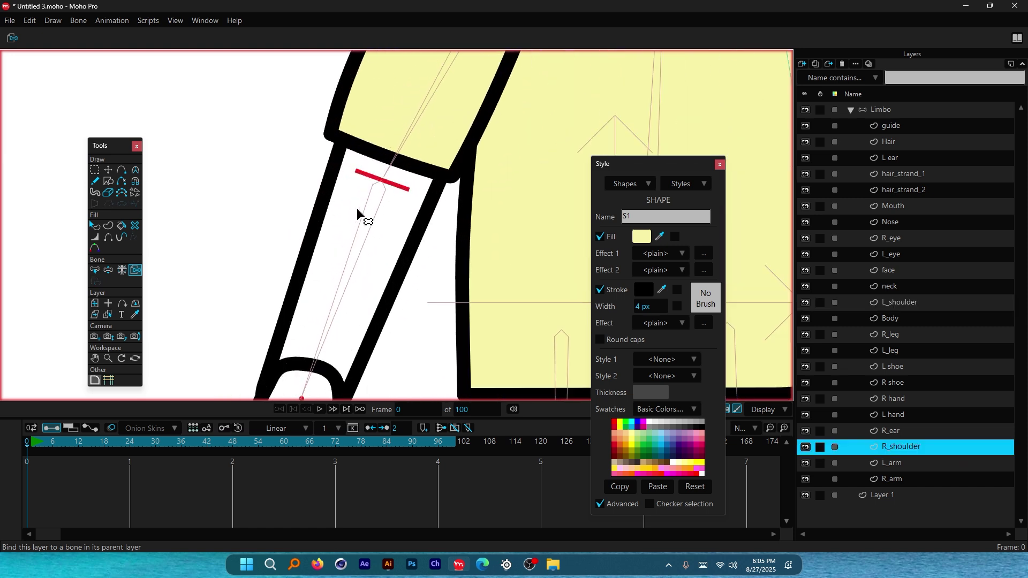
{"action": "left_click", "coordinate": [334, 213], "text": "ctrl+alt"}
{"action": "scroll", "coordinate": [360, 127], "scroll_direction": "up", "scroll_amount": 1}
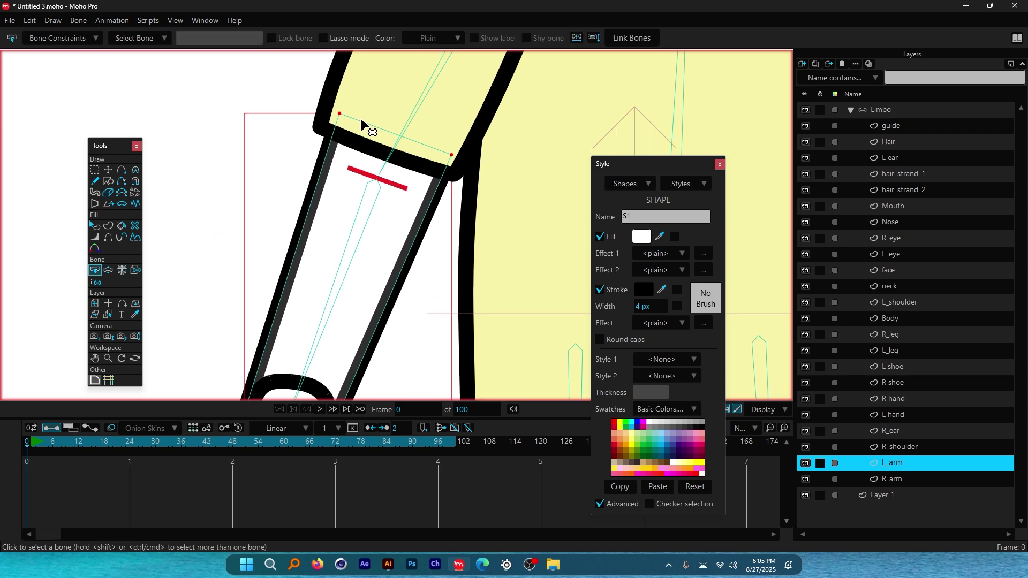
{"action": "scroll", "coordinate": [390, 131], "scroll_direction": "down", "scroll_amount": 1}
{"action": "left_click", "coordinate": [96, 281]}
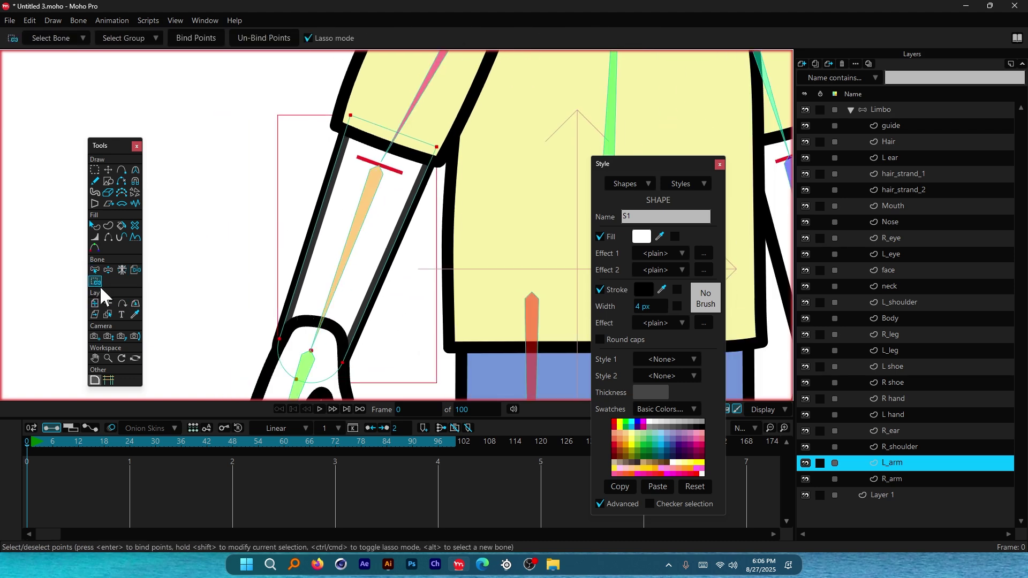
Step: Examine where the upper points of L_arm sit relative to the joint between the upper arm and forearm bones
{"action": "scroll", "coordinate": [233, 194], "scroll_direction": "down", "scroll_amount": 4}
{"action": "scroll", "coordinate": [229, 200], "scroll_direction": "up", "scroll_amount": 3}
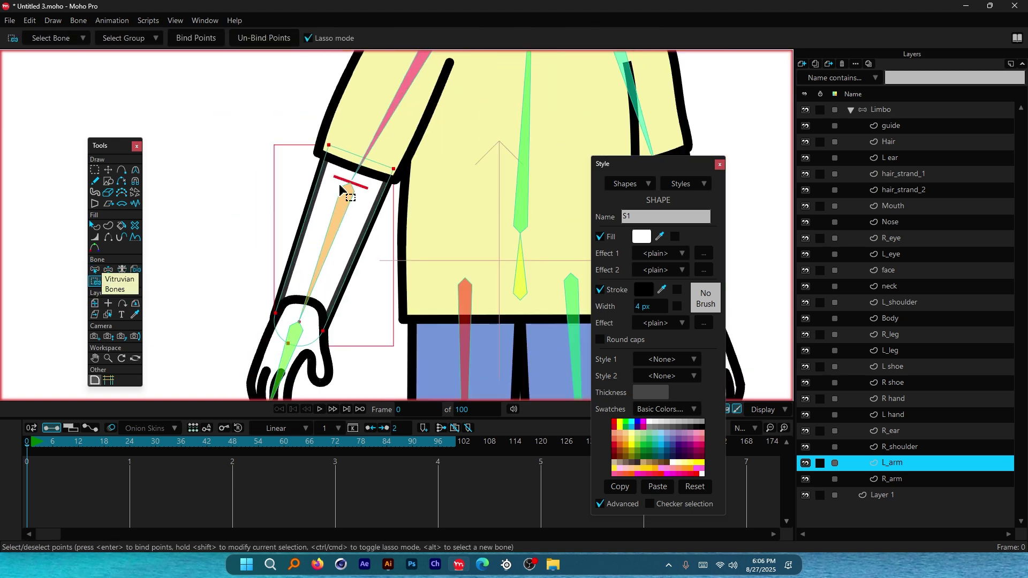
{"action": "scroll", "coordinate": [281, 313], "scroll_direction": "up", "scroll_amount": 2}
{"action": "scroll", "coordinate": [295, 300], "scroll_direction": "down", "scroll_amount": 3}
{"action": "scroll", "coordinate": [299, 257], "scroll_direction": "up", "scroll_amount": 4}
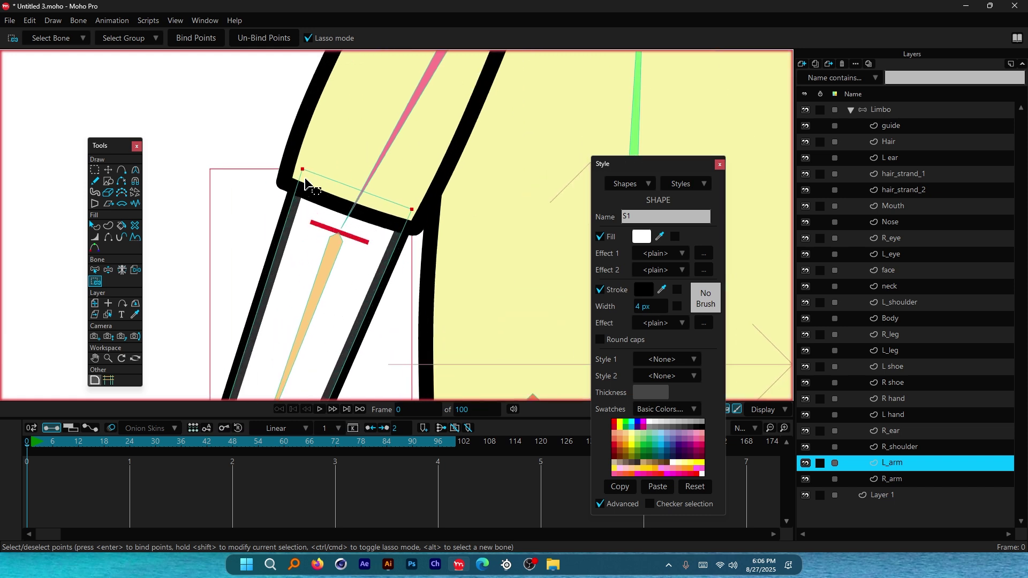
{"action": "scroll", "coordinate": [268, 151], "scroll_direction": "up", "scroll_amount": 2}
{"action": "scroll", "coordinate": [335, 197], "scroll_direction": "down", "scroll_amount": 2}
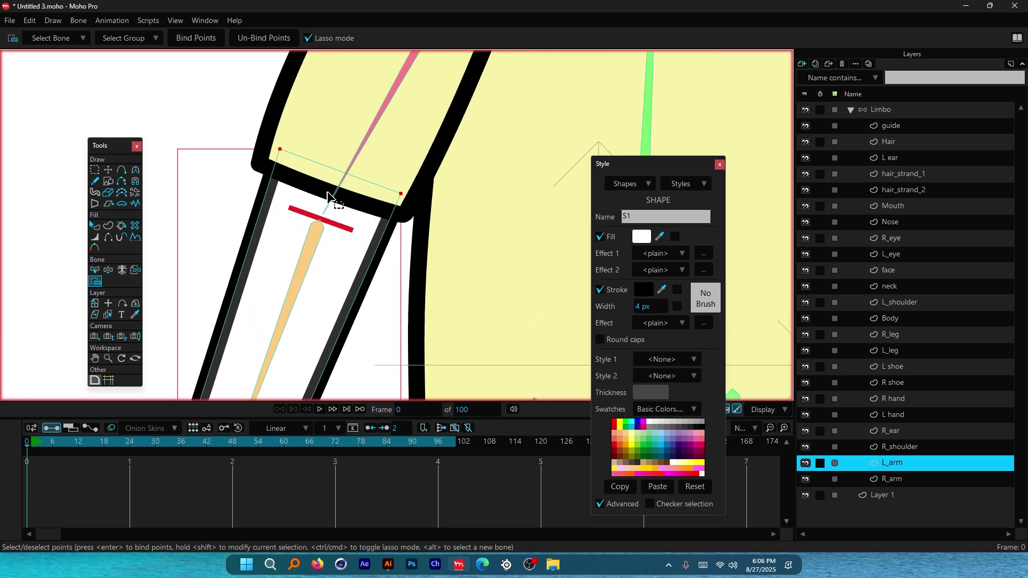
{"action": "scroll", "coordinate": [344, 266], "scroll_direction": "up", "scroll_amount": 3}
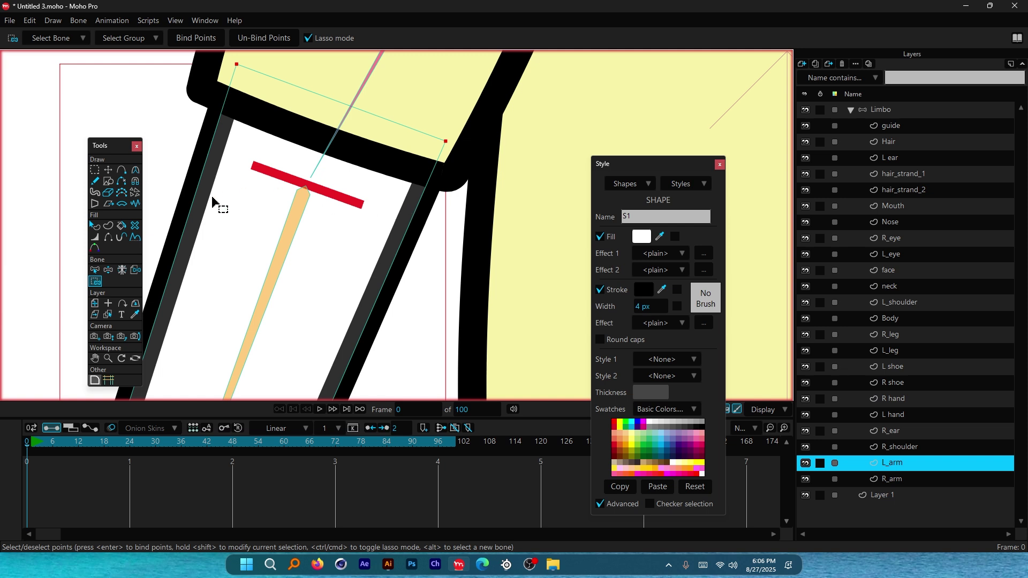
Step: Add two closely spaced points on each side of the L_arm outline, just below the sleeve at the elbow joint
{"action": "left_click", "coordinate": [121, 170]}
{"action": "scroll", "coordinate": [390, 220], "scroll_direction": "up", "scroll_amount": 3}
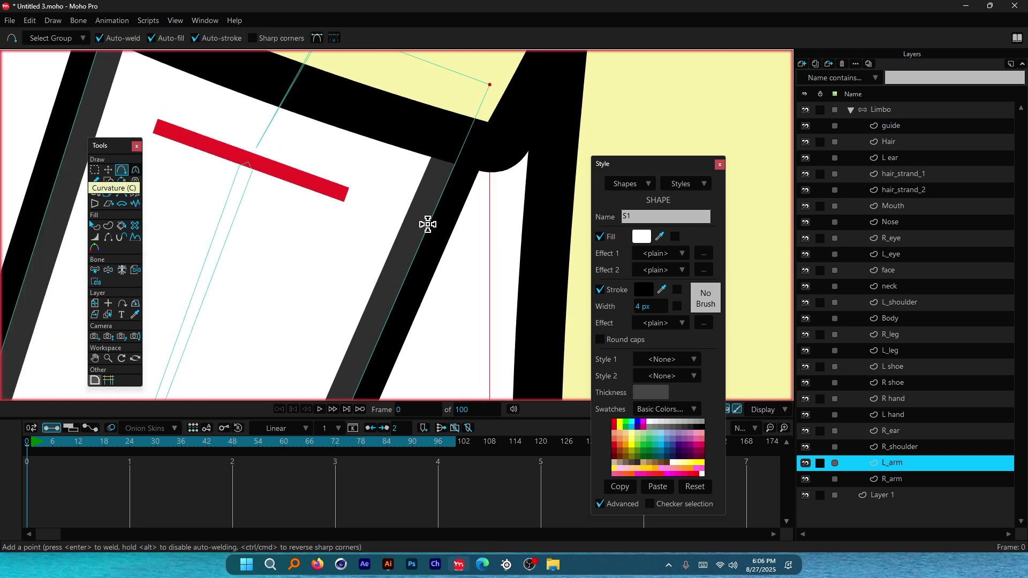
{"action": "scroll", "coordinate": [433, 220], "scroll_direction": "up", "scroll_amount": 2}
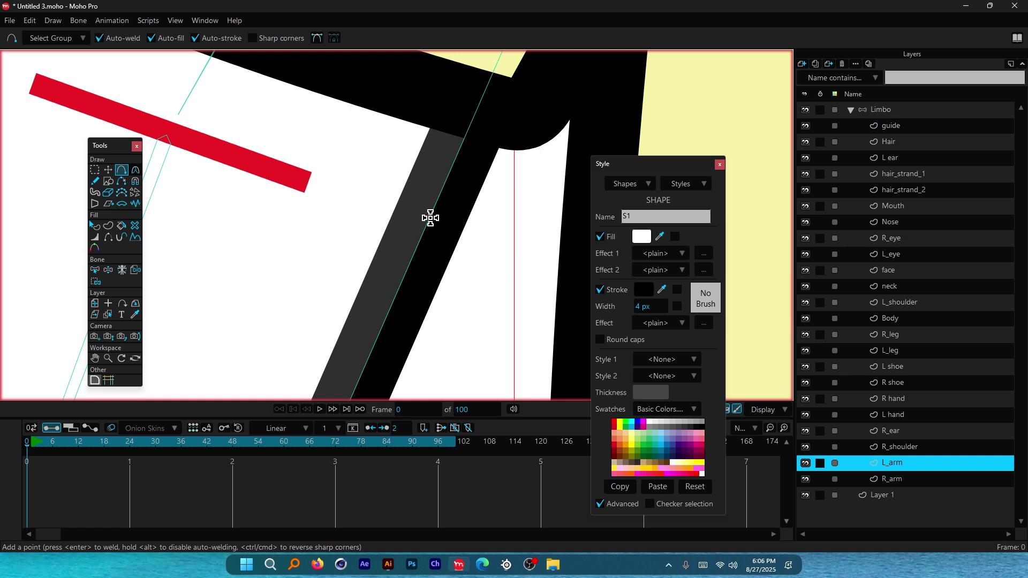
{"action": "left_click", "coordinate": [434, 208]}
{"action": "left_click", "coordinate": [419, 240]}
{"action": "scroll", "coordinate": [439, 257], "scroll_direction": "down", "scroll_amount": 3}
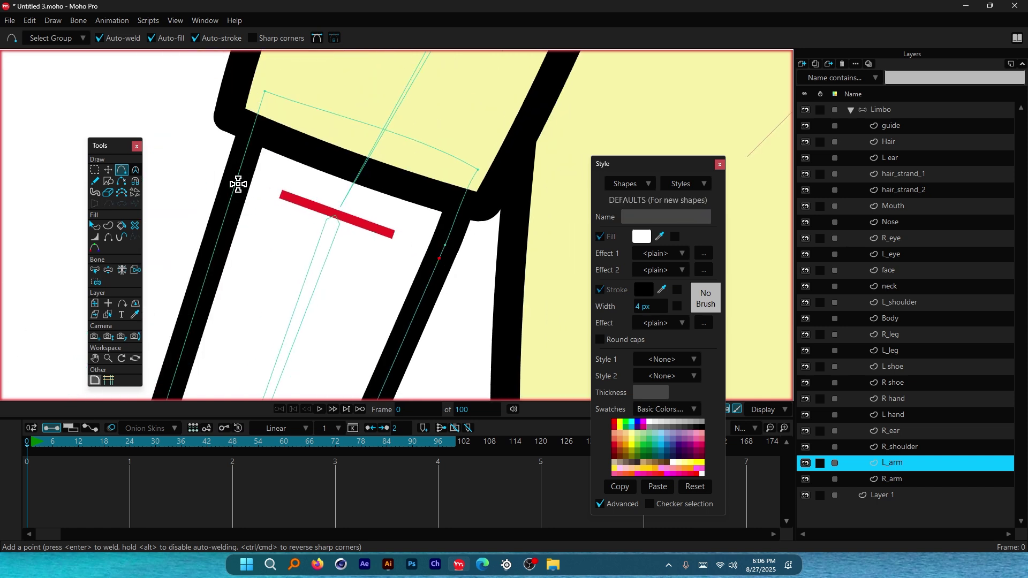
{"action": "scroll", "coordinate": [237, 184], "scroll_direction": "up", "scroll_amount": 3}
{"action": "left_click", "coordinate": [244, 156]}
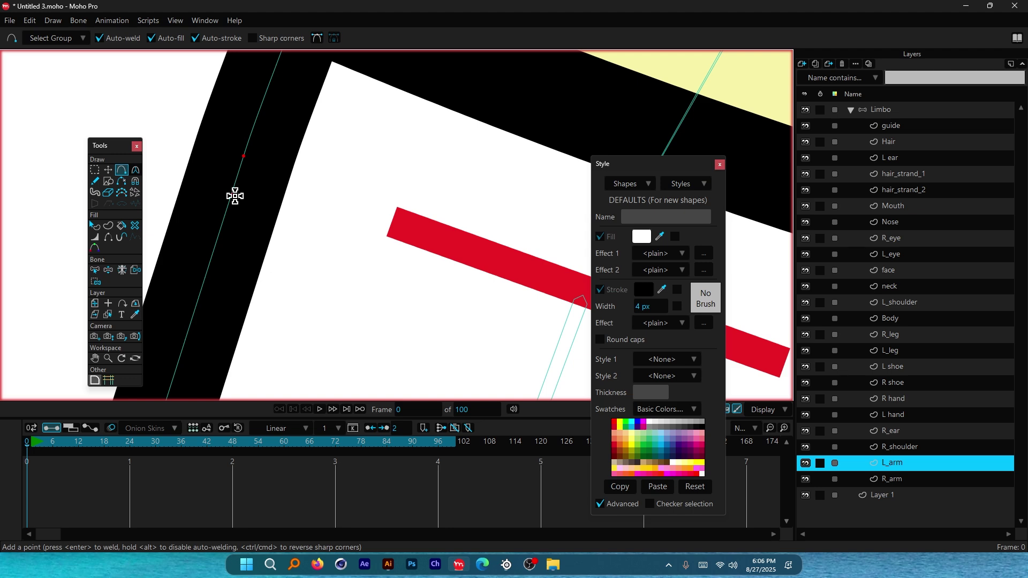
{"action": "scroll", "coordinate": [292, 205], "scroll_direction": "down", "scroll_amount": 4}
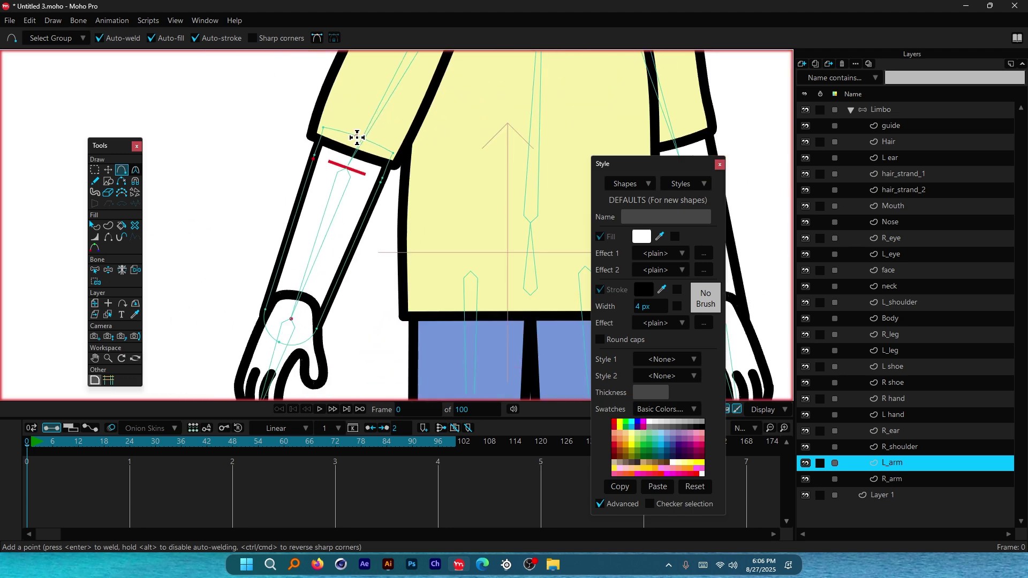
Step: Bind the four uppermost points of L_arm, above the elbow joint, to the left upper arm bone
{"action": "scroll", "coordinate": [340, 164], "scroll_direction": "up", "scroll_amount": 3}
{"action": "left_click", "coordinate": [95, 280]}
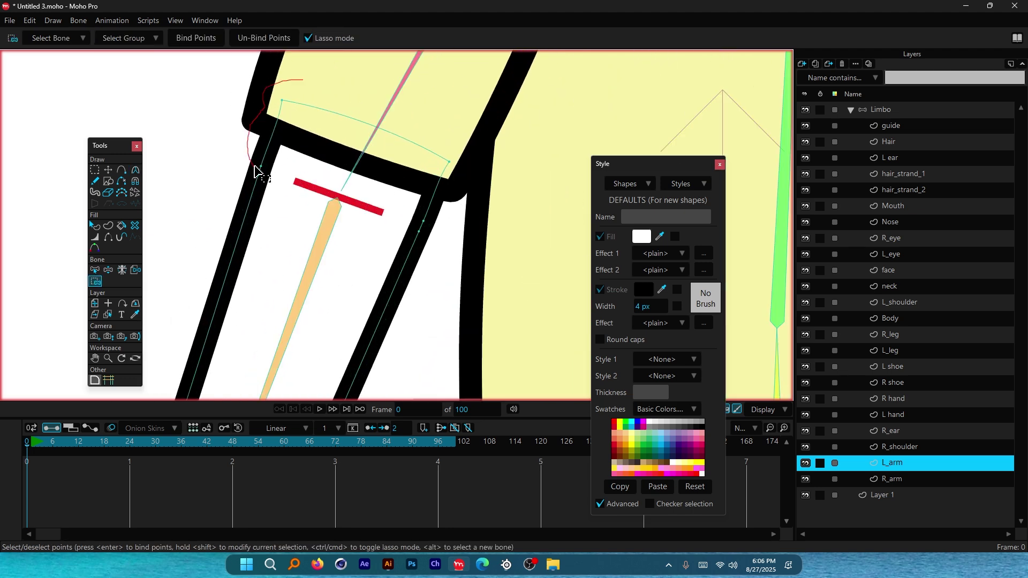
{"action": "mouse_move", "coordinate": [267, 177]}
{"action": "left_mouse_down"}
{"action": "mouse_move", "coordinate": [418, 225]}
{"action": "mouse_move", "coordinate": [460, 220]}
{"action": "mouse_move", "coordinate": [501, 155]}
{"action": "mouse_move", "coordinate": [443, 108]}
{"action": "mouse_move", "coordinate": [310, 87]}
{"action": "left_mouse_up"}
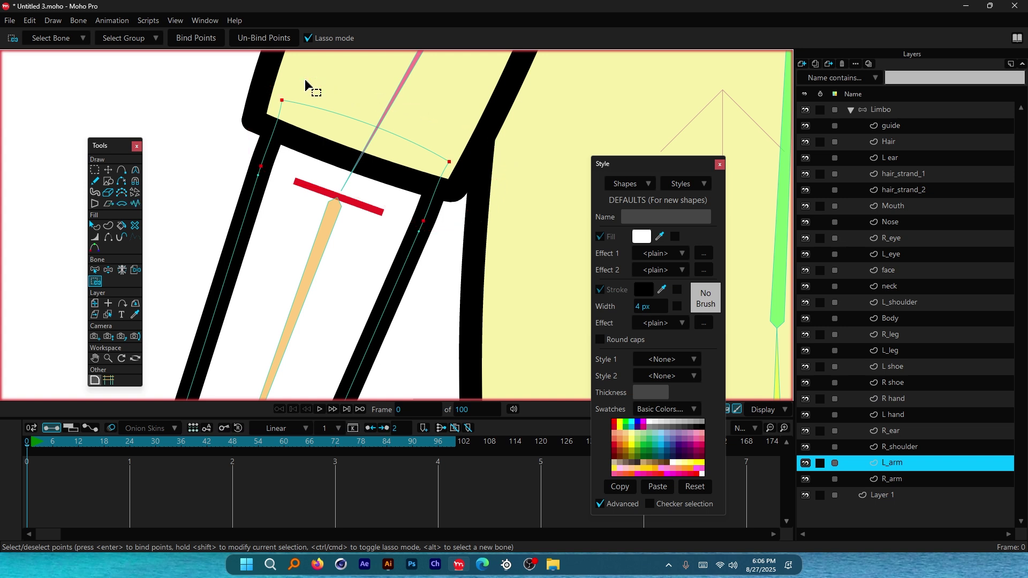
{"action": "scroll", "coordinate": [321, 203], "scroll_direction": "down", "scroll_amount": 3}
{"action": "scroll", "coordinate": [342, 138], "scroll_direction": "up", "scroll_amount": 4}
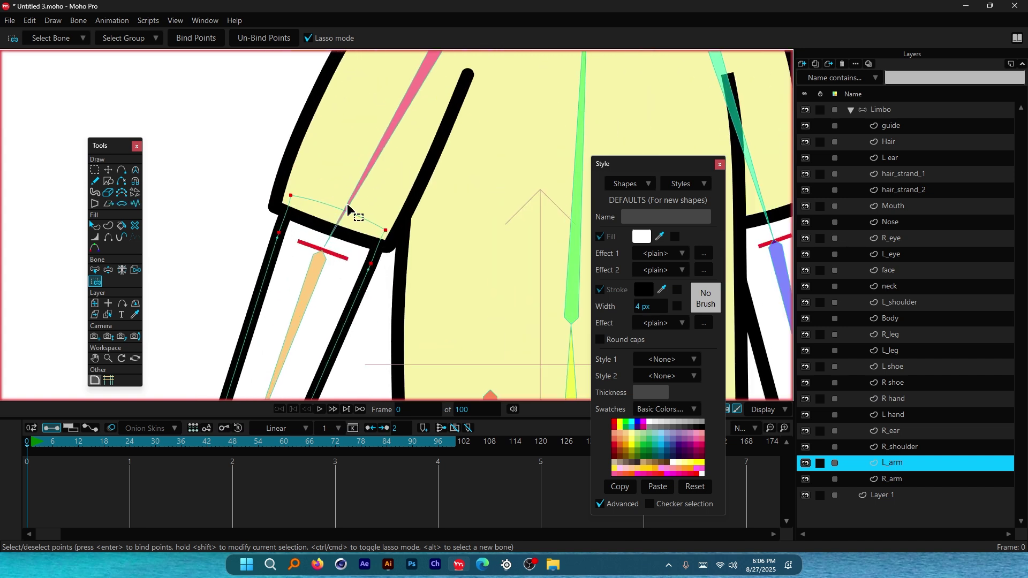
{"action": "scroll", "coordinate": [342, 246], "scroll_direction": "down", "scroll_amount": 3}
{"action": "scroll", "coordinate": [342, 249], "scroll_direction": "up", "scroll_amount": 3}
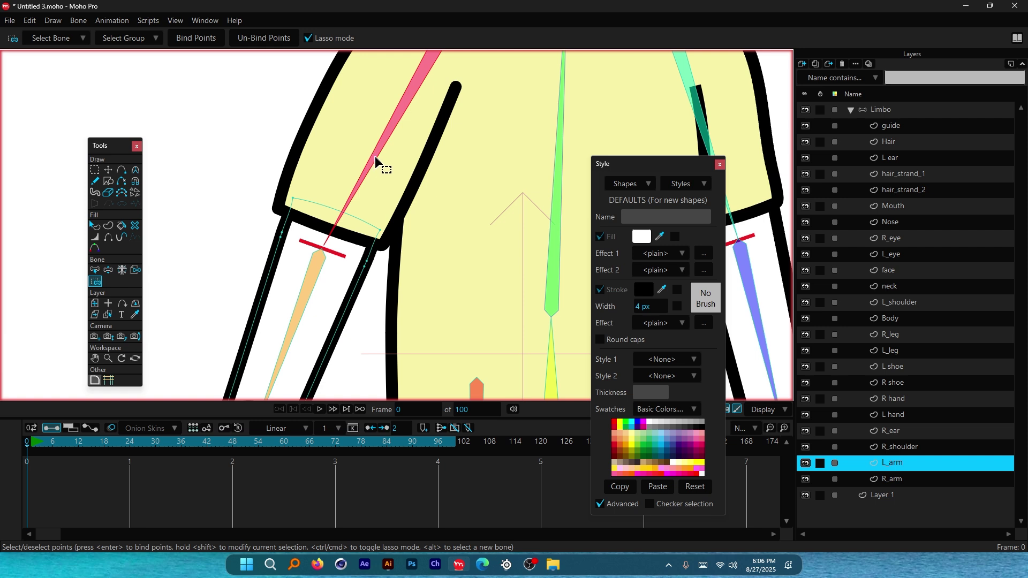
{"action": "scroll", "coordinate": [374, 199], "scroll_direction": "up", "scroll_amount": 3}
{"action": "mouse_move", "coordinate": [431, 153]}
{"action": "left_mouse_down"}
{"action": "mouse_move", "coordinate": [231, 143]}
{"action": "mouse_move", "coordinate": [397, 263]}
{"action": "mouse_move", "coordinate": [433, 159]}
{"action": "mouse_move", "coordinate": [424, 146]}
{"action": "left_mouse_up"}
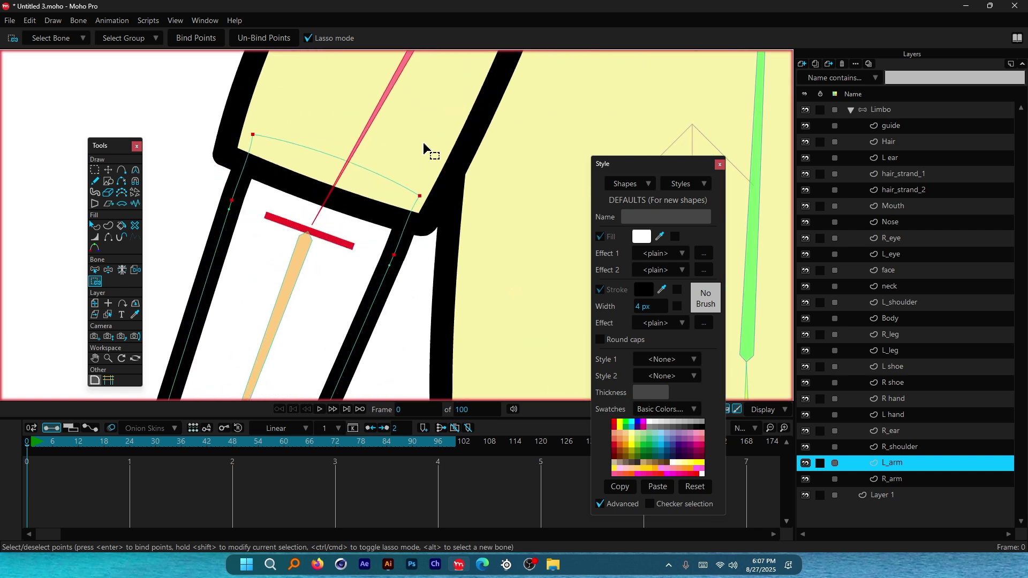
{"action": "scroll", "coordinate": [327, 226], "scroll_direction": "down", "scroll_amount": 2}
Step: Bind the remaining L_arm points, from just below the elbow to the wrist, to the left forearm bone
{"action": "mouse_move", "coordinate": [257, 216]}
{"action": "left_mouse_down"}
{"action": "mouse_move", "coordinate": [307, 75]}
{"action": "mouse_move", "coordinate": [394, 98]}
{"action": "mouse_move", "coordinate": [442, 138]}
{"action": "mouse_move", "coordinate": [379, 355]}
{"action": "mouse_move", "coordinate": [246, 359]}
{"action": "mouse_move", "coordinate": [277, 136]}
{"action": "mouse_move", "coordinate": [324, 77]}
{"action": "left_mouse_up"}
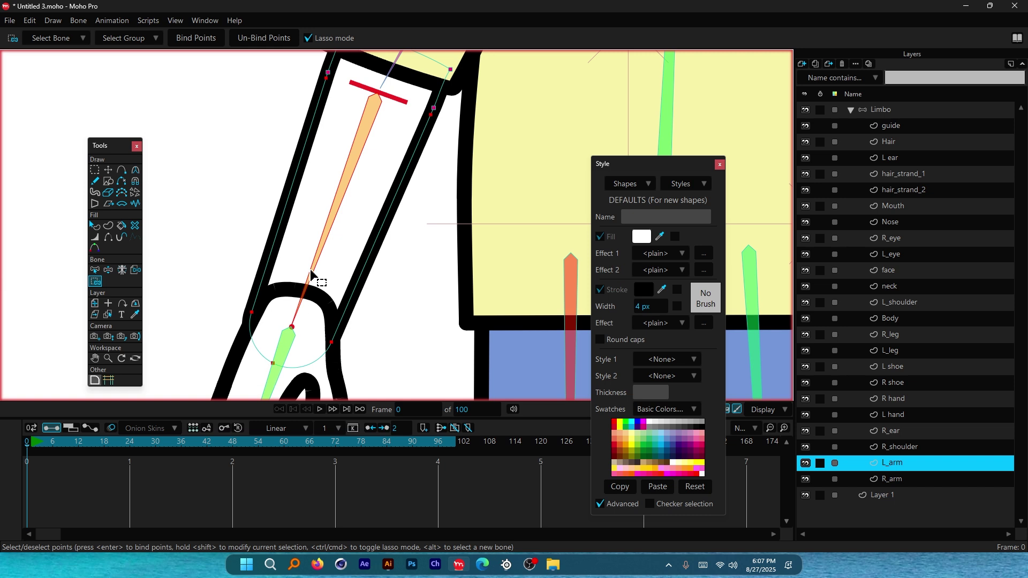
{"action": "left_click", "coordinate": [196, 38]}
{"action": "scroll", "coordinate": [345, 291], "scroll_direction": "down", "scroll_amount": 1}
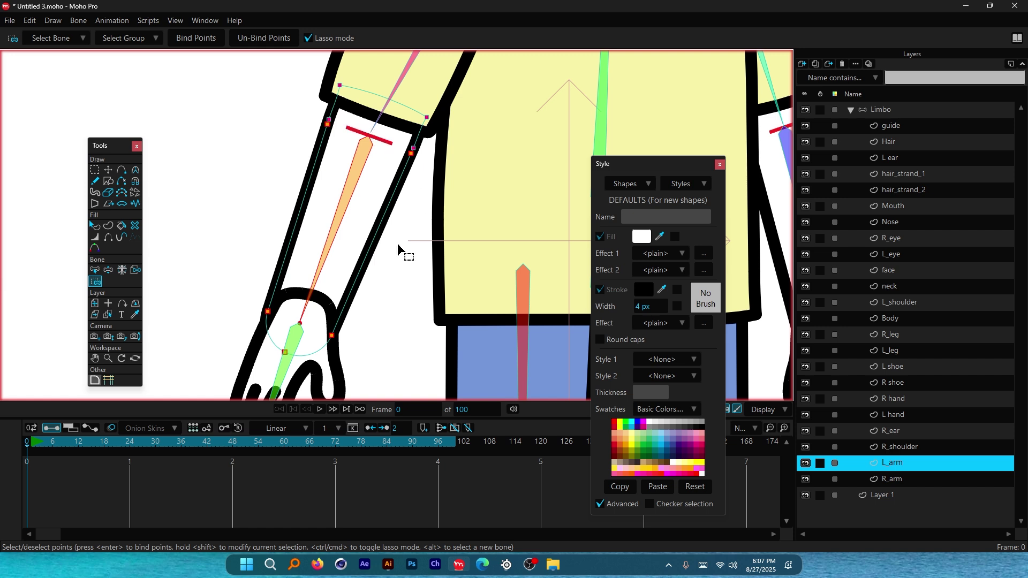
{"action": "scroll", "coordinate": [336, 169], "scroll_direction": "down", "scroll_amount": 2}
{"action": "scroll", "coordinate": [337, 169], "scroll_direction": "down", "scroll_amount": 3}
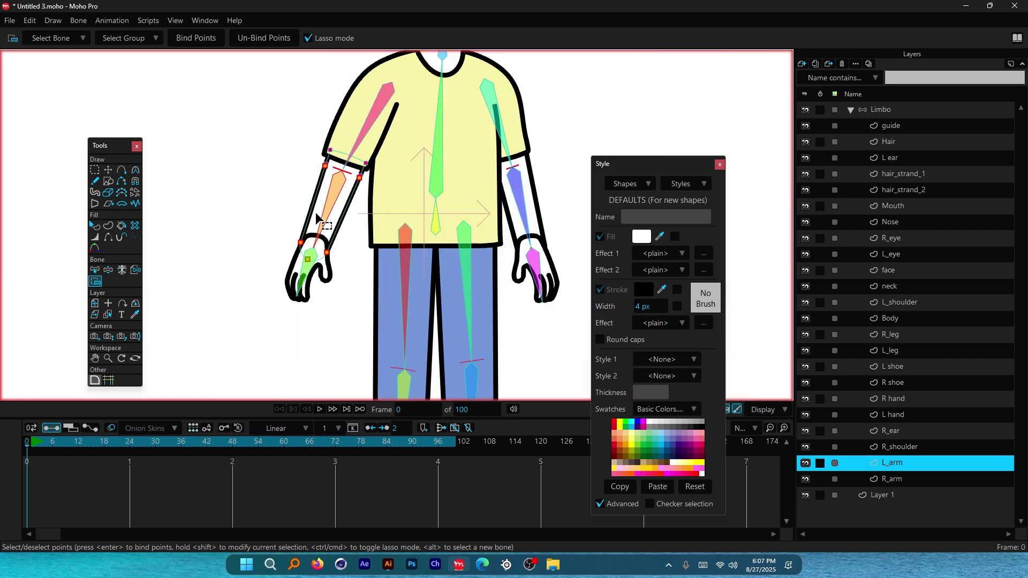
{"action": "scroll", "coordinate": [344, 145], "scroll_direction": "up", "scroll_amount": 1}
Step: Go to frame 18 and test the left forearm's bend with the Limbo skeleton's Transform Bone tool
{"action": "left_click", "coordinate": [104, 442]}
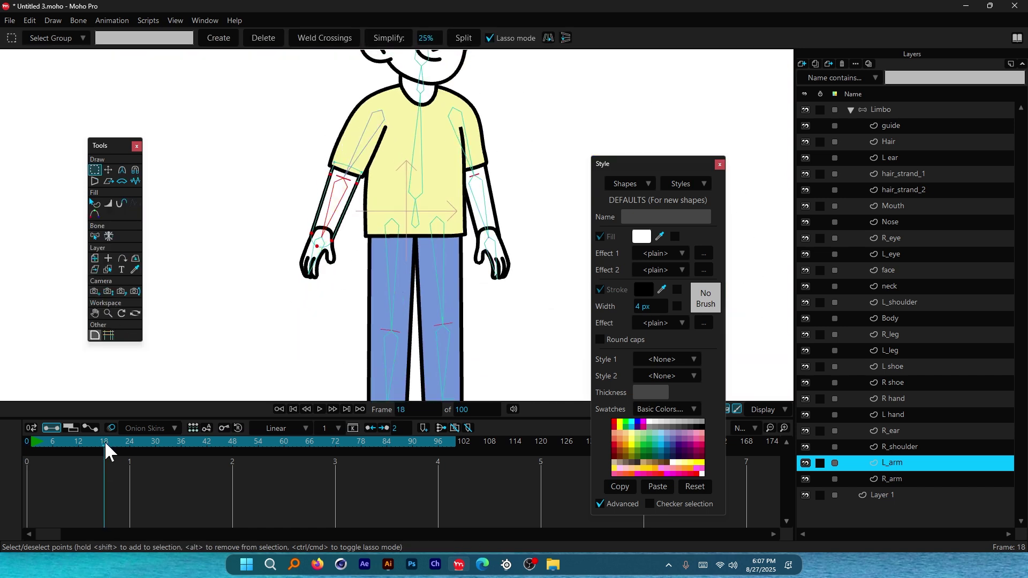
{"action": "left_click", "coordinate": [880, 109]}
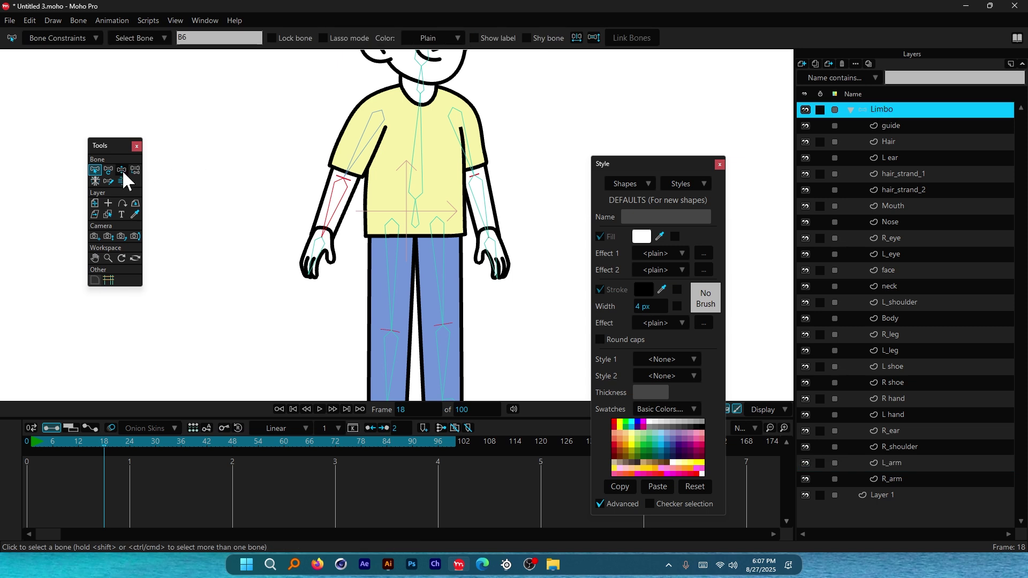
{"action": "left_click", "coordinate": [108, 169]}
{"action": "scroll", "coordinate": [340, 209], "scroll_direction": "up", "scroll_amount": 2}
{"action": "mouse_move", "coordinate": [338, 211]}
{"action": "left_mouse_down"}
{"action": "mouse_move", "coordinate": [301, 268]}
{"action": "mouse_move", "coordinate": [339, 225]}
{"action": "mouse_move", "coordinate": [381, 224]}
{"action": "mouse_move", "coordinate": [321, 207]}
{"action": "mouse_move", "coordinate": [303, 181]}
{"action": "mouse_move", "coordinate": [349, 211]}
{"action": "left_mouse_up"}
{"action": "scroll", "coordinate": [377, 230], "scroll_direction": "down", "scroll_amount": 2}
{"action": "scroll", "coordinate": [316, 187], "scroll_direction": "up", "scroll_amount": 2}
{"action": "scroll", "coordinate": [347, 209], "scroll_direction": "down", "scroll_amount": 2}
Step: Test the left arm's bending further by rotating its bones and inspecting the elbow up close
{"action": "left_click", "coordinate": [395, 137]}
{"action": "mouse_move", "coordinate": [395, 138]}
{"action": "left_mouse_down"}
{"action": "mouse_move", "coordinate": [374, 131]}
{"action": "mouse_move", "coordinate": [381, 138]}
{"action": "left_mouse_up"}
{"action": "left_click_drag", "start_coordinate": [337, 187], "coordinate": [466, 158]}
{"action": "scroll", "coordinate": [337, 202], "scroll_direction": "up", "scroll_amount": 3}
{"action": "scroll", "coordinate": [349, 155], "scroll_direction": "up", "scroll_amount": 2}
{"action": "scroll", "coordinate": [408, 224], "scroll_direction": "down", "scroll_amount": 3}
{"action": "mouse_move", "coordinate": [393, 248]}
{"action": "left_mouse_down"}
{"action": "mouse_move", "coordinate": [431, 236]}
{"action": "mouse_move", "coordinate": [438, 250]}
{"action": "mouse_move", "coordinate": [356, 268]}
{"action": "mouse_move", "coordinate": [326, 202]}
{"action": "mouse_move", "coordinate": [402, 264]}
{"action": "left_mouse_up"}
{"action": "scroll", "coordinate": [398, 241], "scroll_direction": "down", "scroll_amount": 2}
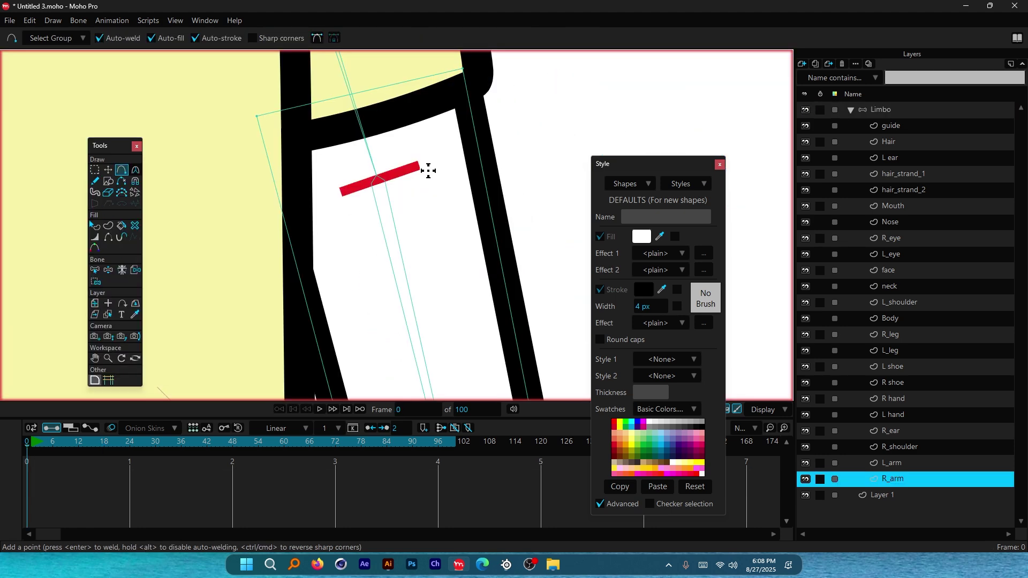
Step: Add a pair of closely spaced points on each edge of R_arm at the elbow marker
{"action": "scroll", "coordinate": [428, 170], "scroll_direction": "up", "scroll_amount": 1}
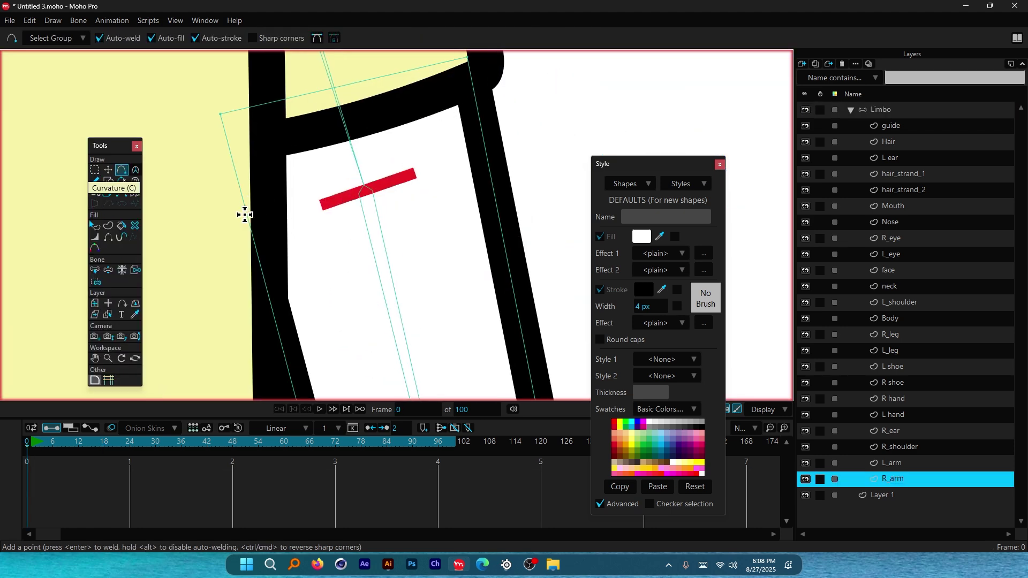
{"action": "scroll", "coordinate": [455, 163], "scroll_direction": "up", "scroll_amount": 3}
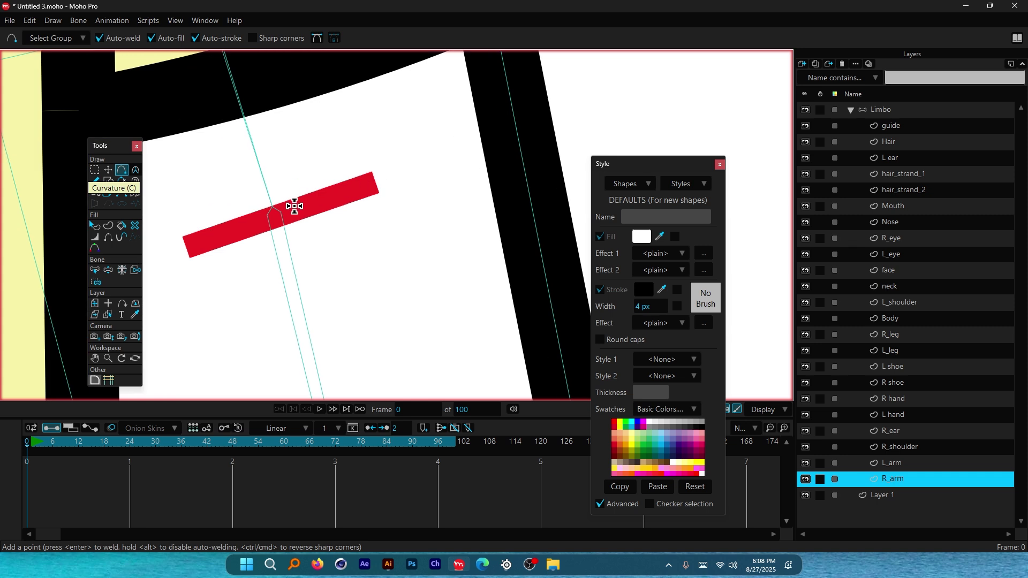
{"action": "left_click_drag", "start_coordinate": [515, 117], "coordinate": [520, 144]}
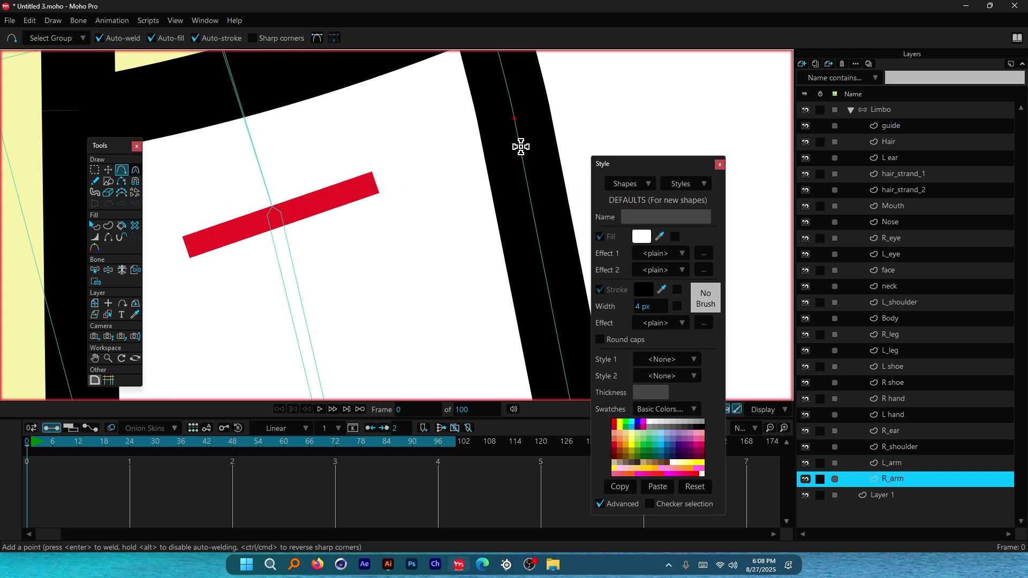
{"action": "scroll", "coordinate": [551, 124], "scroll_direction": "down", "scroll_amount": 1}
{"action": "scroll", "coordinate": [551, 125], "scroll_direction": "down", "scroll_amount": 4}
{"action": "scroll", "coordinate": [375, 199], "scroll_direction": "up", "scroll_amount": 3}
{"action": "left_click", "coordinate": [383, 156]}
{"action": "left_click", "coordinate": [390, 179]}
{"action": "scroll", "coordinate": [379, 219], "scroll_direction": "down", "scroll_amount": 4}
Step: Bind the four uppermost R_arm points, above the elbow joint, to the right upper arm bone
{"action": "key", "text": "i"}
{"action": "scroll", "coordinate": [369, 261], "scroll_direction": "down", "scroll_amount": 3}
{"action": "scroll", "coordinate": [353, 181], "scroll_direction": "down", "scroll_amount": 2}
{"action": "scroll", "coordinate": [367, 229], "scroll_direction": "up", "scroll_amount": 2}
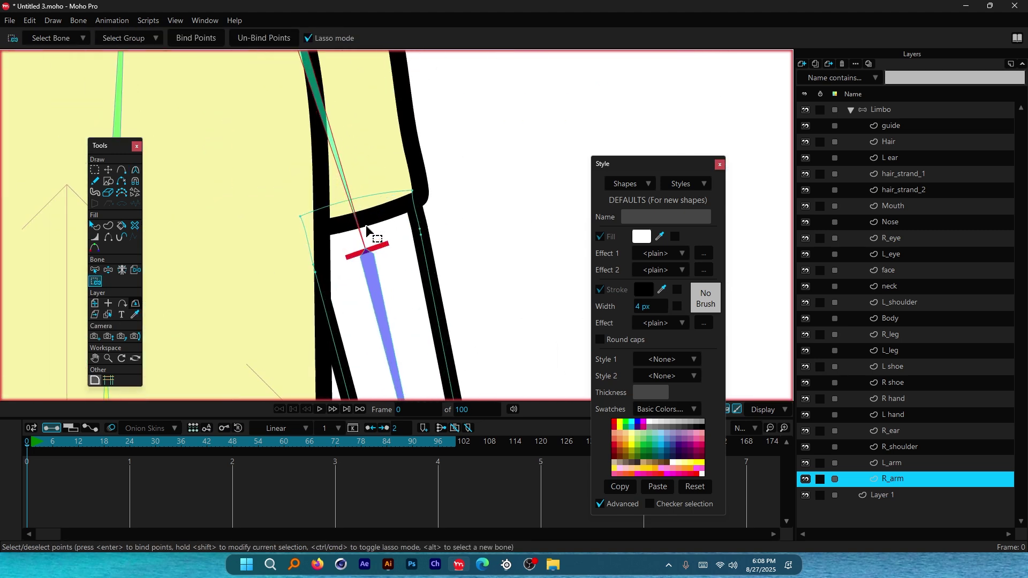
{"action": "mouse_move", "coordinate": [443, 167]}
{"action": "left_mouse_down"}
{"action": "mouse_move", "coordinate": [329, 171]}
{"action": "mouse_move", "coordinate": [261, 247]}
{"action": "mouse_move", "coordinate": [290, 273]}
{"action": "mouse_move", "coordinate": [375, 249]}
{"action": "left_mouse_up"}
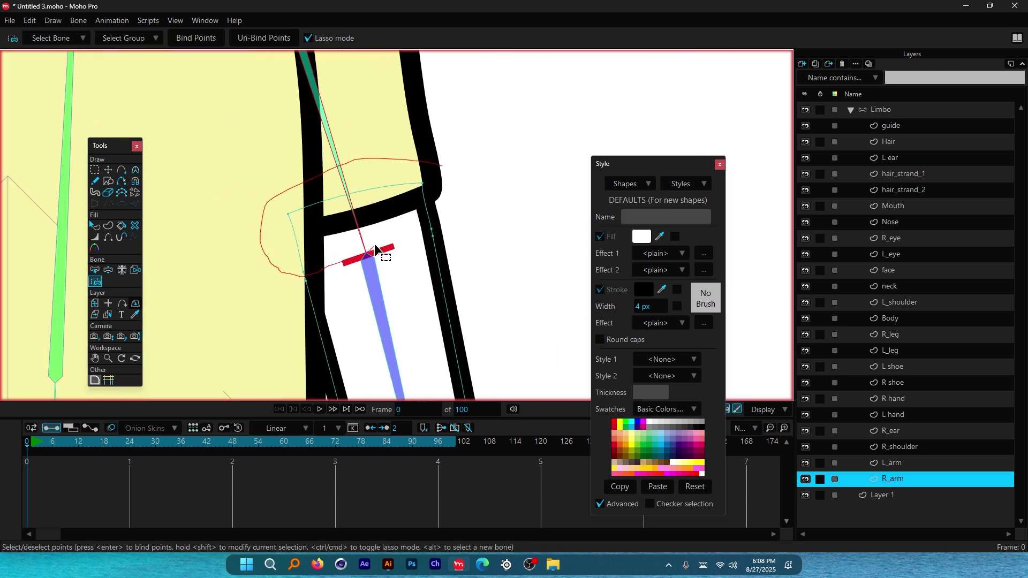
{"action": "left_click_drag", "start_coordinate": [444, 172], "coordinate": [443, 169]}
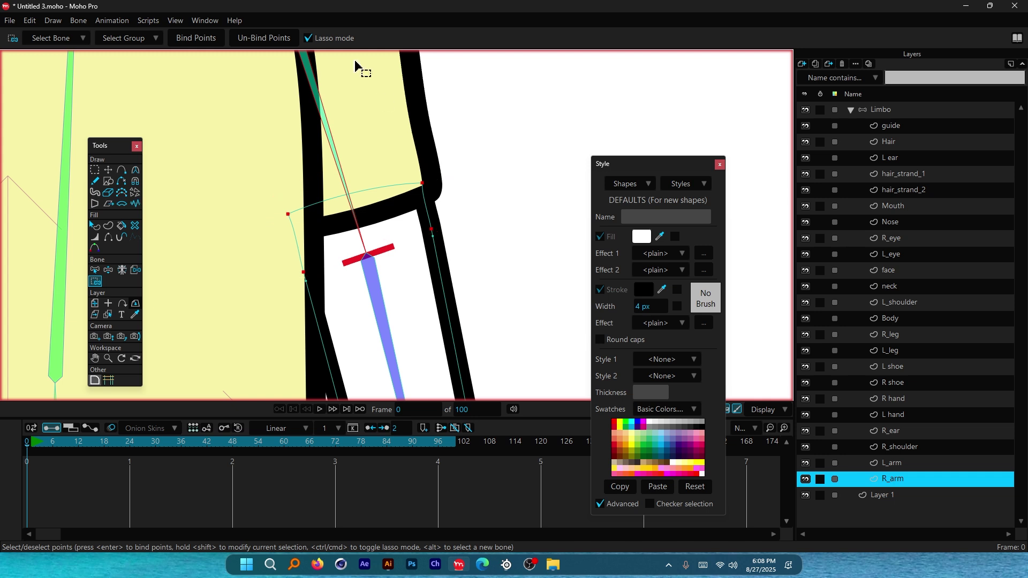
{"action": "left_click", "coordinate": [207, 40]}
Step: Bind the remaining R_arm points, from just below the elbow to the wrist, to the right forearm bone
{"action": "scroll", "coordinate": [394, 141], "scroll_direction": "down", "scroll_amount": 2}
{"action": "left_click", "coordinate": [390, 243]}
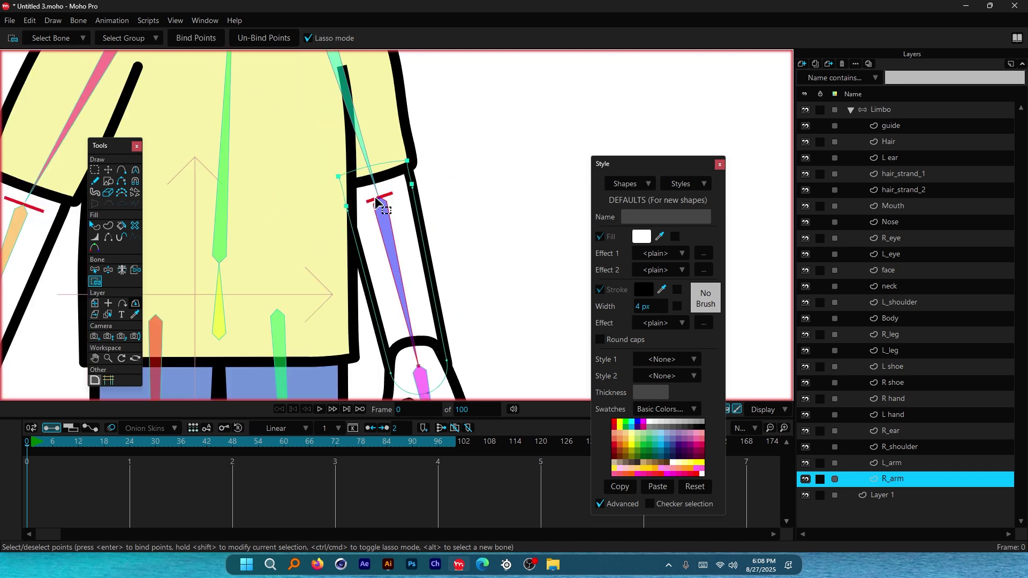
{"action": "scroll", "coordinate": [377, 202], "scroll_direction": "up", "scroll_amount": 2}
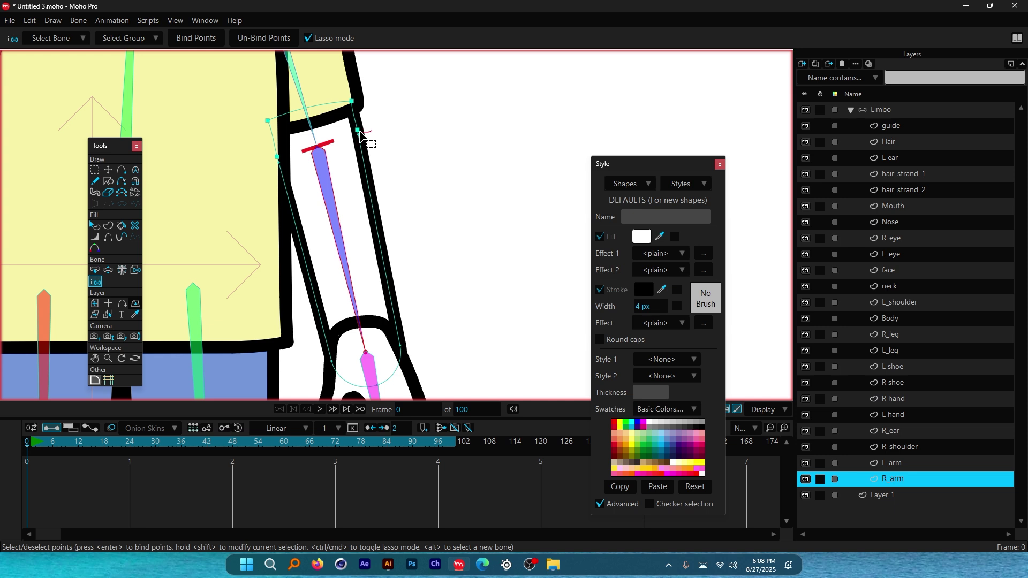
{"action": "mouse_move", "coordinate": [289, 166]}
{"action": "left_mouse_down"}
{"action": "mouse_move", "coordinate": [299, 336]}
{"action": "mouse_move", "coordinate": [369, 397]}
{"action": "mouse_move", "coordinate": [415, 219]}
{"action": "mouse_move", "coordinate": [375, 133]}
{"action": "mouse_move", "coordinate": [346, 136]}
{"action": "left_mouse_up"}
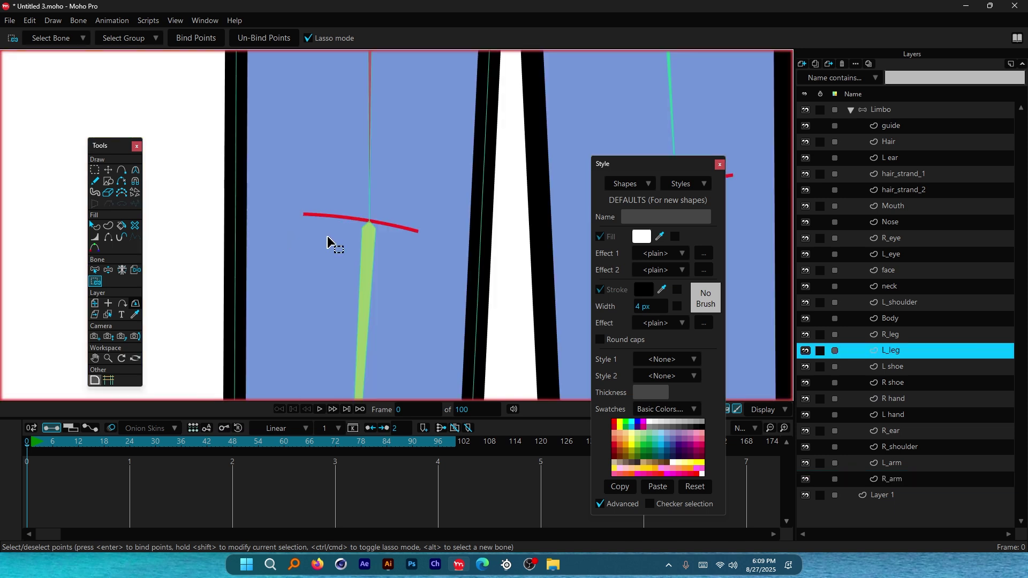
Step: Add closely spaced points along both edges of L_leg at the knee marker
{"action": "left_click", "coordinate": [121, 170]}
{"action": "scroll", "coordinate": [391, 273], "scroll_direction": "up", "scroll_amount": 2}
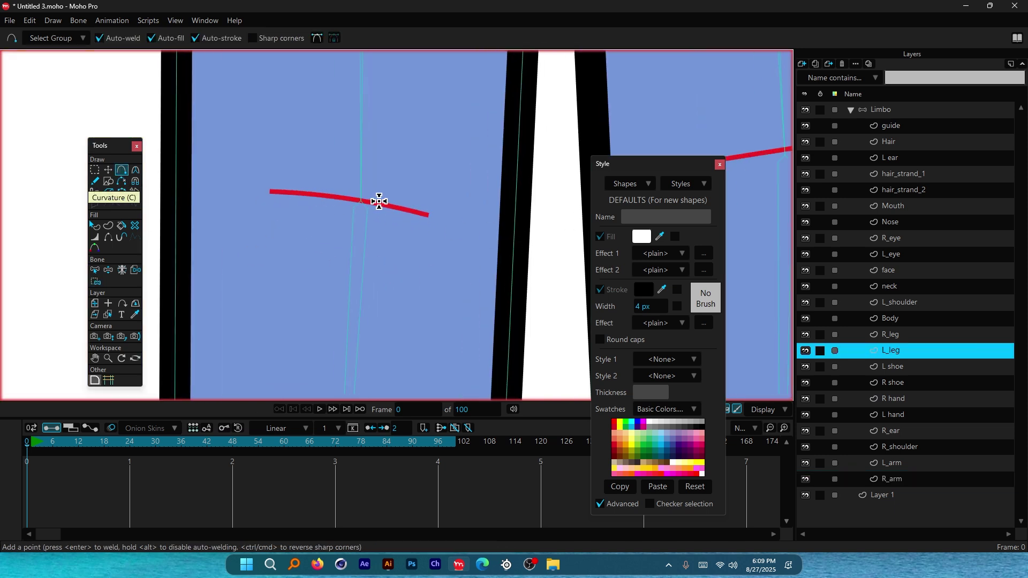
{"action": "left_click", "coordinate": [176, 182]}
{"action": "scroll", "coordinate": [351, 246], "scroll_direction": "down", "scroll_amount": 3}
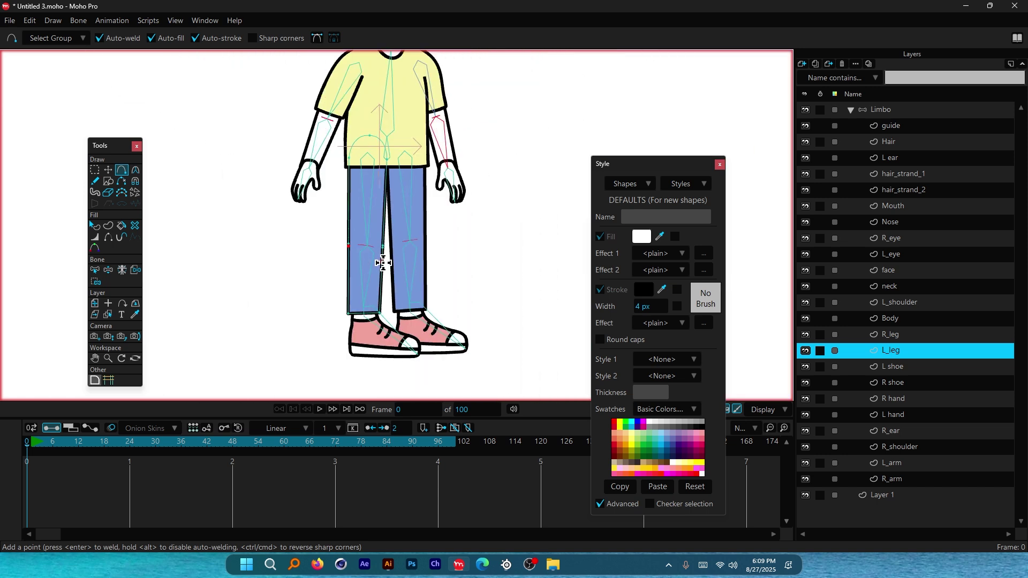
Step: Add a pair of closely spaced points on each edge of R_leg at the knee marker
{"action": "right_click", "coordinate": [399, 250], "text": "alt"}
{"action": "scroll", "coordinate": [398, 249], "scroll_direction": "up", "scroll_amount": 4}
{"action": "left_click", "coordinate": [343, 191]}
{"action": "left_click", "coordinate": [344, 208]}
{"action": "scroll", "coordinate": [343, 249], "scroll_direction": "down", "scroll_amount": 2}
{"action": "scroll", "coordinate": [406, 239], "scroll_direction": "up", "scroll_amount": 1}
{"action": "scroll", "coordinate": [488, 221], "scroll_direction": "up", "scroll_amount": 1}
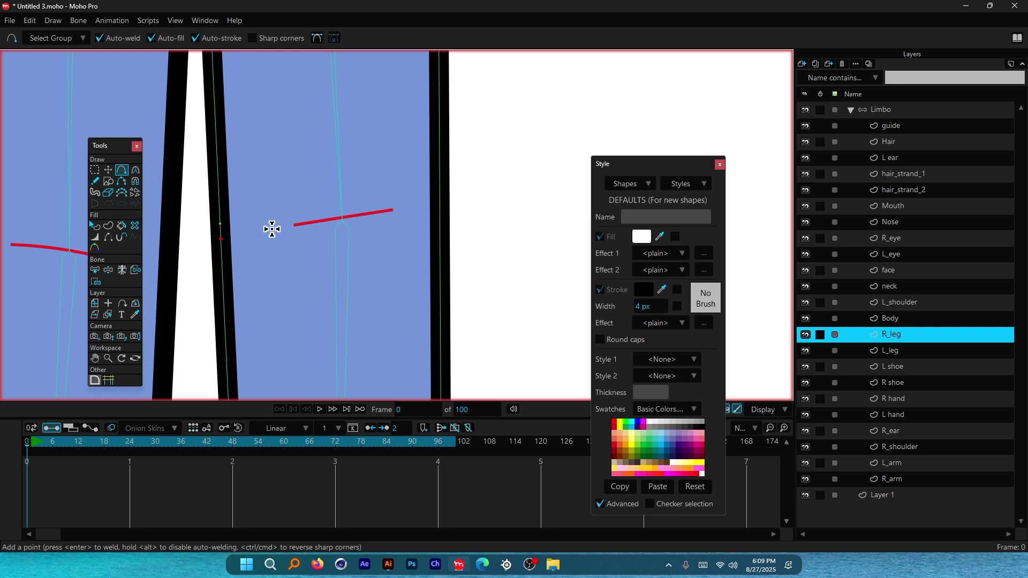
{"action": "scroll", "coordinate": [422, 223], "scroll_direction": "down", "scroll_amount": 4}
Step: Bind the L_leg points from the hip down to just above the knee to the left thigh bone
{"action": "left_click", "coordinate": [95, 281]}
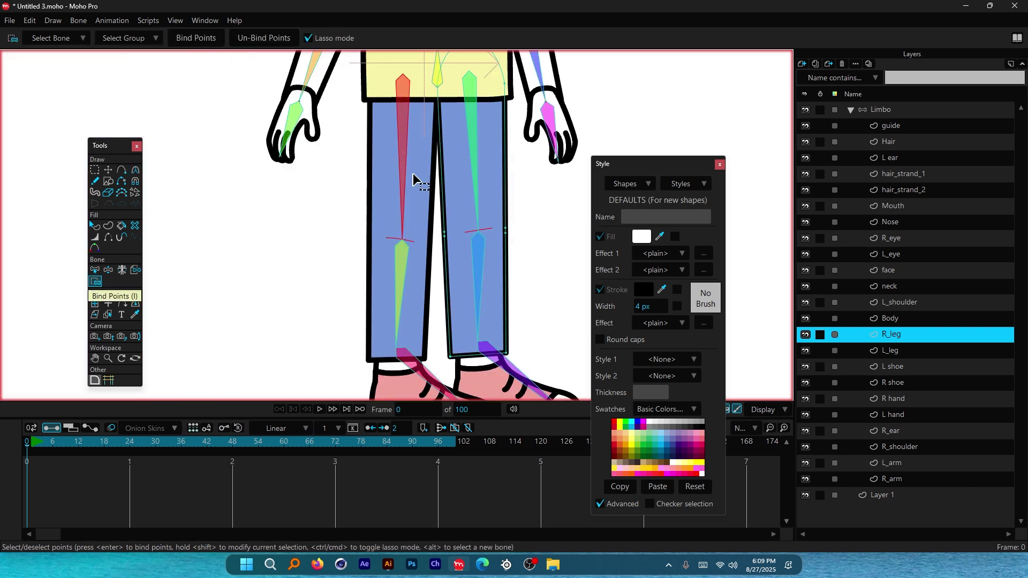
{"action": "scroll", "coordinate": [391, 279], "scroll_direction": "up", "scroll_amount": 1}
{"action": "right_click", "coordinate": [407, 243], "text": "alt"}
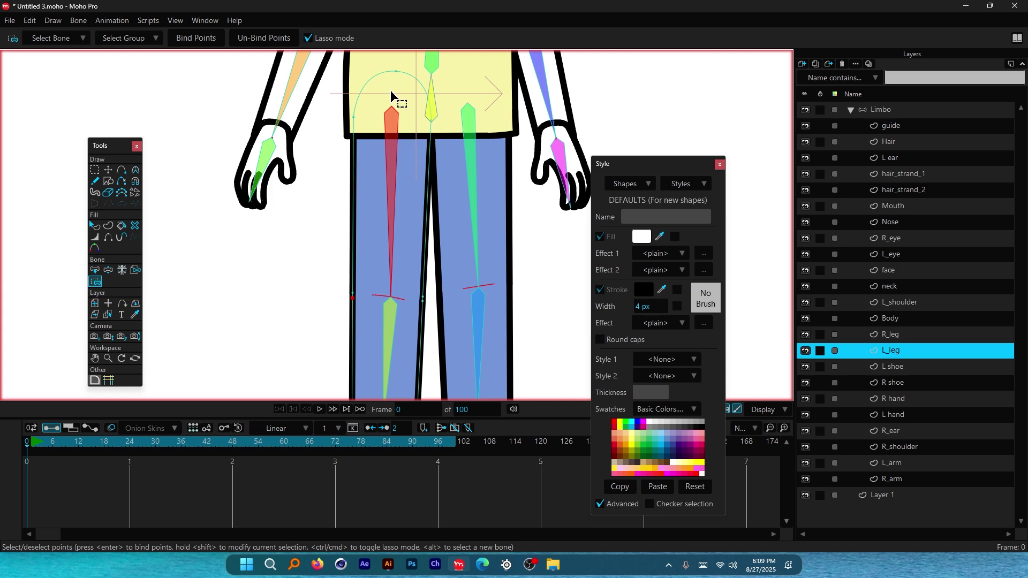
{"action": "scroll", "coordinate": [440, 81], "scroll_direction": "up", "scroll_amount": 1}
{"action": "mouse_move", "coordinate": [309, 127]}
{"action": "left_mouse_down"}
{"action": "mouse_move", "coordinate": [334, 75]}
{"action": "mouse_move", "coordinate": [406, 54]}
{"action": "mouse_move", "coordinate": [464, 142]}
{"action": "mouse_move", "coordinate": [436, 290]}
{"action": "left_mouse_up"}
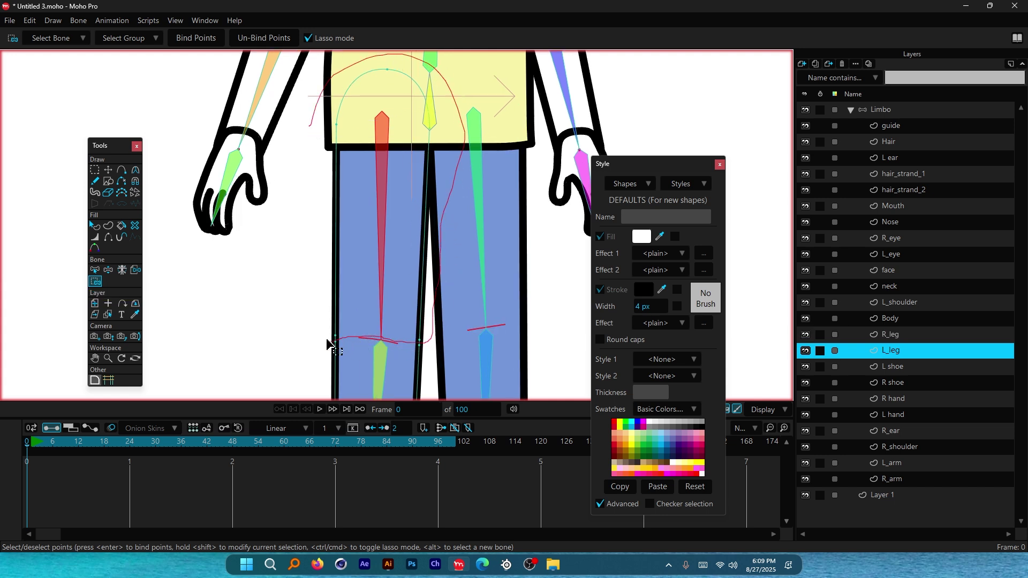
{"action": "mouse_move", "coordinate": [309, 305]}
{"action": "left_mouse_down"}
{"action": "mouse_move", "coordinate": [328, 139]}
{"action": "mouse_move", "coordinate": [317, 122]}
{"action": "left_mouse_up"}
{"action": "left_click", "coordinate": [194, 39]}
Step: Bind the remaining L_leg points, from just below the knee to the hem, to the left shin bone
{"action": "scroll", "coordinate": [332, 104], "scroll_direction": "down", "scroll_amount": 4}
{"action": "scroll", "coordinate": [351, 261], "scroll_direction": "up", "scroll_amount": 3}
{"action": "scroll", "coordinate": [351, 260], "scroll_direction": "down", "scroll_amount": 1}
{"action": "scroll", "coordinate": [356, 217], "scroll_direction": "up", "scroll_amount": 2}
{"action": "left_click", "coordinate": [360, 201], "text": "alt"}
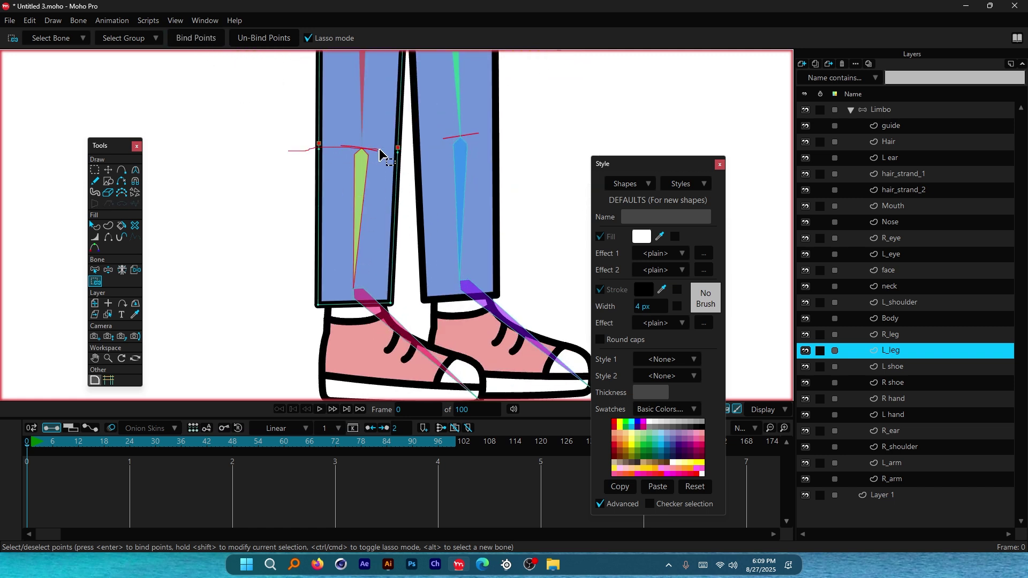
{"action": "left_click_drag", "start_coordinate": [397, 156], "coordinate": [398, 156]}
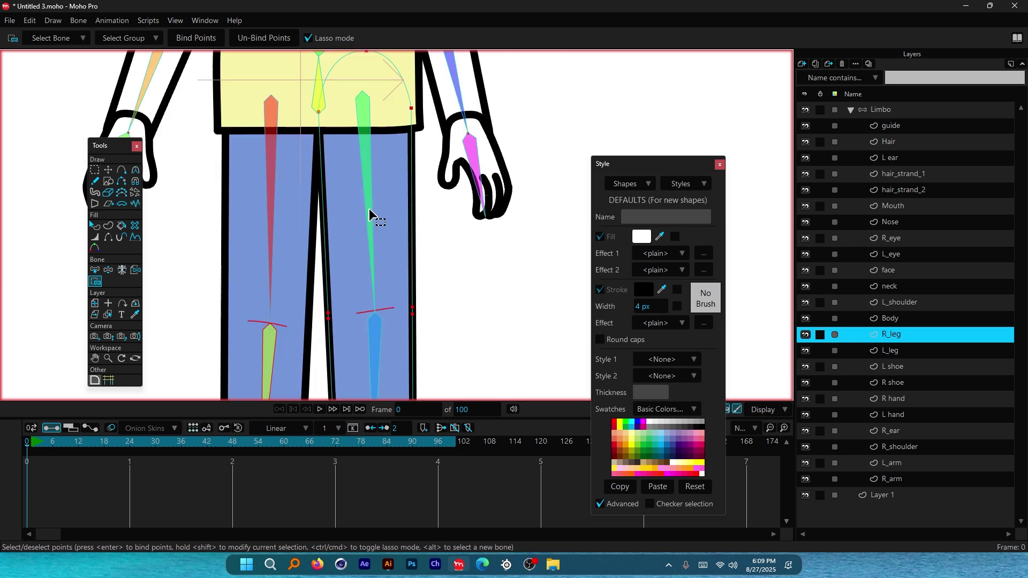
Step: Bind the R_leg points from the hip down to just above the knee to the right thigh bone
{"action": "scroll", "coordinate": [353, 263], "scroll_direction": "down", "scroll_amount": 2}
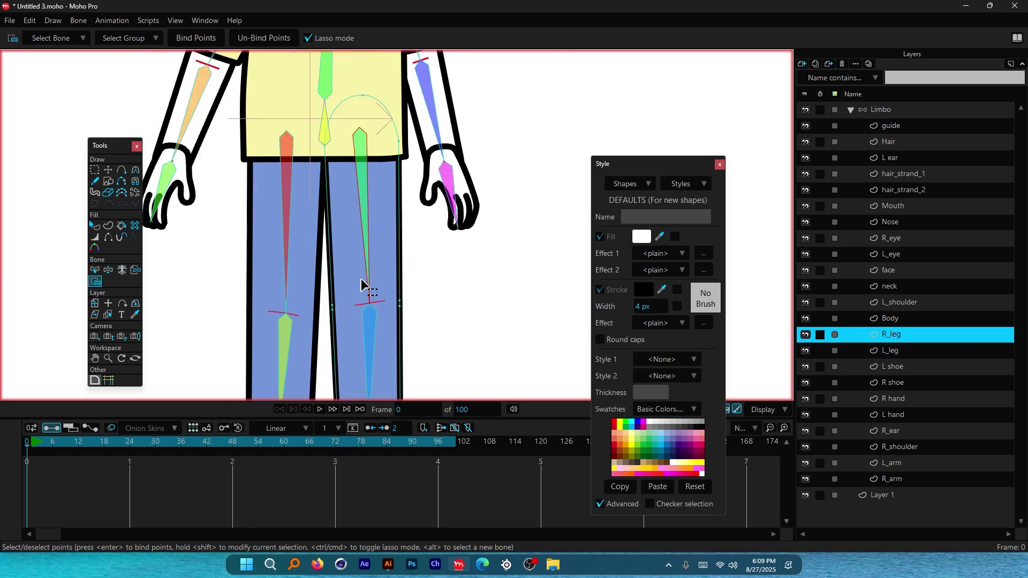
{"action": "mouse_move", "coordinate": [332, 313]}
{"action": "left_mouse_down"}
{"action": "mouse_move", "coordinate": [378, 82]}
{"action": "mouse_move", "coordinate": [427, 236]}
{"action": "mouse_move", "coordinate": [418, 294]}
{"action": "mouse_move", "coordinate": [348, 311]}
{"action": "left_mouse_up"}
{"action": "scroll", "coordinate": [349, 310], "scroll_direction": "up", "scroll_amount": 5}
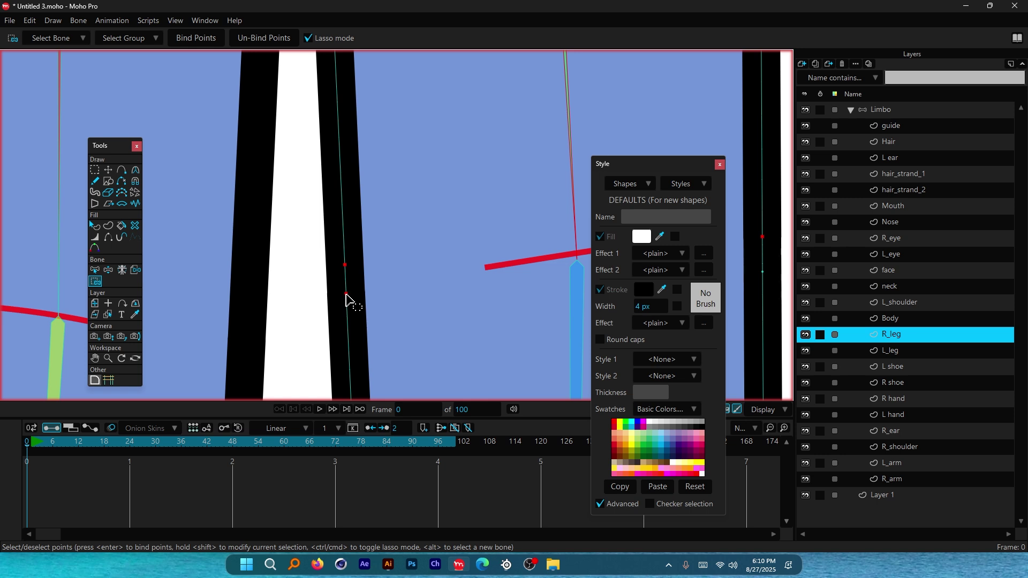
{"action": "scroll", "coordinate": [354, 297], "scroll_direction": "down", "scroll_amount": 5}
{"action": "left_click_drag", "start_coordinate": [332, 300], "coordinate": [293, 157]}
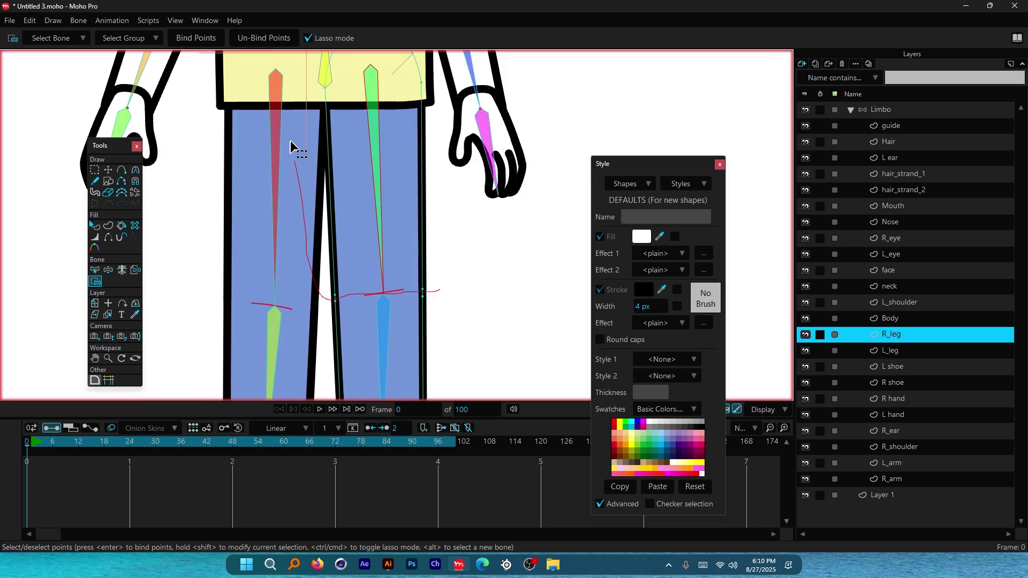
{"action": "mouse_move", "coordinate": [325, 30]}
{"action": "left_mouse_down"}
{"action": "mouse_move", "coordinate": [471, 215]}
{"action": "mouse_move", "coordinate": [459, 231]}
{"action": "left_mouse_up"}
{"action": "scroll", "coordinate": [378, 228], "scroll_direction": "down", "scroll_amount": 5}
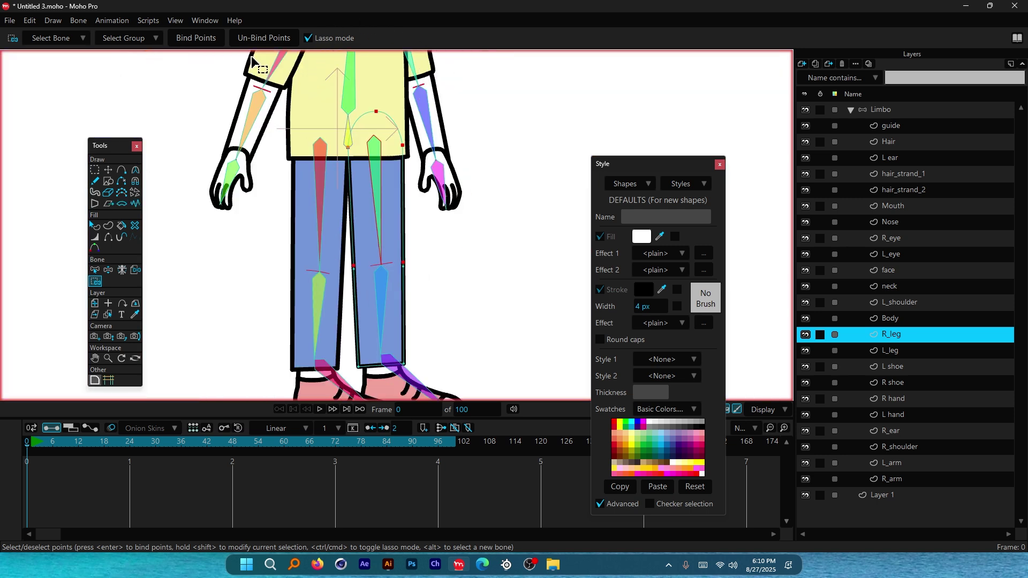
{"action": "scroll", "coordinate": [302, 111], "scroll_direction": "down", "scroll_amount": 3}
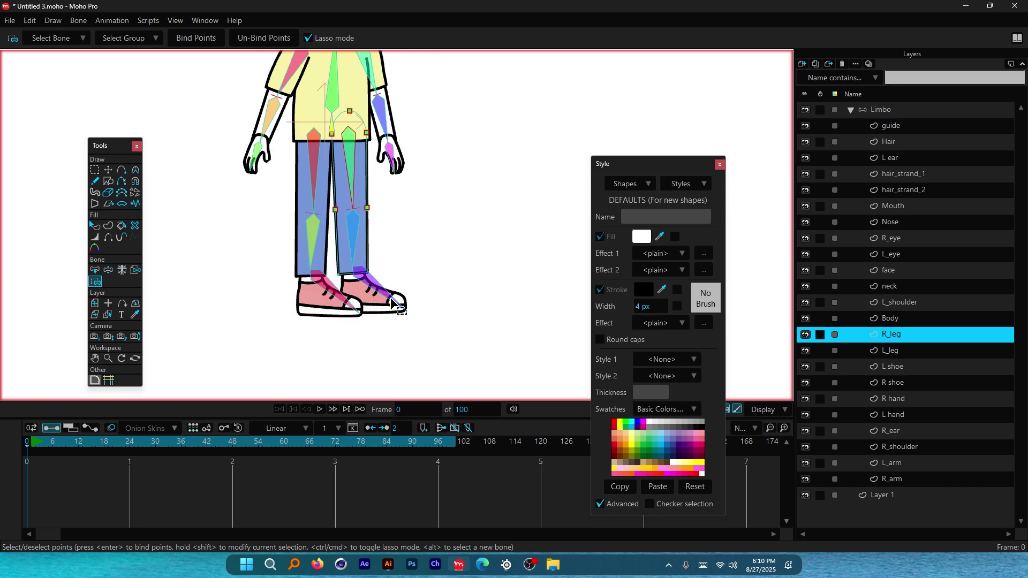
Step: Bind the remaining R_leg points, from just below the knee to the hem, to the right shin bone
{"action": "scroll", "coordinate": [395, 304], "scroll_direction": "up", "scroll_amount": 6}
{"action": "left_click", "coordinate": [331, 182], "text": "alt"}
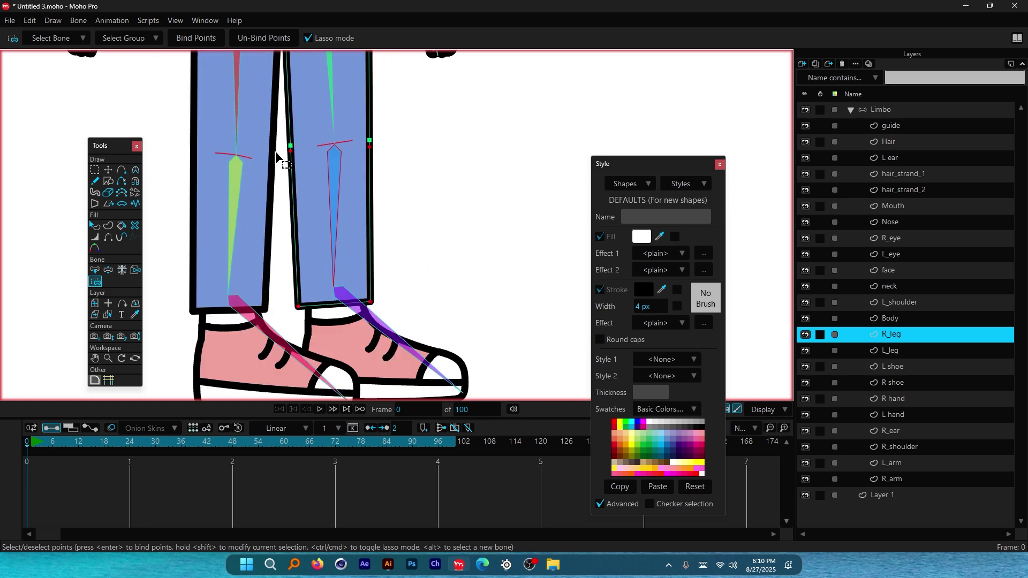
{"action": "left_click", "coordinate": [195, 36]}
{"action": "scroll", "coordinate": [762, 239], "scroll_direction": "down", "scroll_amount": 4}
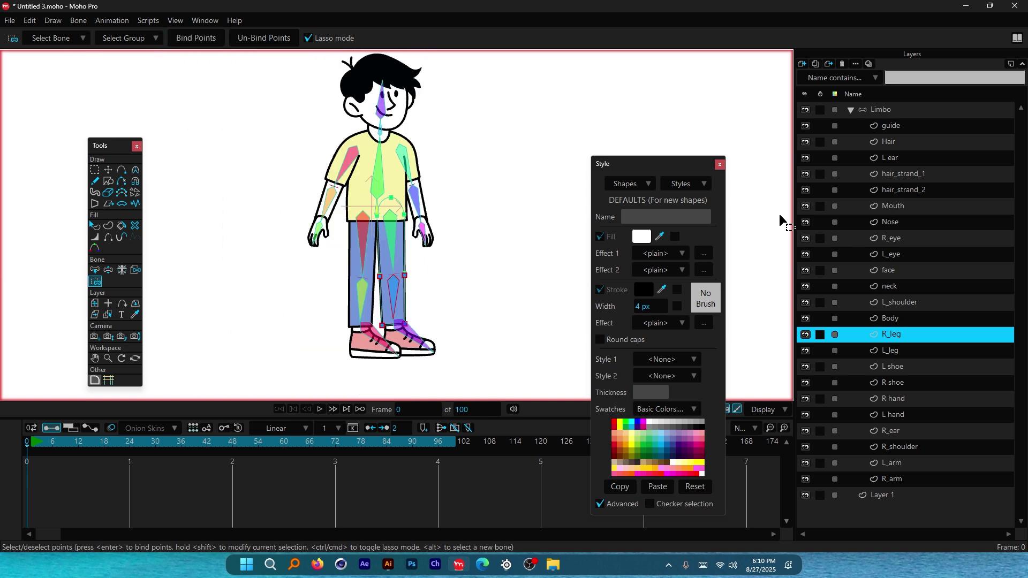
Step: Go to frame 18, try a pose on the Limbo skeleton with the Transform Bone tool, and undo it
{"action": "left_click", "coordinate": [871, 109]}
{"action": "left_click", "coordinate": [106, 440]}
{"action": "left_click", "coordinate": [109, 169]}
{"action": "scroll", "coordinate": [401, 320], "scroll_direction": "up", "scroll_amount": 2}
{"action": "left_click_drag", "start_coordinate": [392, 296], "coordinate": [422, 230]}
{"action": "key", "text": "ctrl+z"}
{"action": "scroll", "coordinate": [394, 326], "scroll_direction": "down", "scroll_amount": 2}
Step: Test the rig's deformation by posing several more Limbo bones, including the spine, and undo the poses
{"action": "left_click_drag", "start_coordinate": [448, 267], "coordinate": [408, 282]}
{"action": "left_click_drag", "start_coordinate": [426, 315], "coordinate": [470, 305]}
{"action": "scroll", "coordinate": [422, 364], "scroll_direction": "up", "scroll_amount": 3}
{"action": "scroll", "coordinate": [420, 291], "scroll_direction": "up", "scroll_amount": 1}
{"action": "left_click_drag", "start_coordinate": [475, 213], "coordinate": [377, 186]}
{"action": "left_click_drag", "start_coordinate": [396, 244], "coordinate": [393, 214]}
{"action": "scroll", "coordinate": [406, 361], "scroll_direction": "down", "scroll_amount": 3}
{"action": "key", "text": "ctrl+z"}
{"action": "key", "text": "ctrl+z"}
{"action": "key", "text": "ctrl+z"}
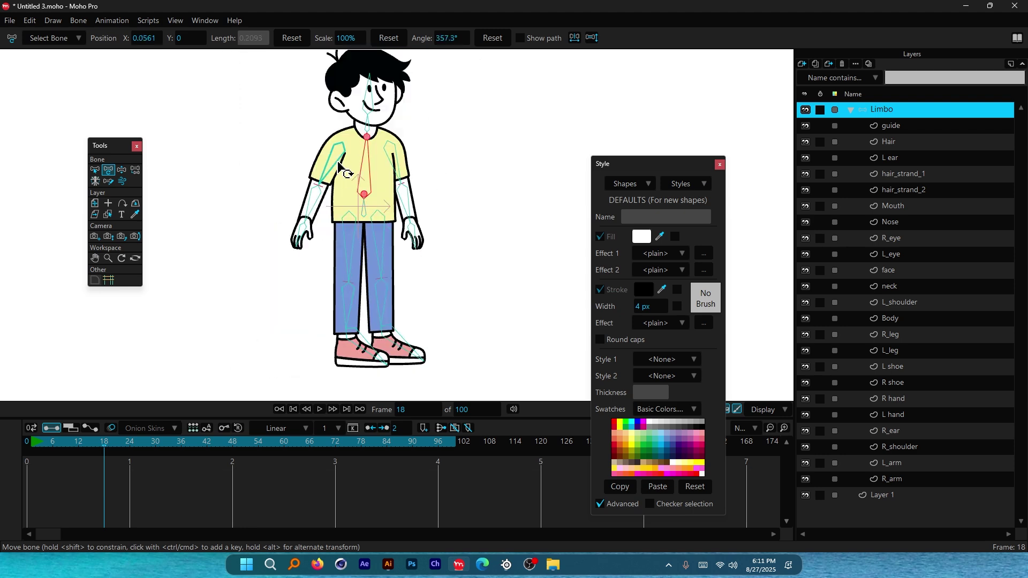
Step: Return to frame 0 and add a point on each side edge of Body just above the spine bone's lower end
{"action": "scroll", "coordinate": [358, 179], "scroll_direction": "up", "scroll_amount": 5}
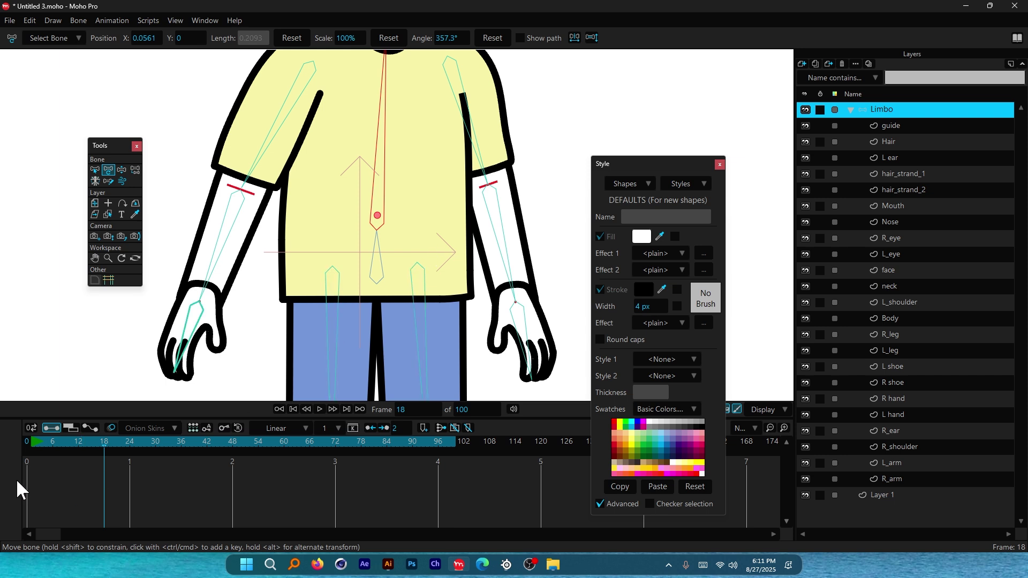
{"action": "left_click", "coordinate": [25, 441]}
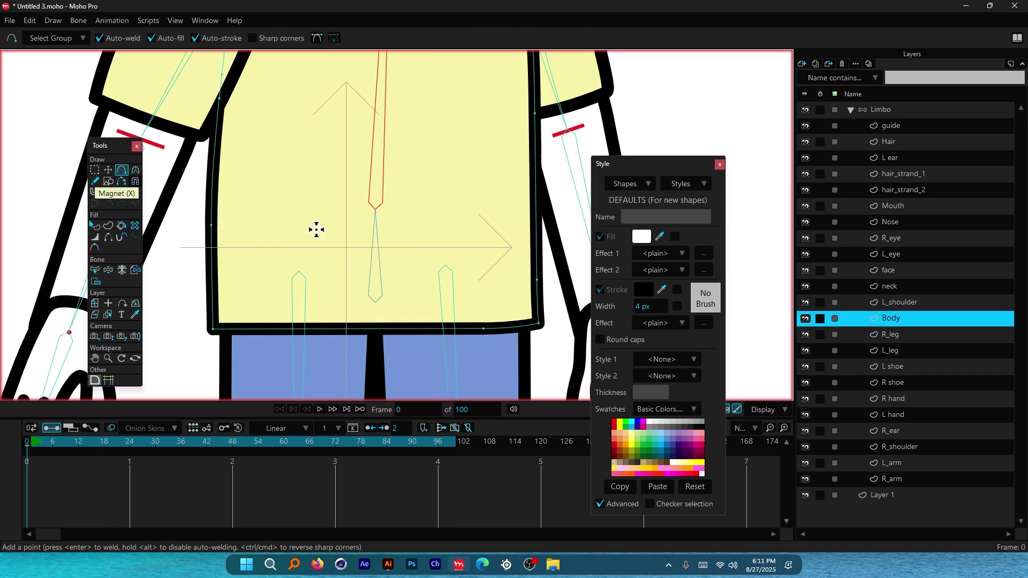
{"action": "left_click", "coordinate": [212, 203]}
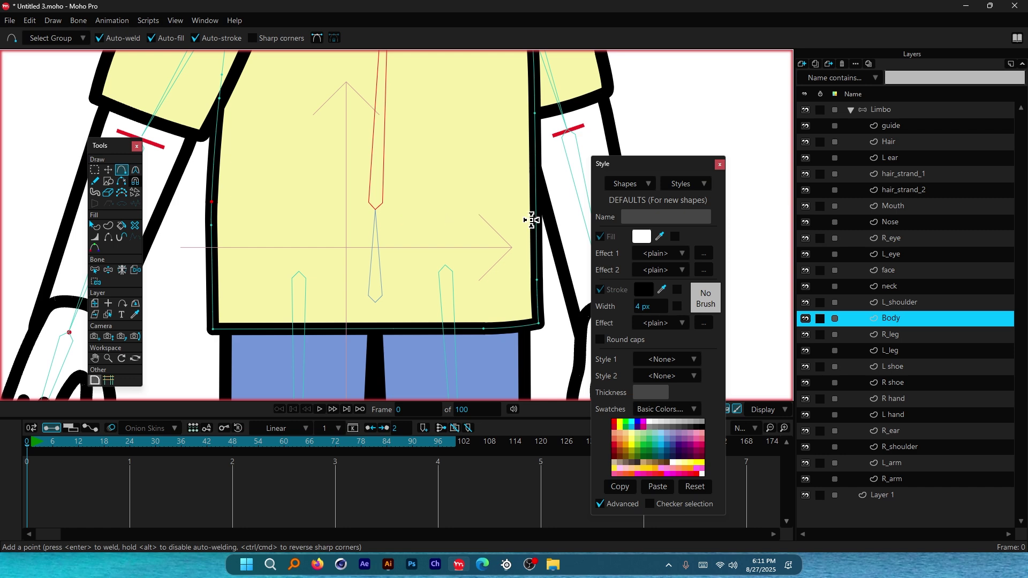
{"action": "left_click", "coordinate": [536, 188]}
{"action": "scroll", "coordinate": [379, 271], "scroll_direction": "down", "scroll_amount": 3}
{"action": "scroll", "coordinate": [402, 327], "scroll_direction": "down", "scroll_amount": 3}
{"action": "scroll", "coordinate": [398, 140], "scroll_direction": "up", "scroll_amount": 2}
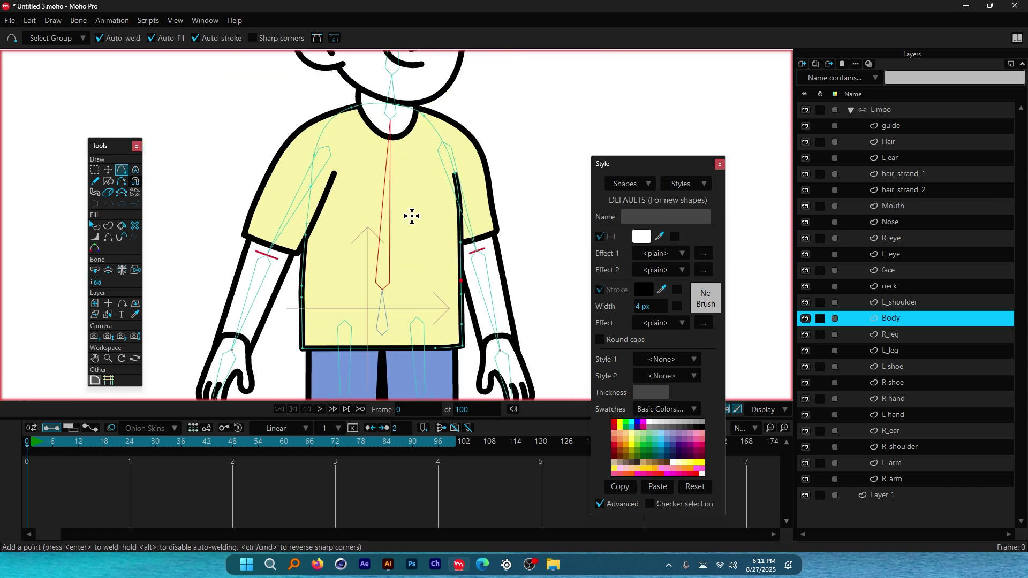
Step: Bind the upper Body points to the spine bone and the lower Body points around the shirt hem to the hip bone
{"action": "key", "text": "i"}
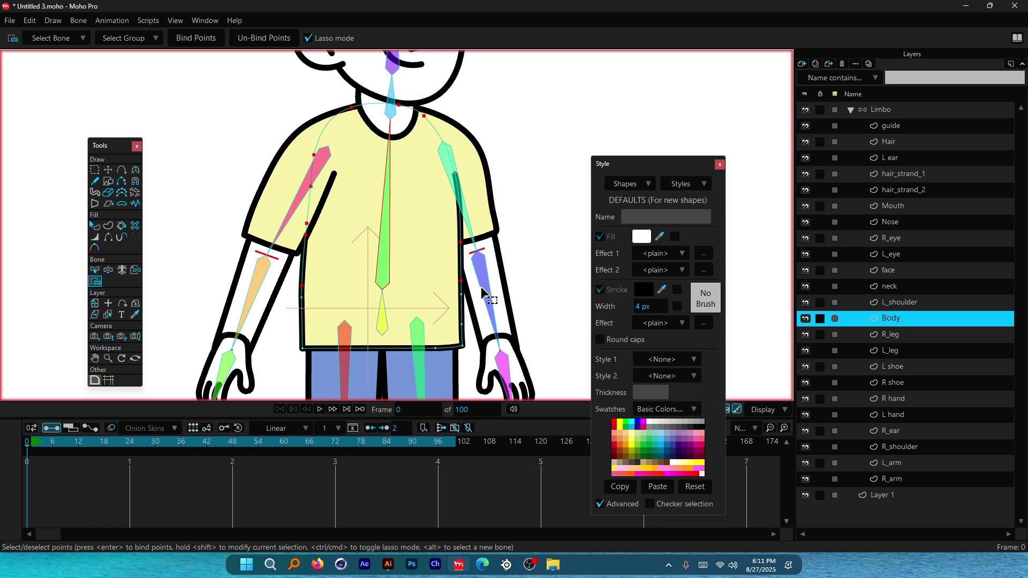
{"action": "left_click", "coordinate": [191, 39]}
{"action": "scroll", "coordinate": [415, 359], "scroll_direction": "up", "scroll_amount": 8}
{"action": "mouse_move", "coordinate": [211, 204]}
{"action": "left_mouse_down"}
{"action": "mouse_move", "coordinate": [557, 201]}
{"action": "mouse_move", "coordinate": [551, 333]}
{"action": "mouse_move", "coordinate": [207, 340]}
{"action": "mouse_move", "coordinate": [211, 205]}
{"action": "left_mouse_up"}
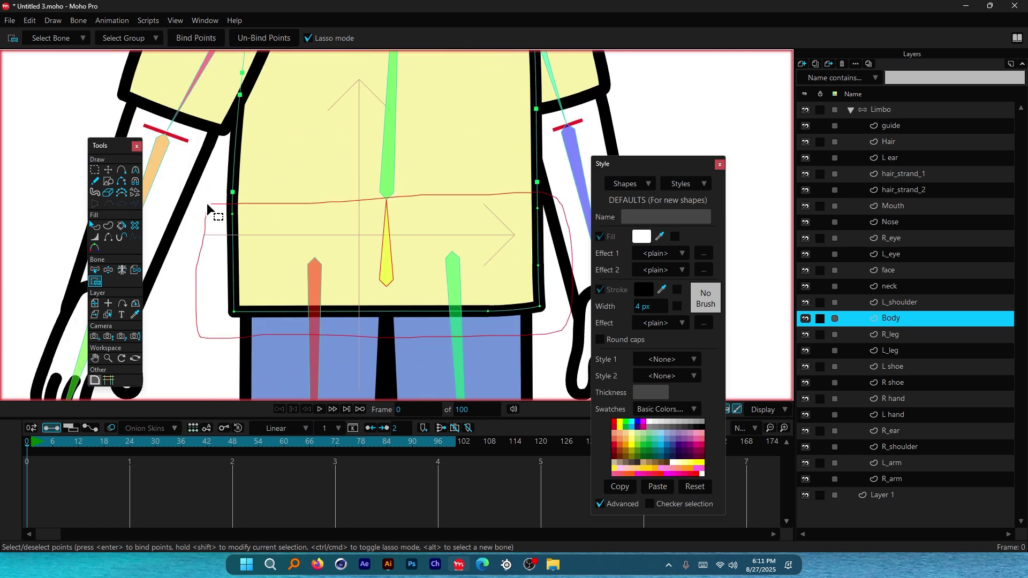
{"action": "left_click", "coordinate": [201, 43]}
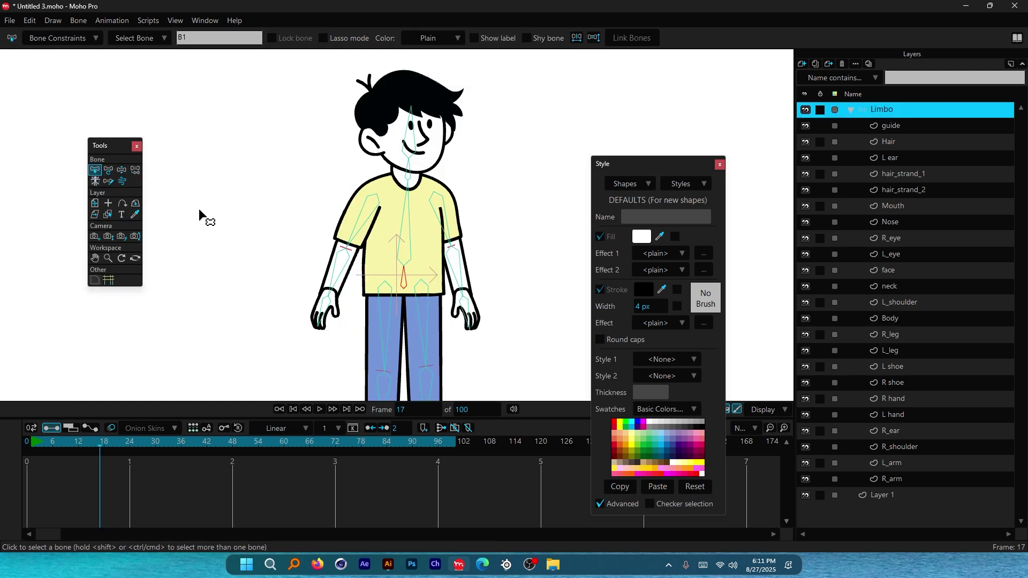
Step: Test the torso's deformation at frame 17 by transforming a bone at the waist, and undo the change
{"action": "left_click", "coordinate": [108, 170]}
{"action": "mouse_move", "coordinate": [393, 261]}
{"action": "left_mouse_down"}
{"action": "mouse_move", "coordinate": [445, 208]}
{"action": "mouse_move", "coordinate": [402, 187]}
{"action": "mouse_move", "coordinate": [390, 202]}
{"action": "mouse_move", "coordinate": [425, 187]}
{"action": "mouse_move", "coordinate": [452, 199]}
{"action": "mouse_move", "coordinate": [431, 282]}
{"action": "mouse_move", "coordinate": [380, 251]}
{"action": "mouse_move", "coordinate": [394, 269]}
{"action": "left_mouse_up"}
{"action": "key", "text": "ctrl+z"}
{"action": "scroll", "coordinate": [392, 265], "scroll_direction": "down", "scroll_amount": 2}
{"action": "scroll", "coordinate": [384, 230], "scroll_direction": "up", "scroll_amount": 5}
{"action": "scroll", "coordinate": [389, 244], "scroll_direction": "down", "scroll_amount": 3}
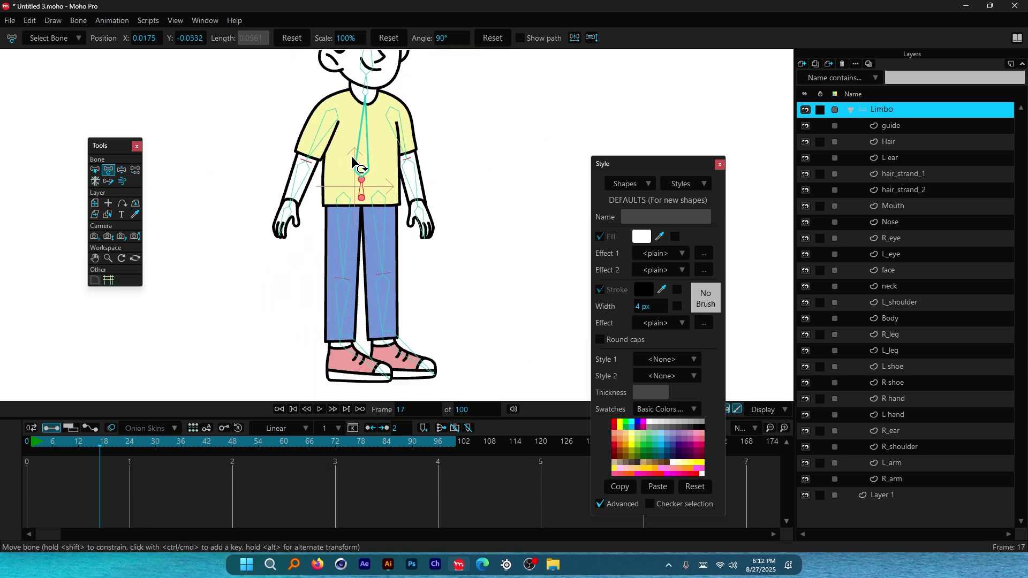
Step: Test moving the whole character sideways by its hip bone, and undo the move
{"action": "scroll", "coordinate": [351, 207], "scroll_direction": "up", "scroll_amount": 2}
{"action": "scroll", "coordinate": [377, 201], "scroll_direction": "up", "scroll_amount": 3}
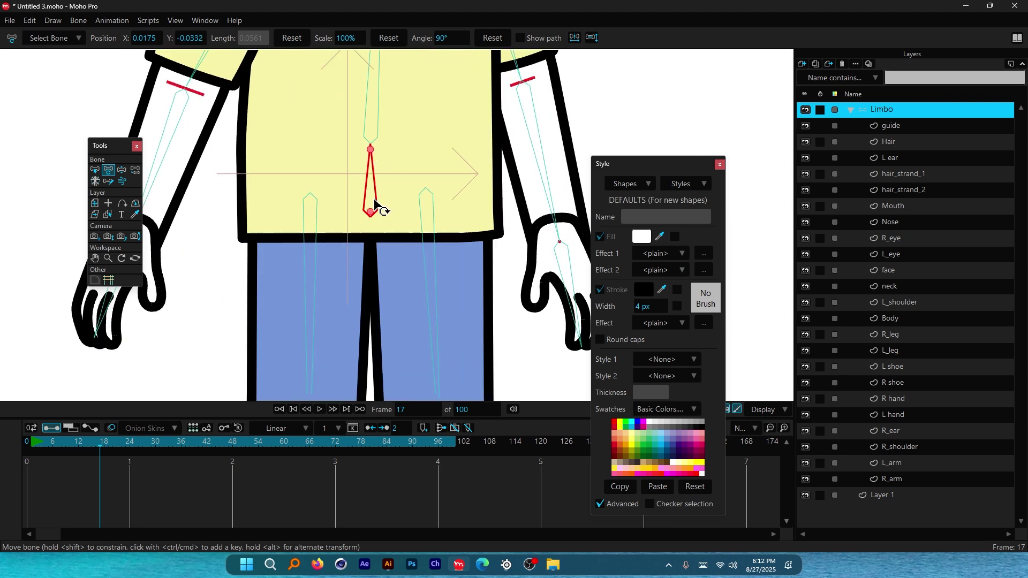
{"action": "left_click_drag", "start_coordinate": [374, 218], "coordinate": [292, 218]}
{"action": "scroll", "coordinate": [383, 222], "scroll_direction": "down", "scroll_amount": 3}
{"action": "key", "text": "ctrl+z"}
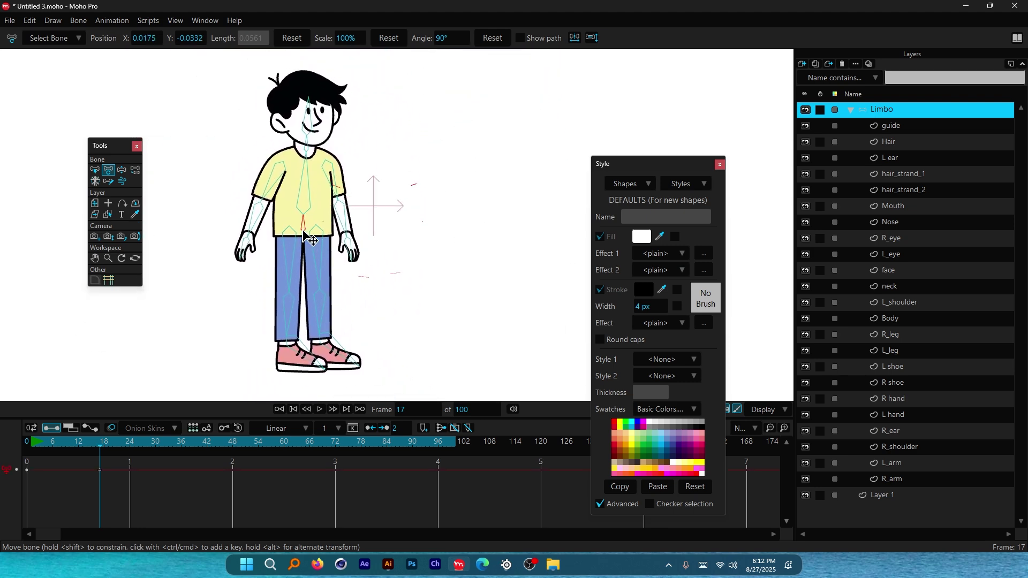